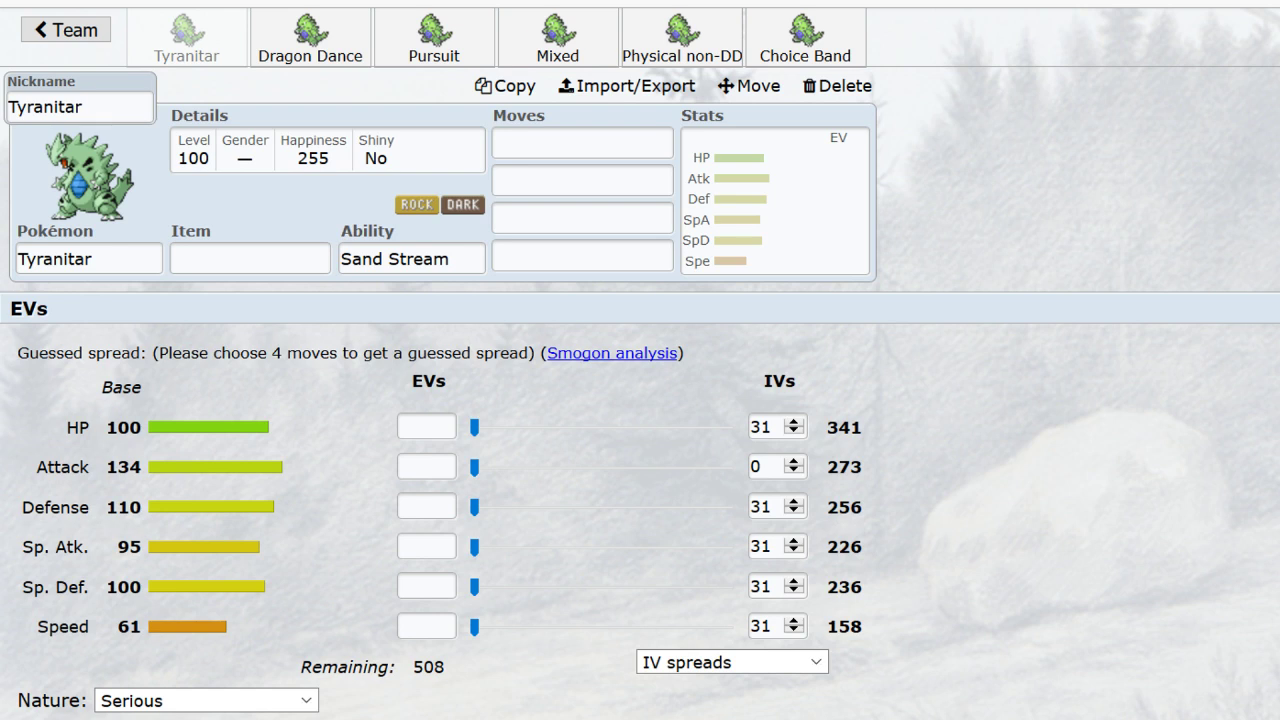
- On the Dragon Dance Tyranitar set, remove the Speed EVs and clear the fourth move
{"action": "left_click", "coordinate": [334, 67]}
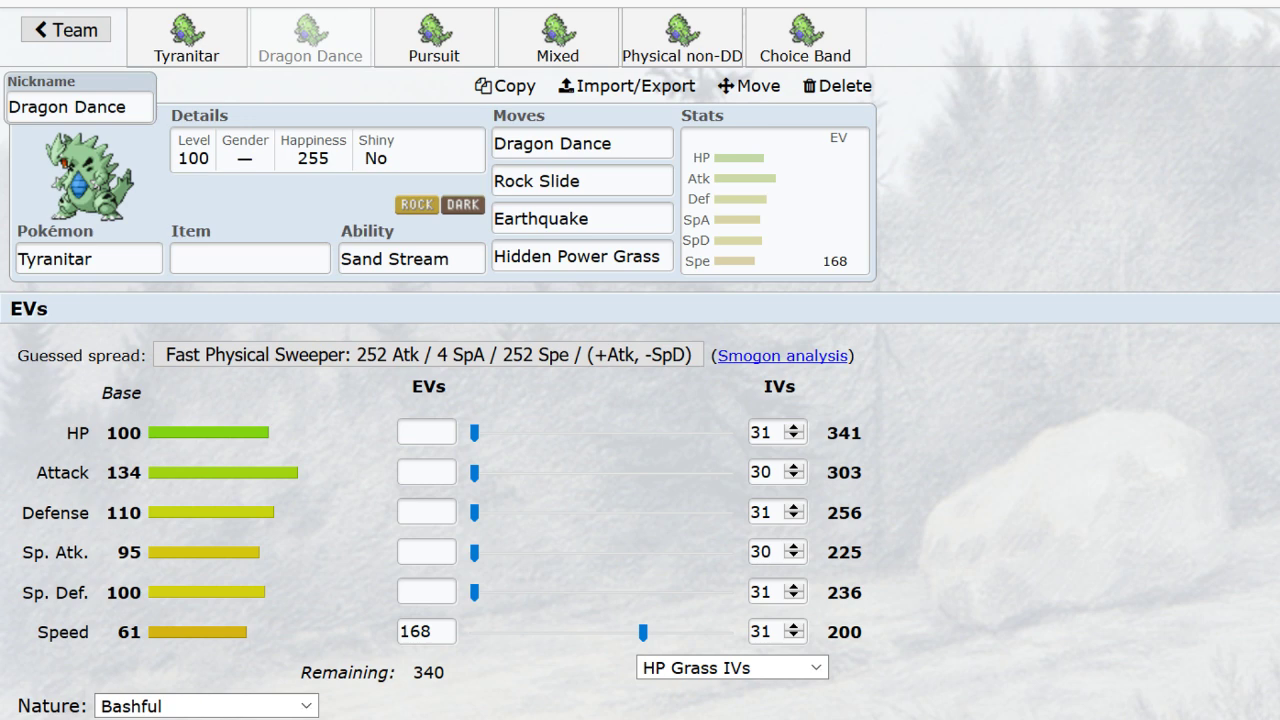
{"action": "left_click_drag", "start_coordinate": [643, 632], "coordinate": [472, 632]}
{"action": "left_click", "coordinate": [636, 266]}
{"action": "key", "text": "BackSpace"}
{"action": "left_click", "coordinate": [320, 322]}
{"action": "left_click", "coordinate": [266, 262]}
{"action": "left_click", "coordinate": [800, 211]}
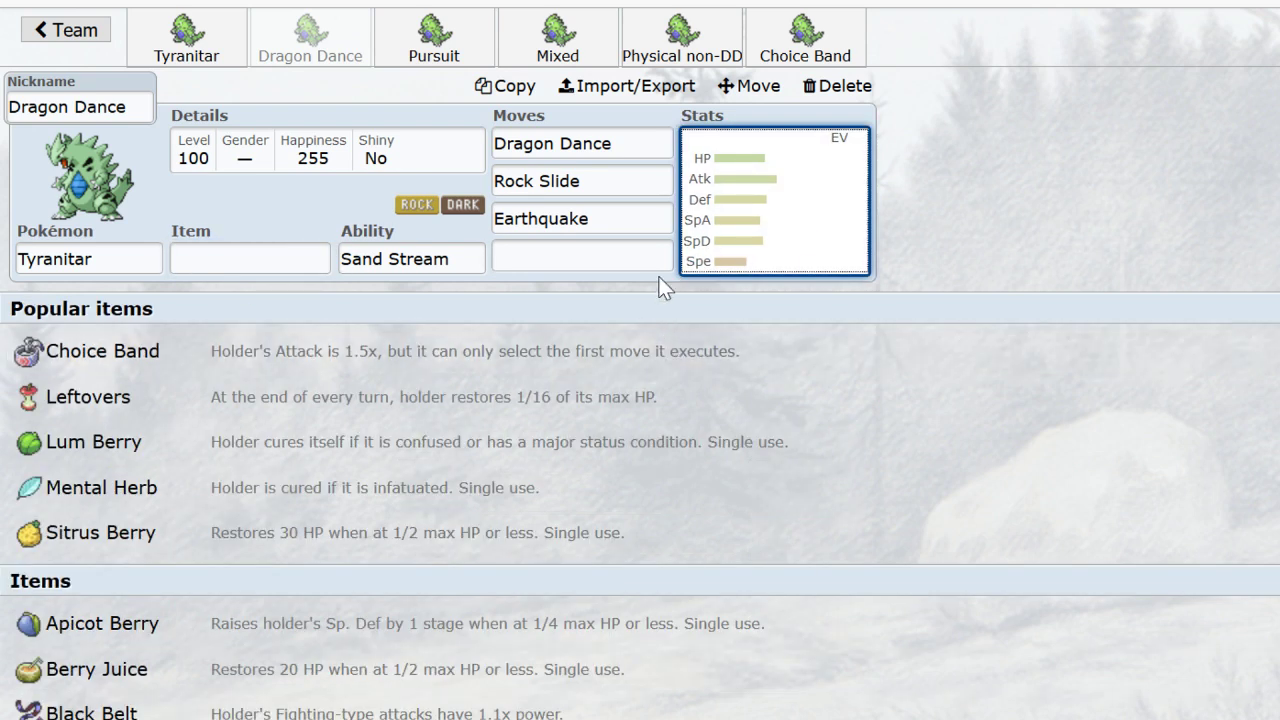
- Give the Dragon Dance Tyranitar Leftovers as its held item
{"action": "left_click", "coordinate": [283, 260]}
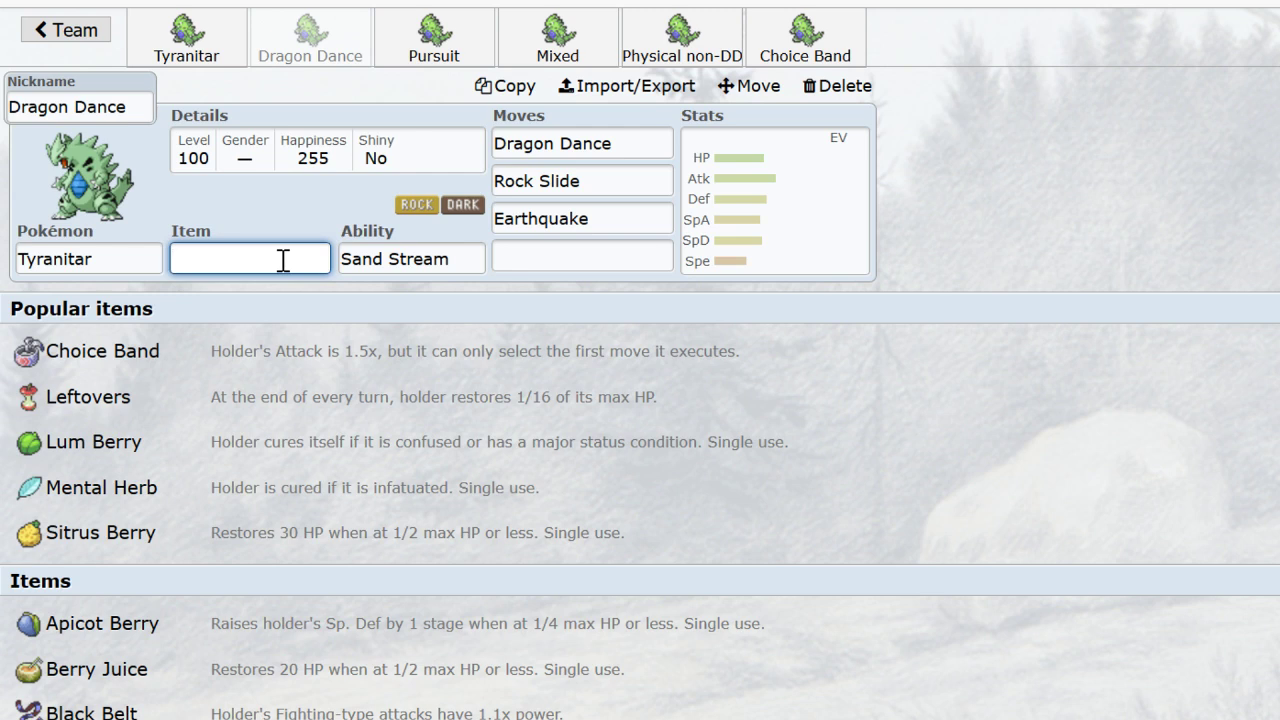
{"action": "type", "text": "leftovers"}
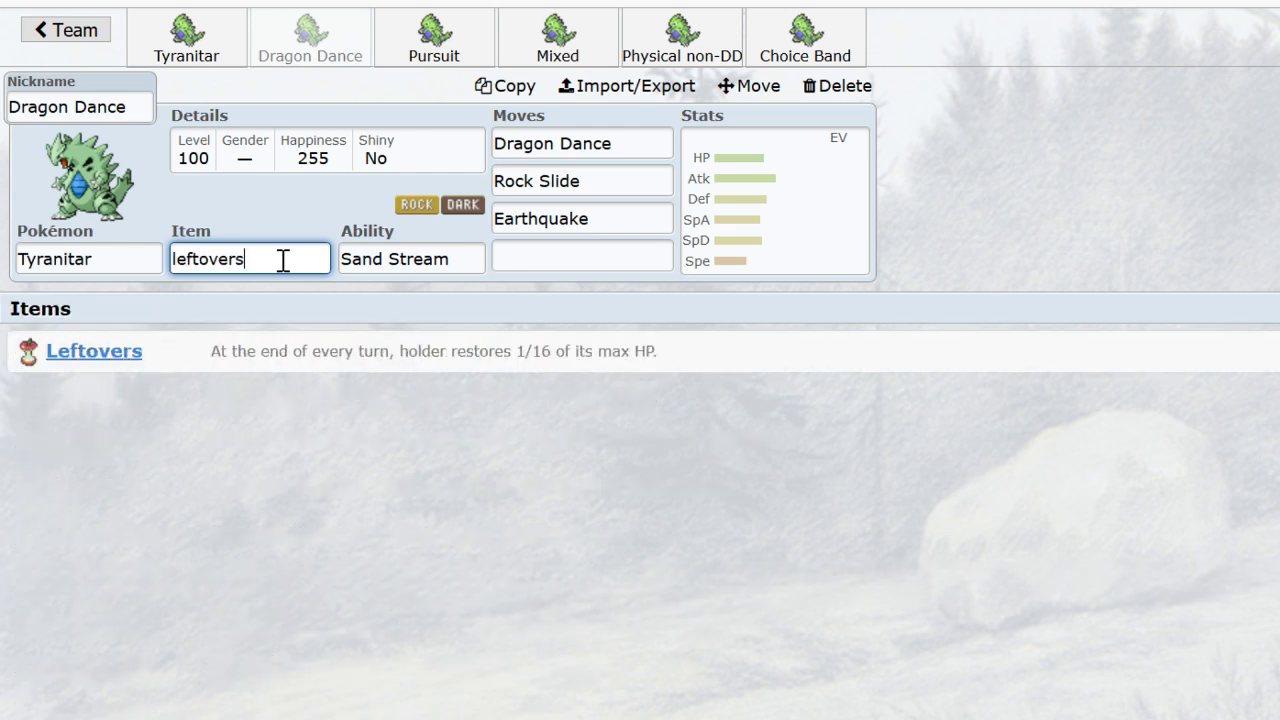
{"action": "key", "text": "Return"}
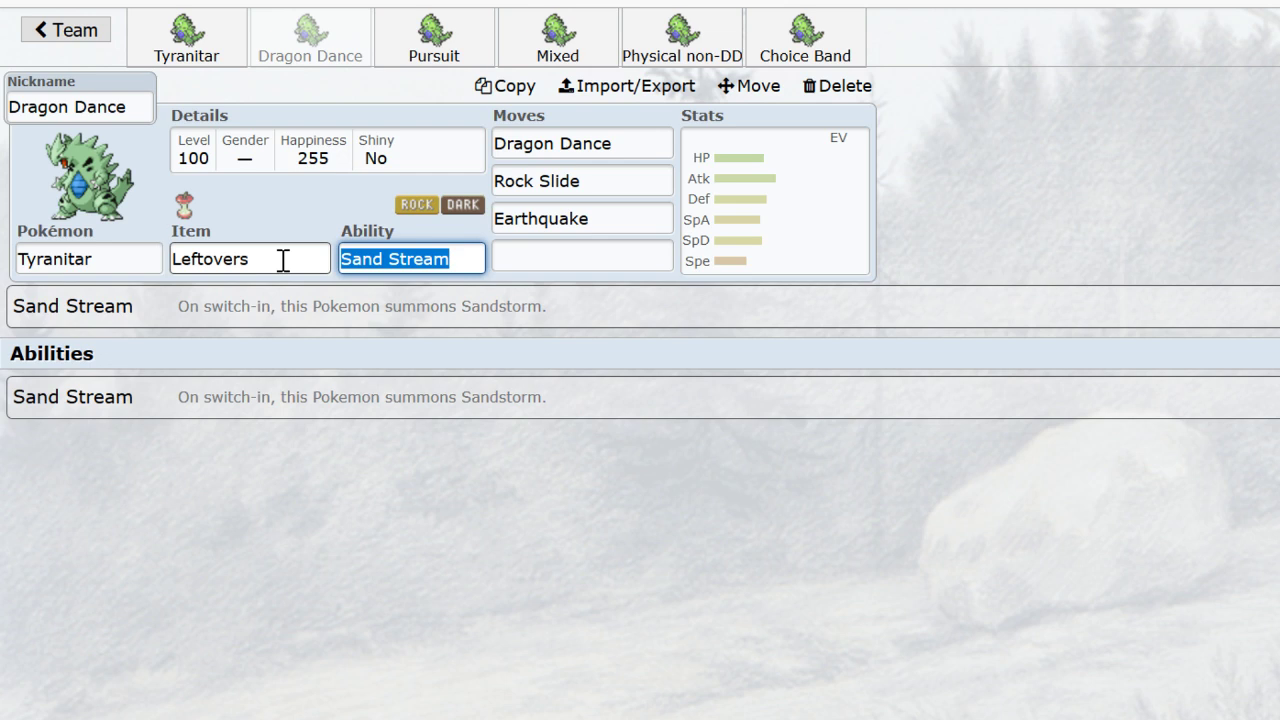
- Change the Dragon Dance Tyranitar's held item to Lum Berry
{"action": "left_click_drag", "start_coordinate": [283, 260], "coordinate": [173, 278]}
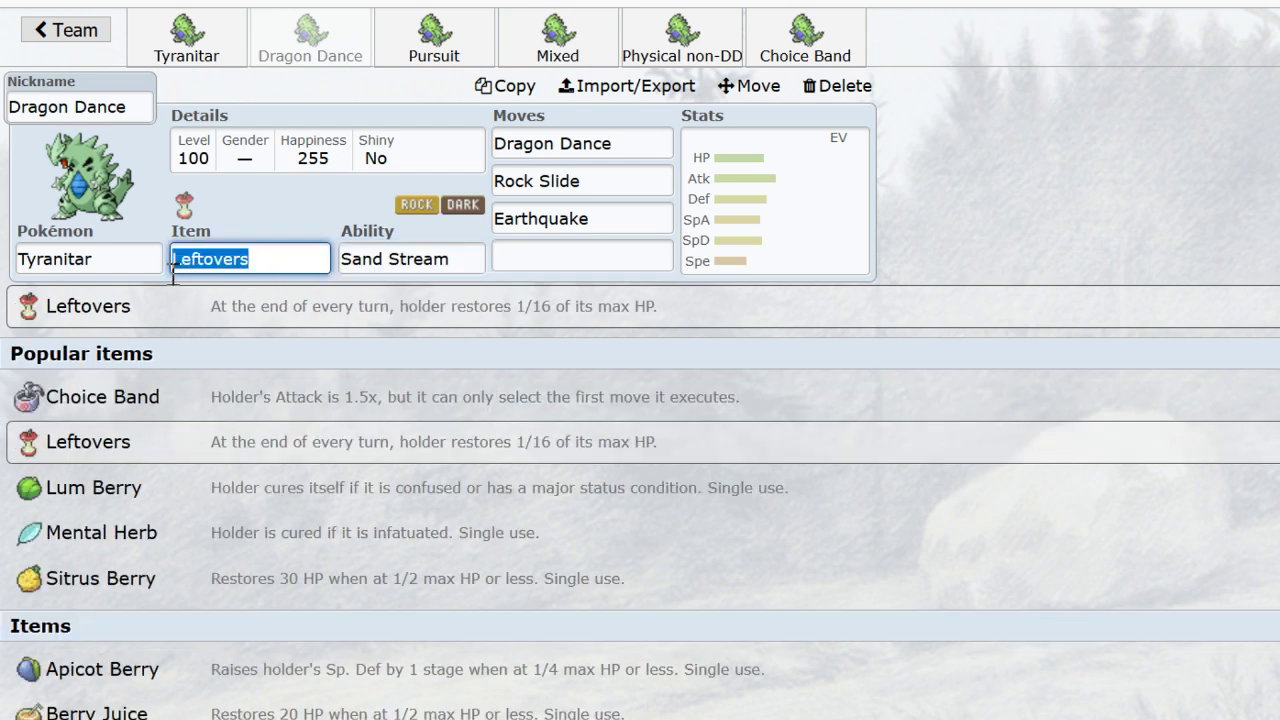
{"action": "type", "text": "lum"}
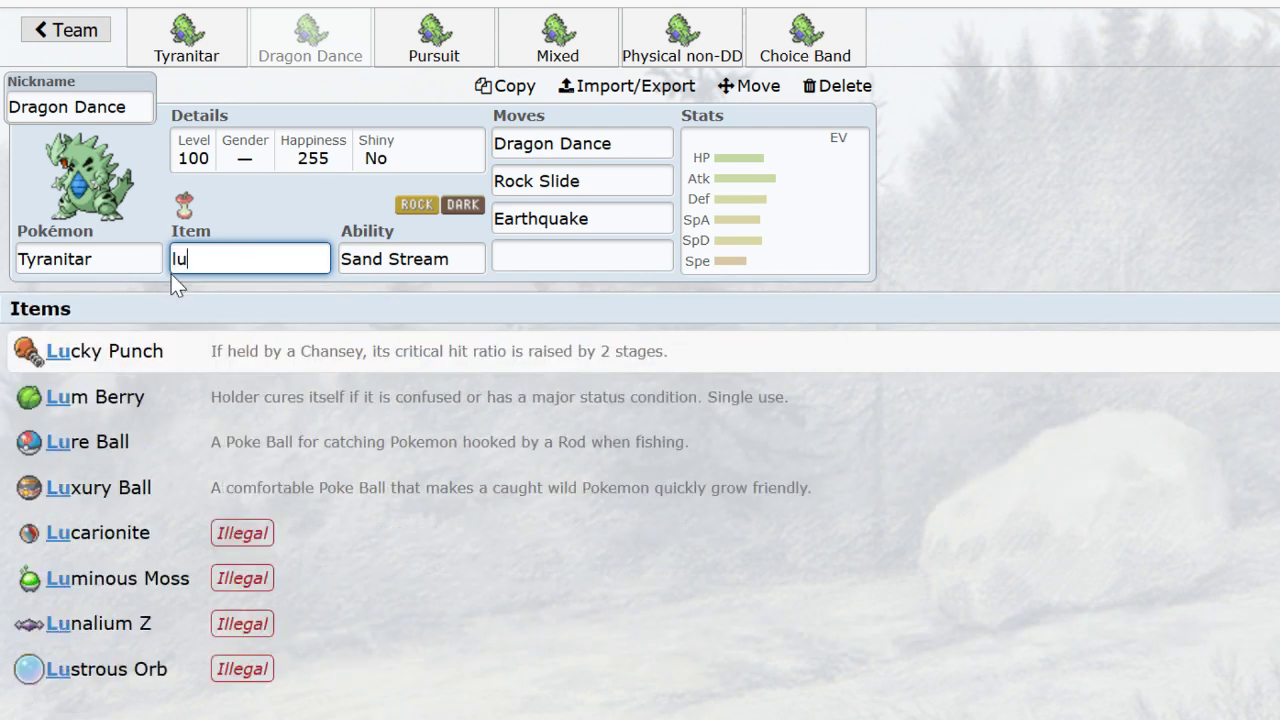
{"action": "key", "text": "Tab"}
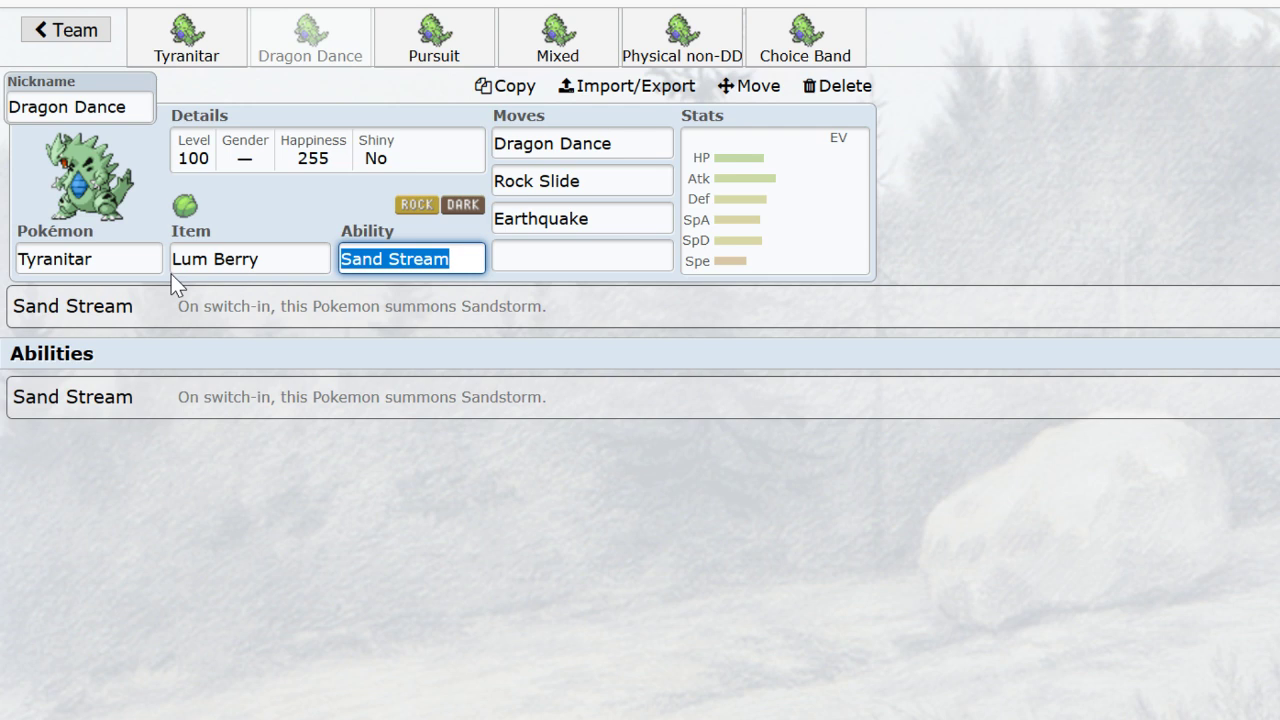
- Replace the Dragon Dance Tyranitar's held item with Liechi Berry
{"action": "left_click", "coordinate": [299, 270]}
{"action": "left_click_drag", "start_coordinate": [299, 270], "coordinate": [161, 264]}
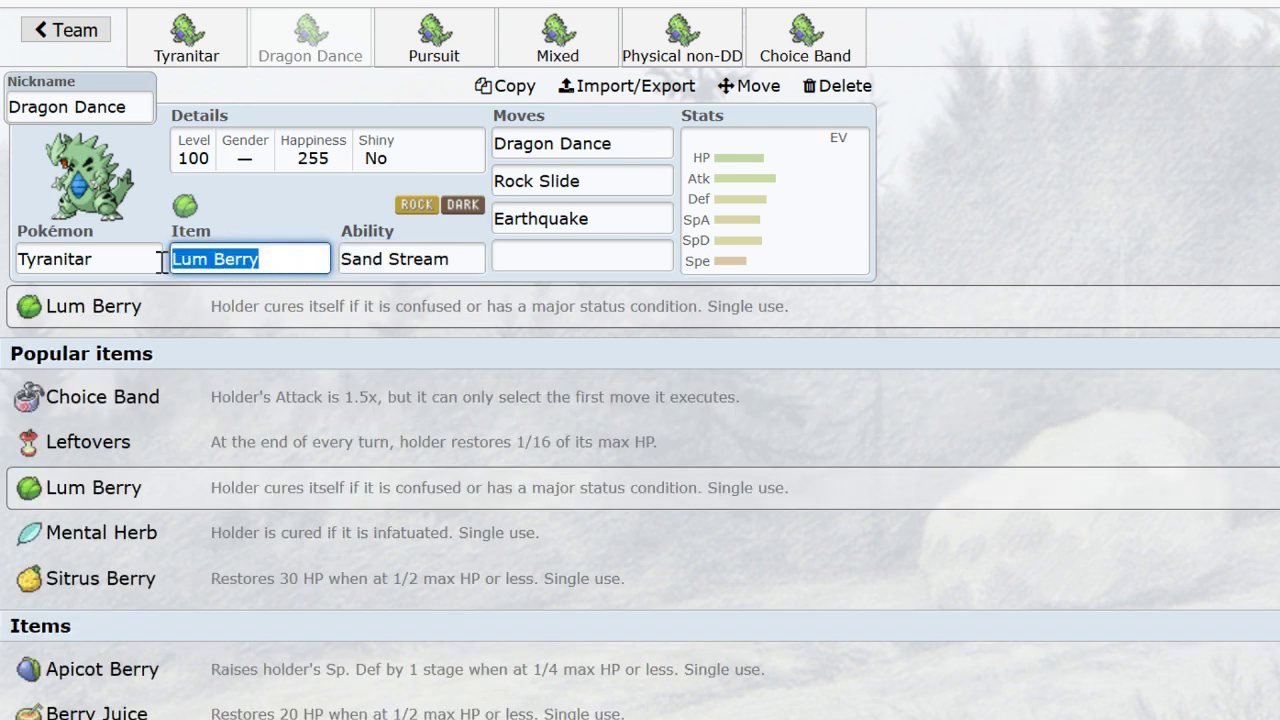
{"action": "left_click", "coordinate": [161, 264]}
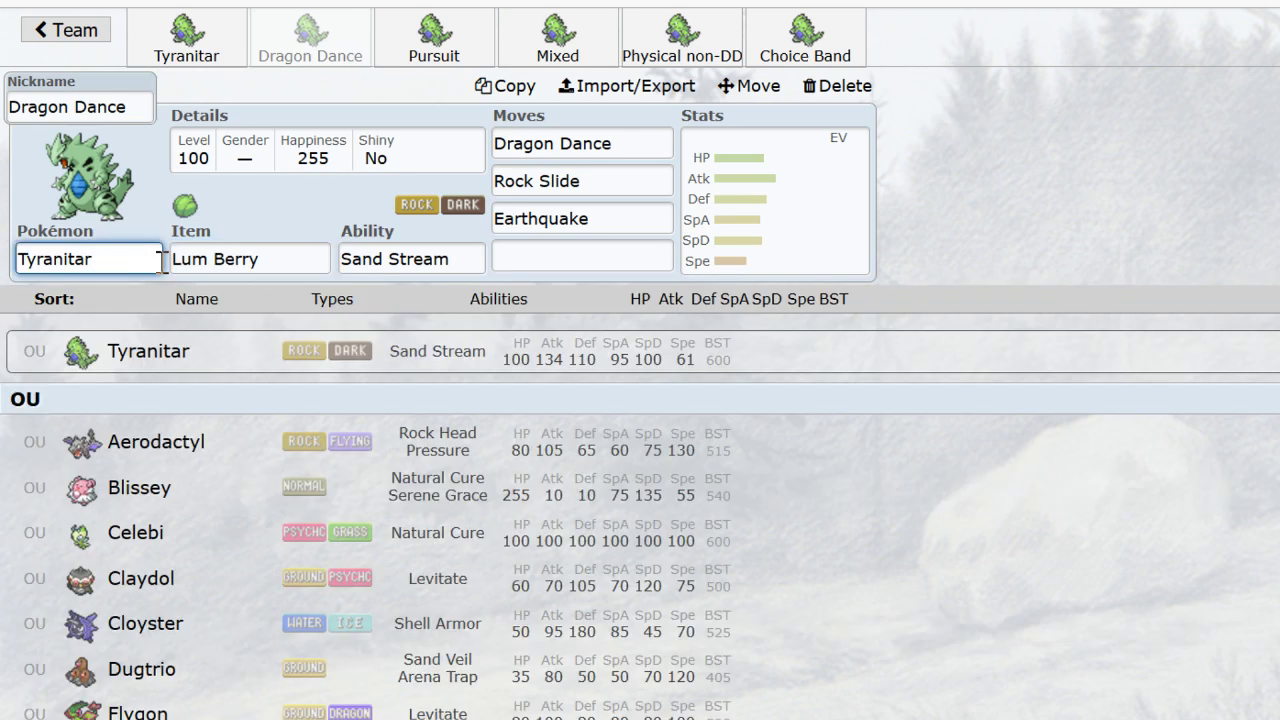
{"action": "type", "text": "l"}
{"action": "key", "text": "BackSpace"}
{"action": "left_click", "coordinate": [299, 260]}
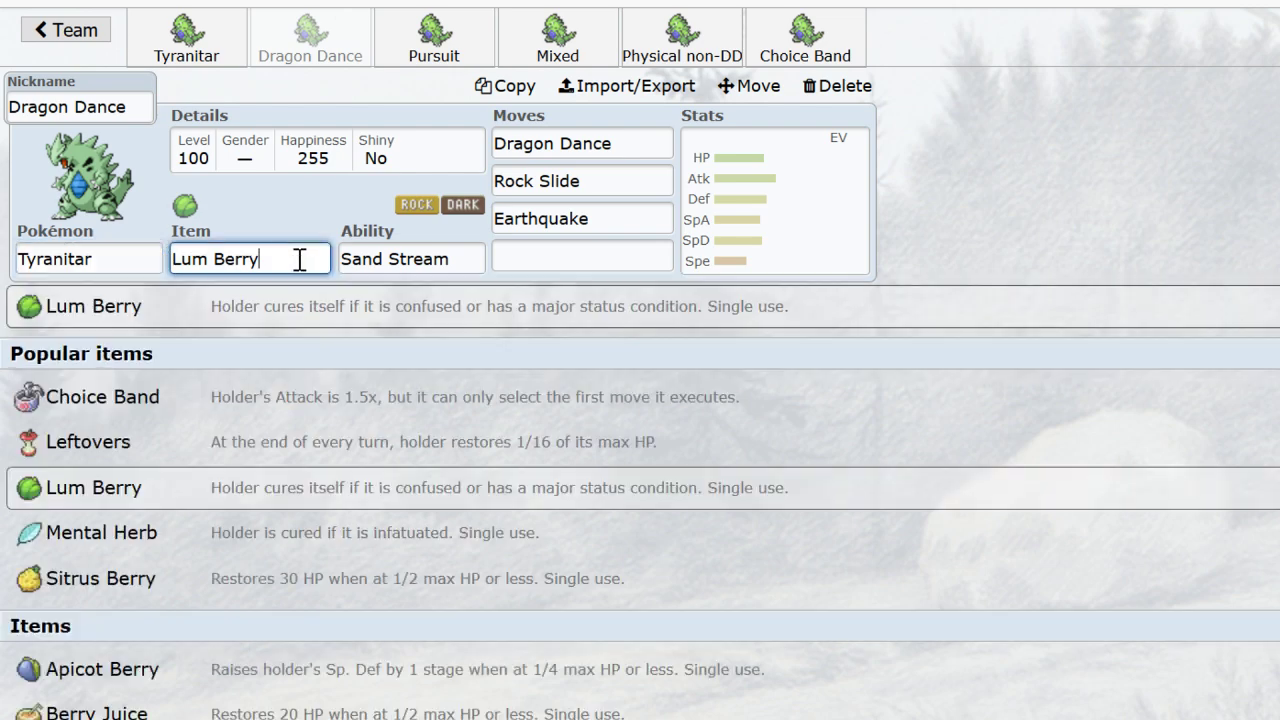
{"action": "left_click_drag", "start_coordinate": [299, 260], "coordinate": [149, 266]}
{"action": "type", "text": "liech"}
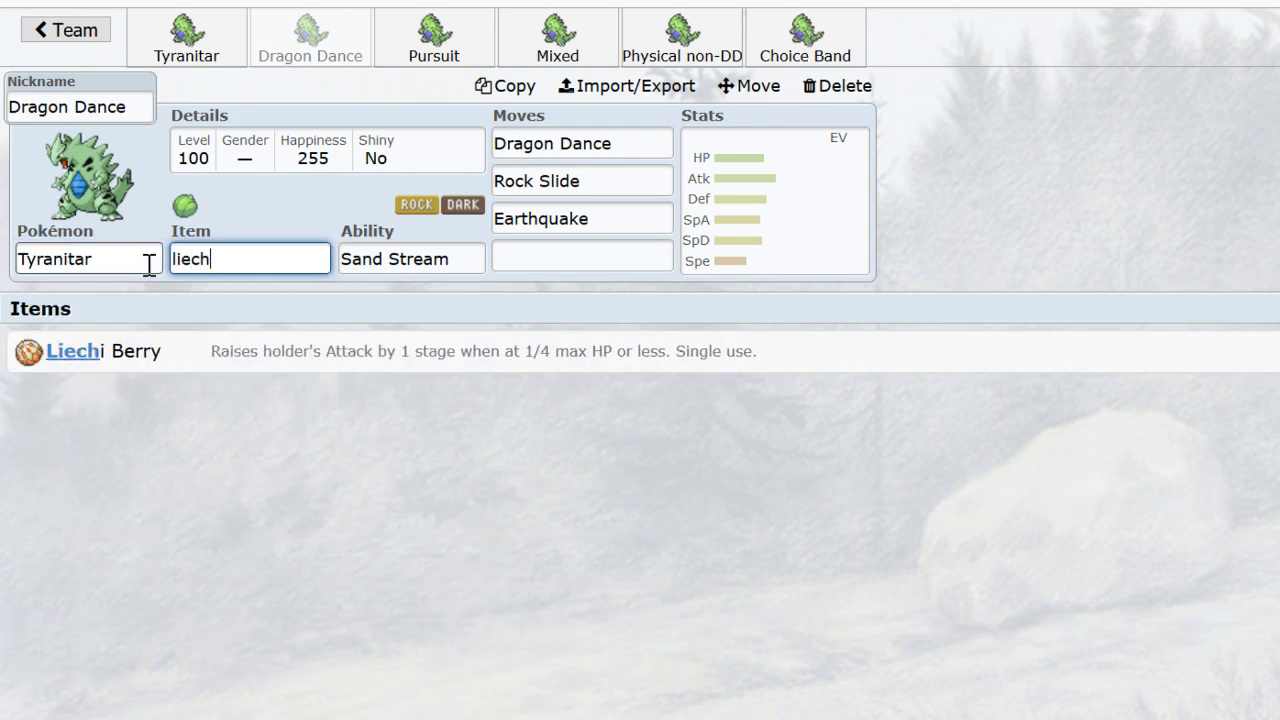
{"action": "key", "text": "Return"}
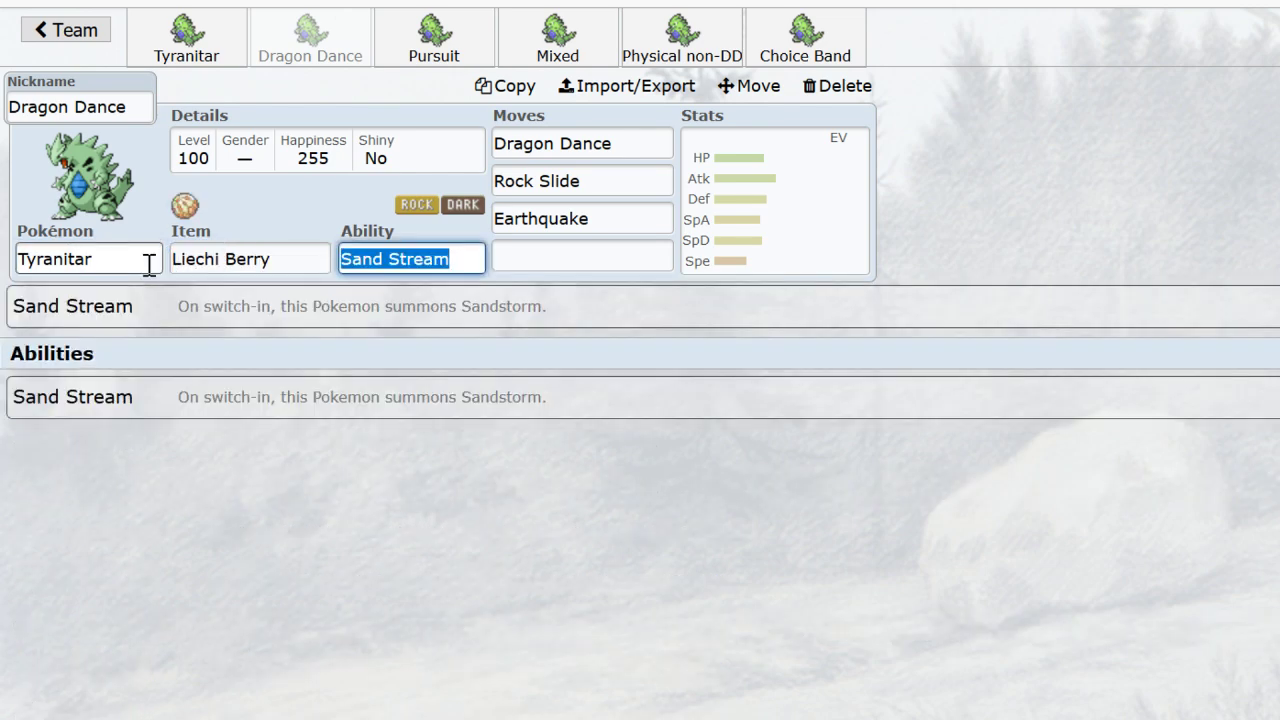
- Add Double-Edge as the fourth move of the Dragon Dance set
{"action": "left_click", "coordinate": [537, 255]}
{"action": "type", "text": "doub"}
{"action": "key", "text": "Return"}
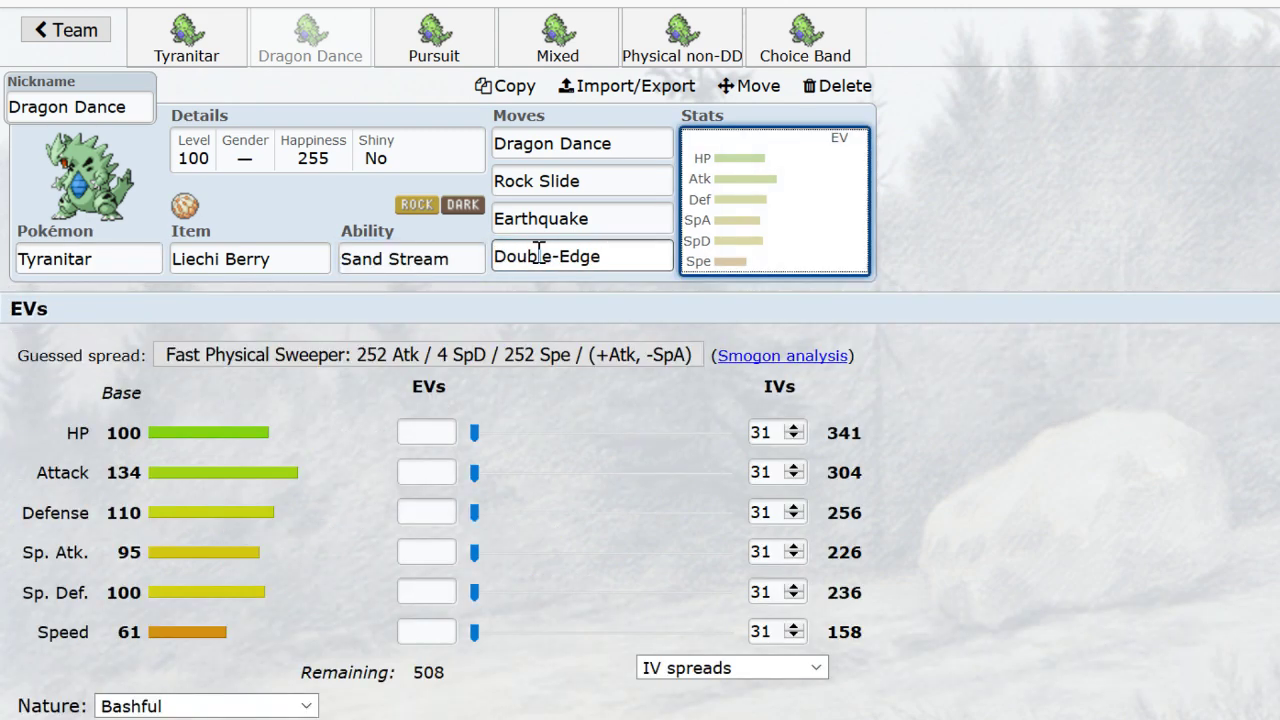
- Change the Dragon Dance Tyranitar's held item to Salac Berry
{"action": "left_click", "coordinate": [322, 268]}
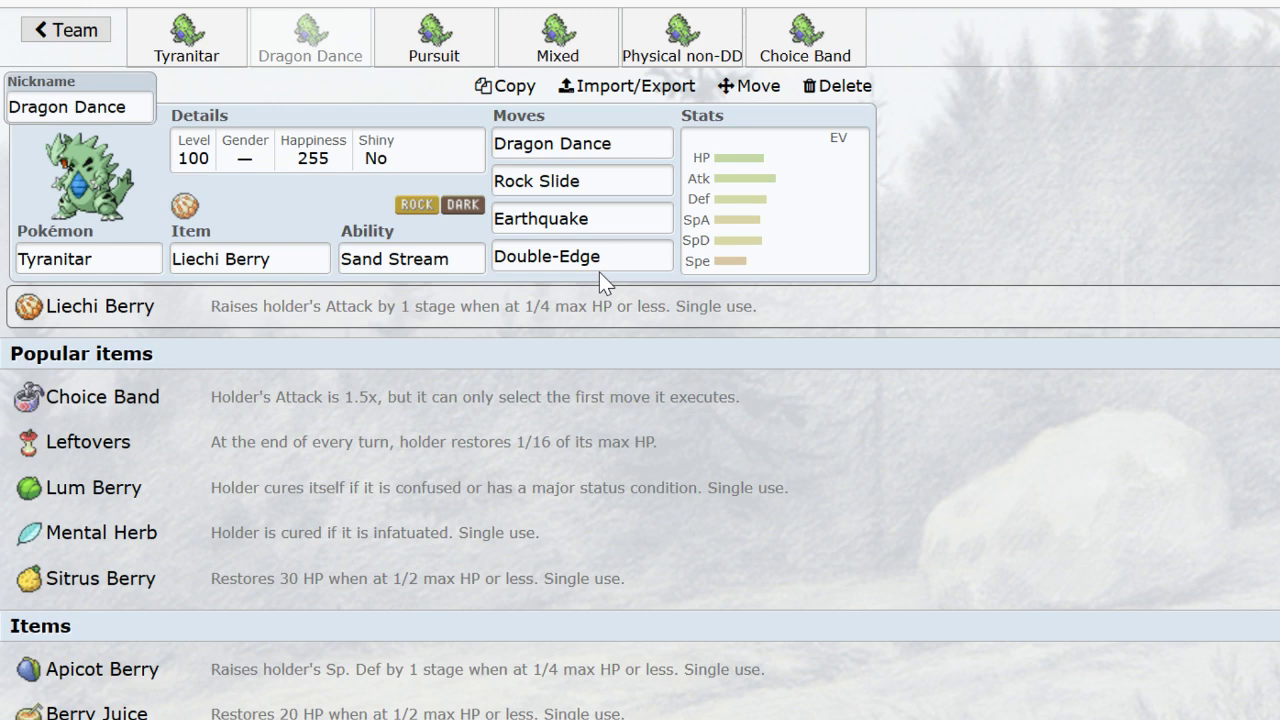
{"action": "left_click", "coordinate": [277, 260]}
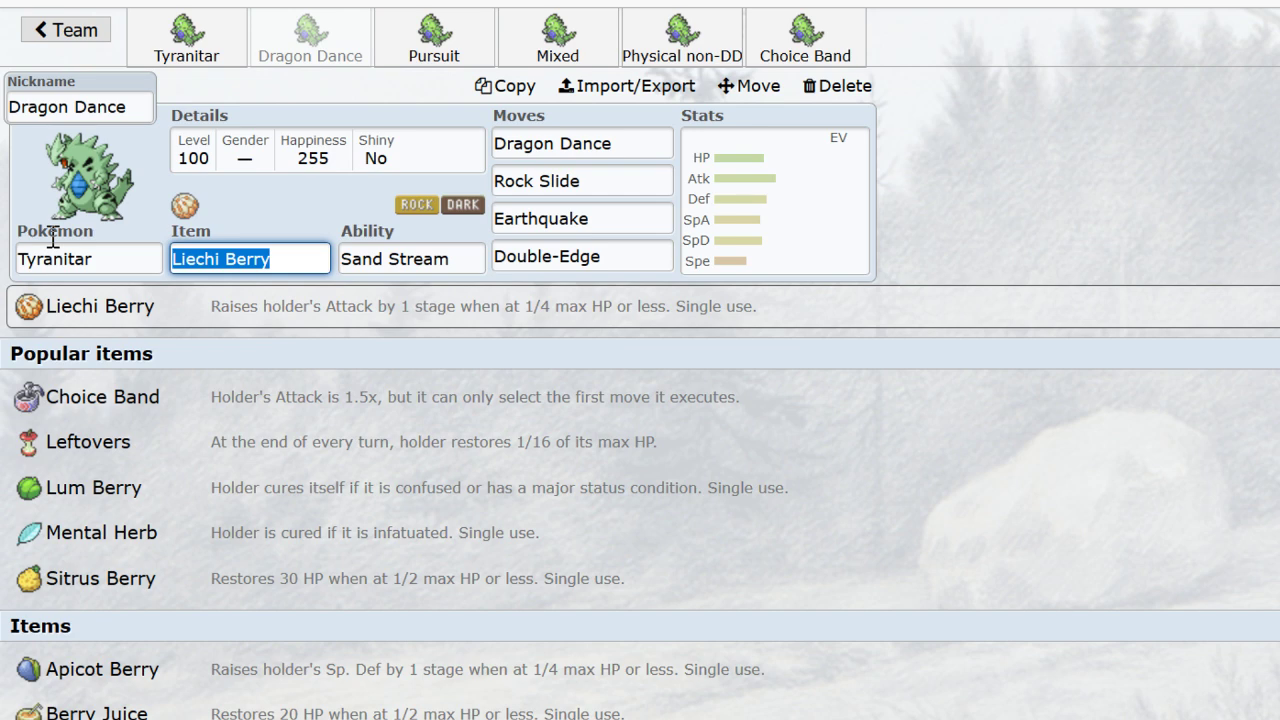
{"action": "type", "text": "a"}
{"action": "key", "text": "BackSpace"}
{"action": "type", "text": "sala"}
{"action": "key", "text": "Return"}
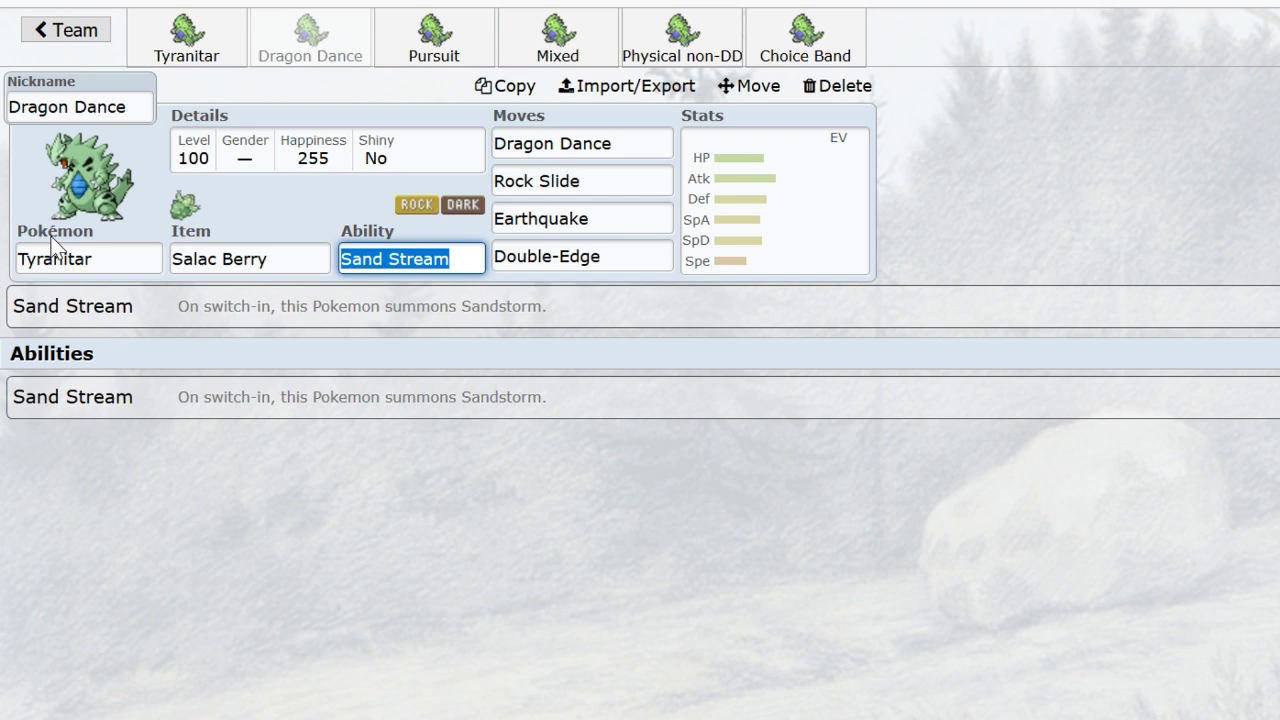
- Clear the fourth move of the Dragon Dance set and change its held item to Soft Sand
{"action": "left_click", "coordinate": [590, 260]}
{"action": "key", "text": "BackSpace"}
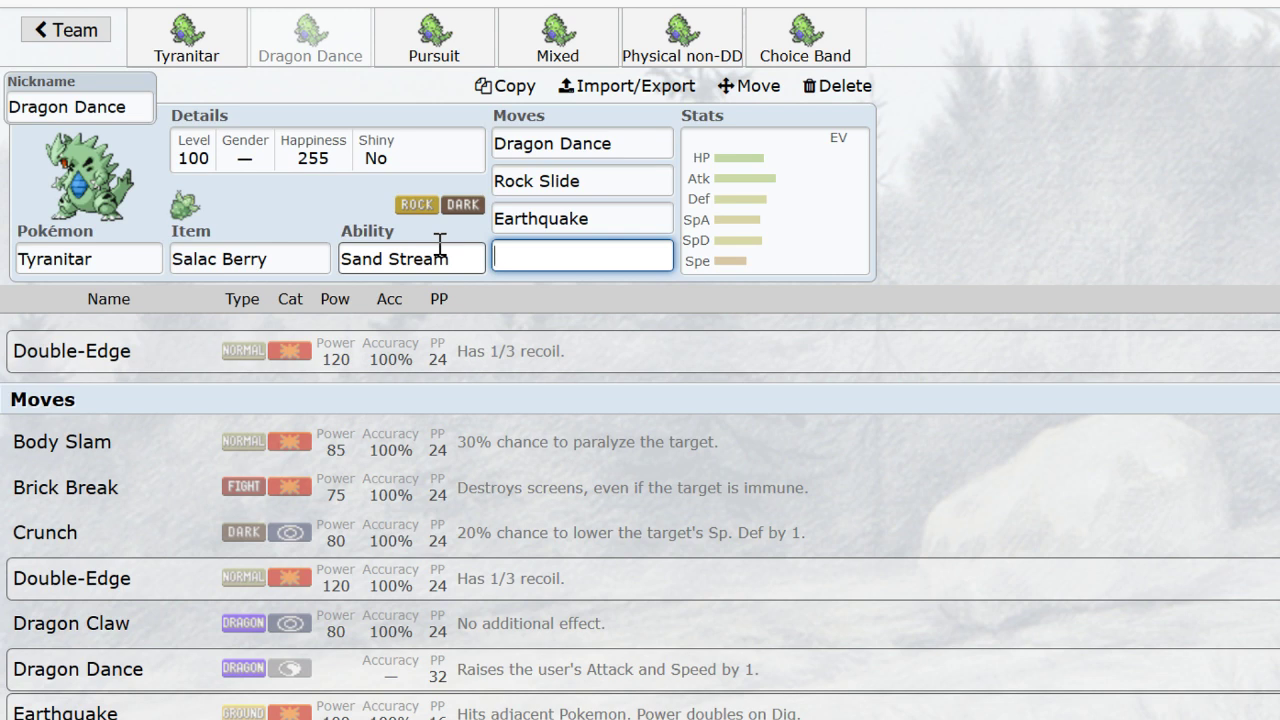
{"action": "left_click", "coordinate": [288, 249]}
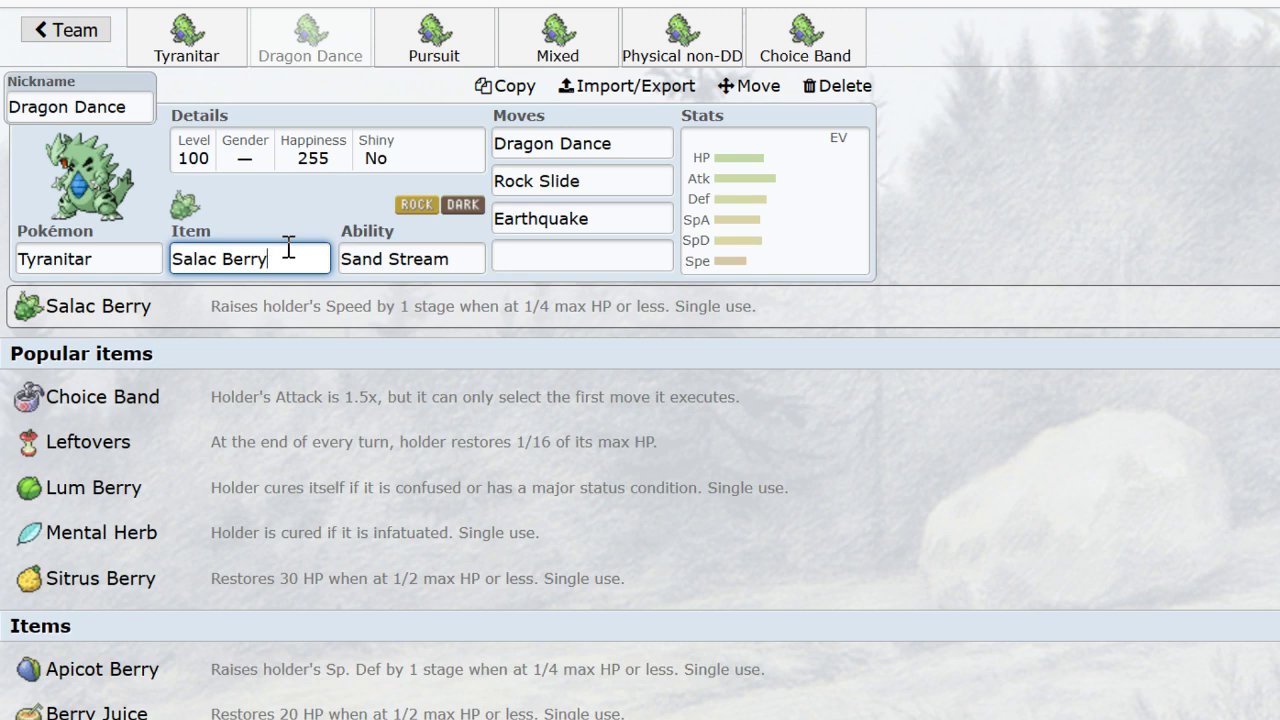
{"action": "left_click", "coordinate": [123, 251]}
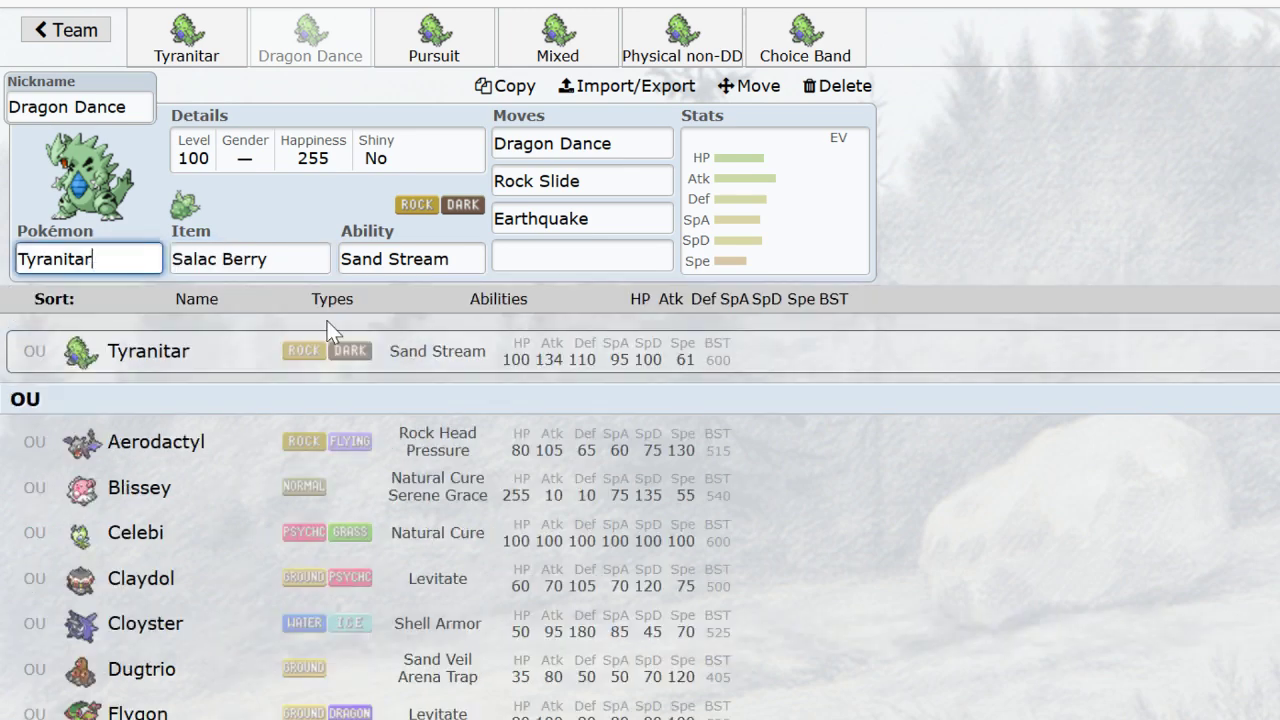
{"action": "left_click", "coordinate": [180, 258]}
{"action": "key", "text": "BackSpace"}
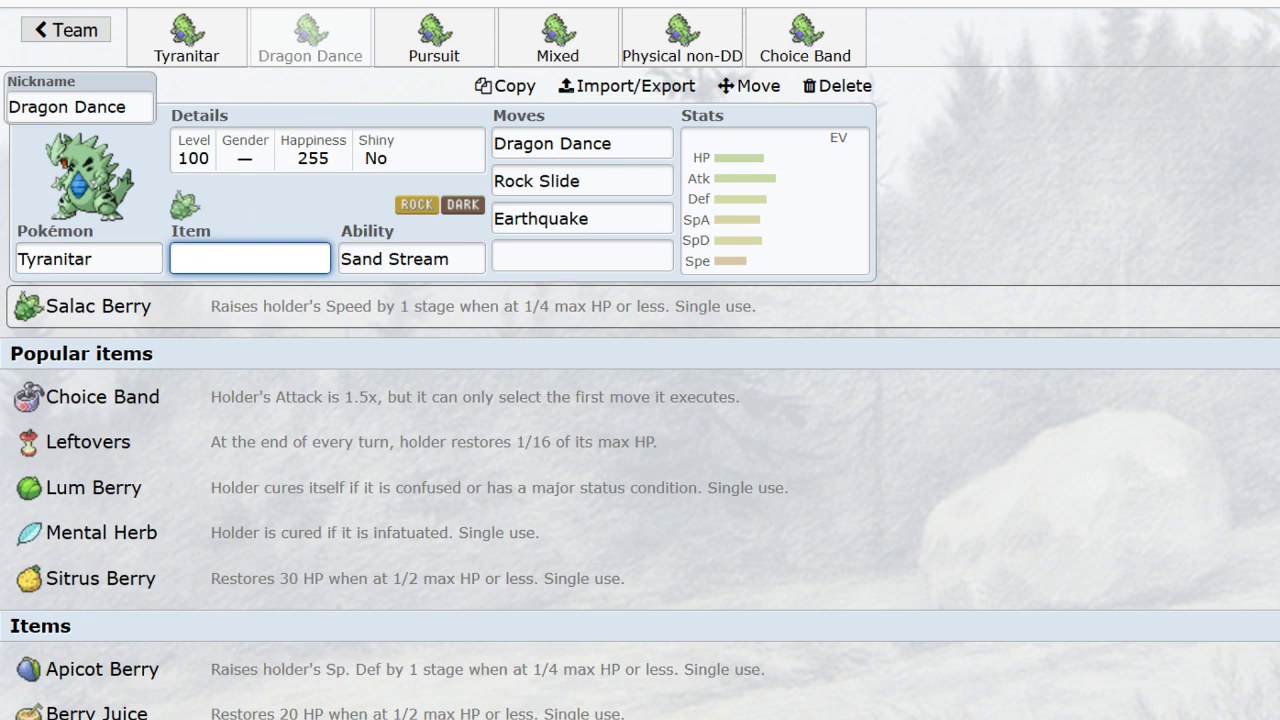
{"action": "type", "text": "soft"}
{"action": "key", "text": "Return"}
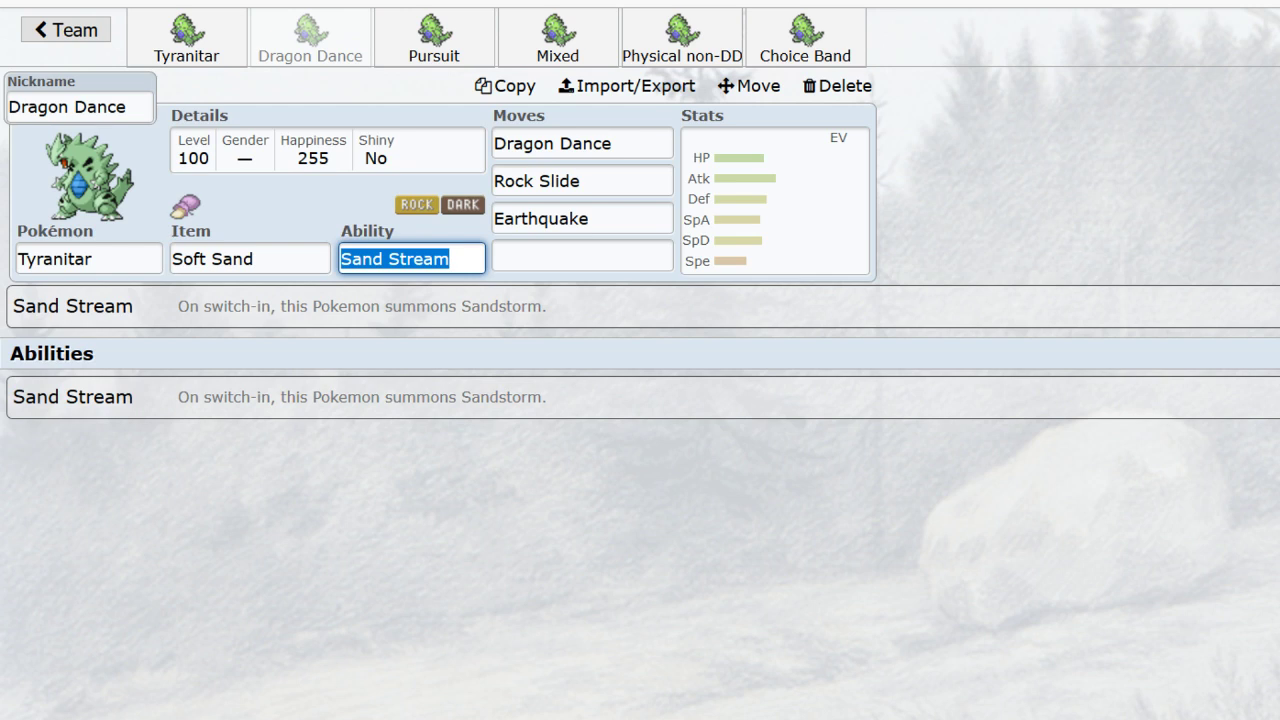
- Change the held item to Silk Scarf and set the fourth move to Double-Edge on the Dragon Dance set
{"action": "left_click", "coordinate": [286, 260]}
{"action": "left_click_drag", "start_coordinate": [286, 260], "coordinate": [166, 263]}
{"action": "type", "text": "silk"}
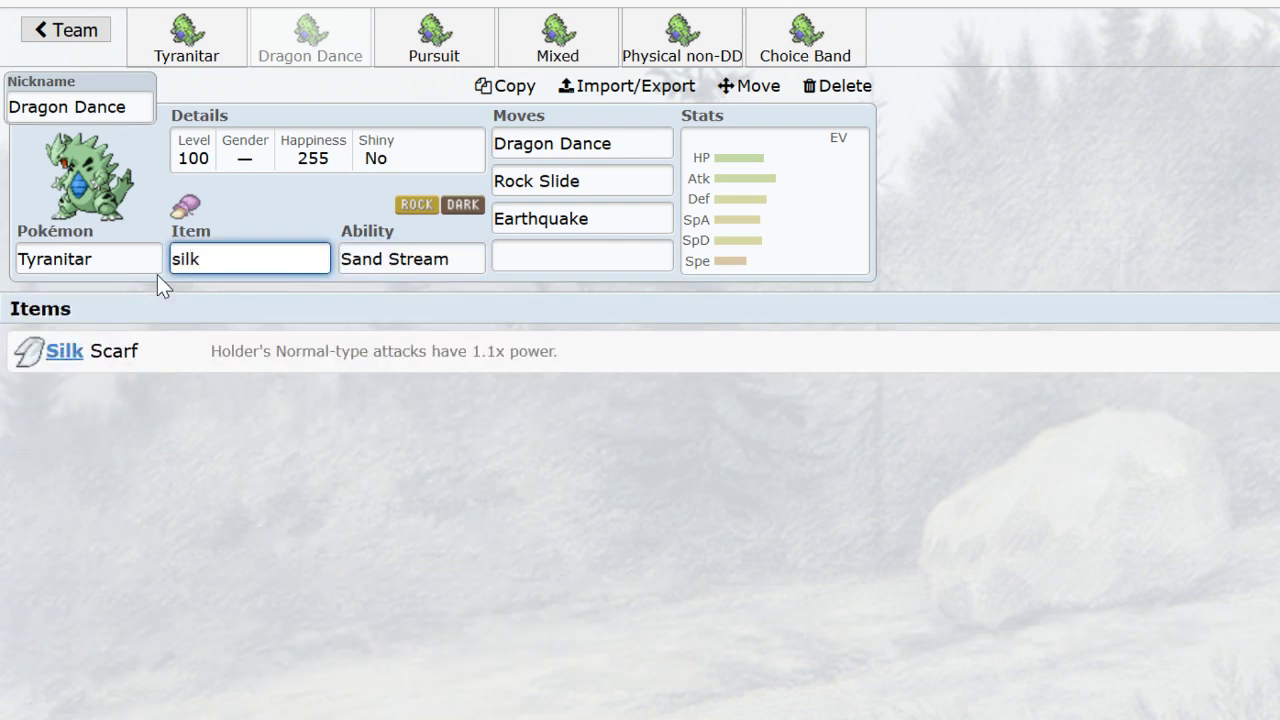
{"action": "key", "text": "Return"}
{"action": "left_click", "coordinate": [566, 289]}
{"action": "left_click", "coordinate": [551, 256]}
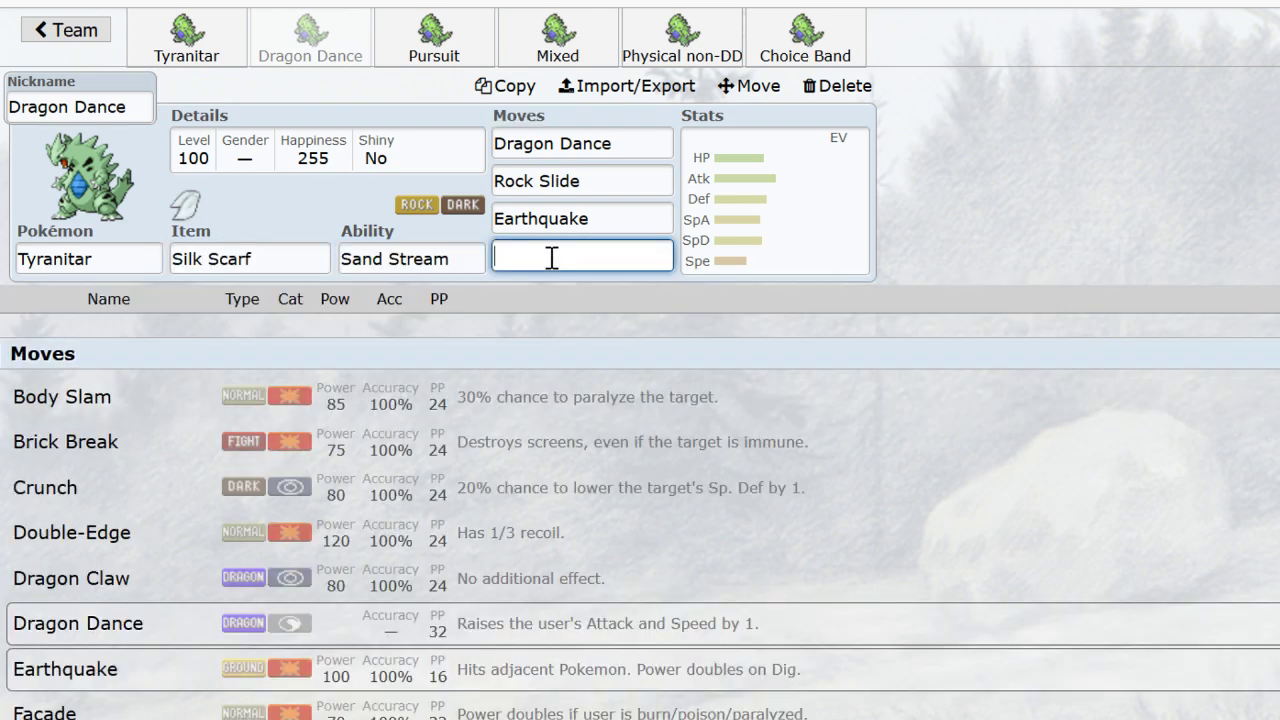
{"action": "type", "text": "double"}
{"action": "key", "text": "Return"}
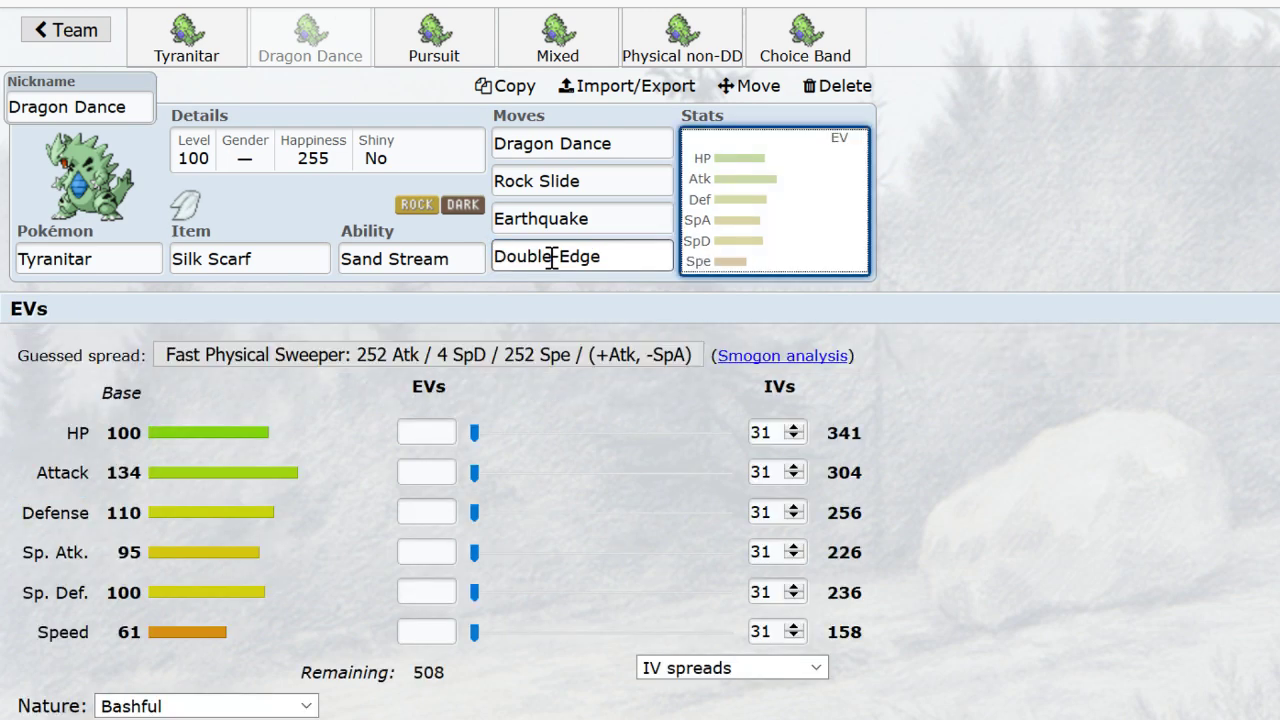
- Replace the Dragon Dance Tyranitar's held item with Hard Stone
{"action": "left_click", "coordinate": [312, 258]}
{"action": "type", "text": "har"}
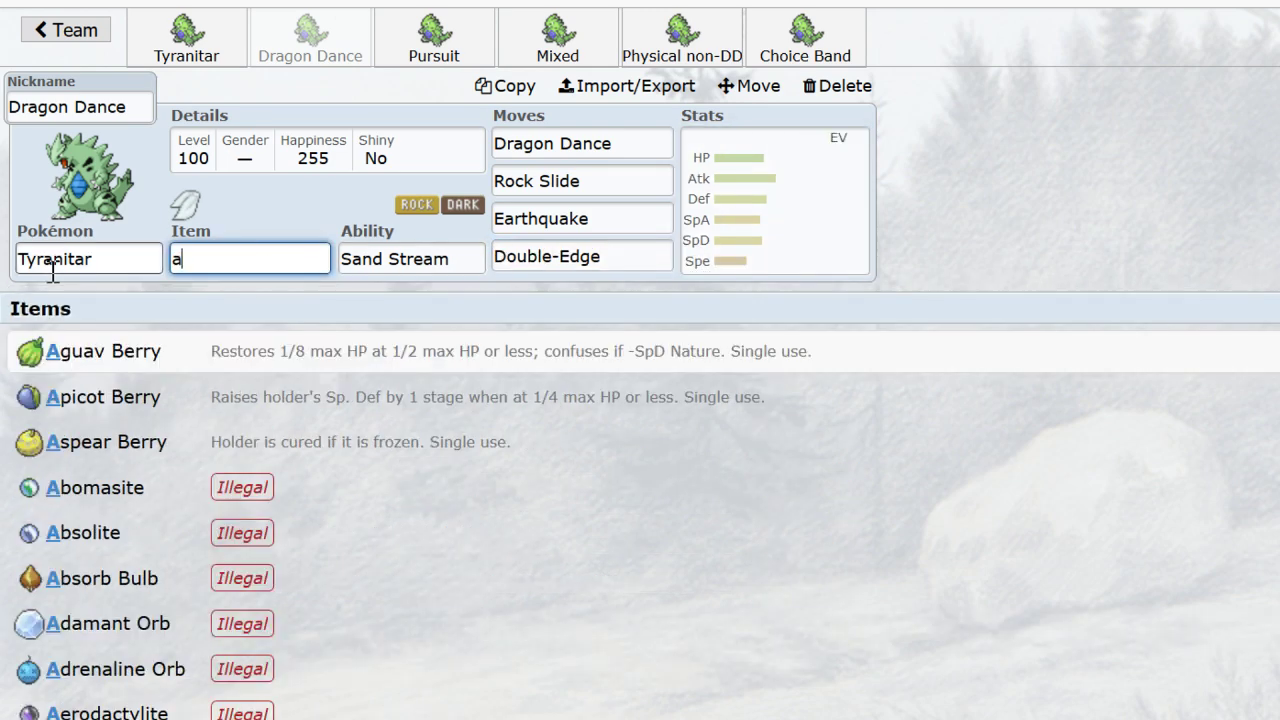
{"action": "type", "text": "dst"}
{"action": "key", "text": "Return"}
{"action": "key", "text": "Return"}
{"action": "key", "text": "Return"}
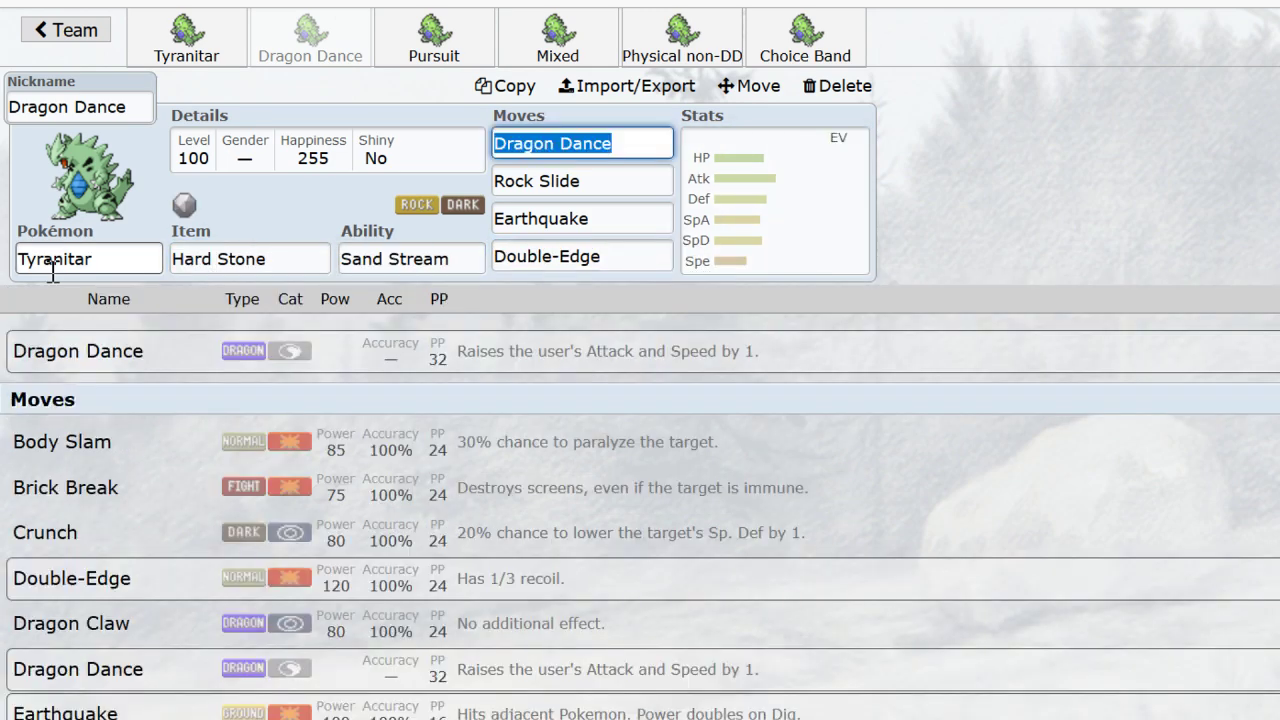
- Clear both the held item and the fourth move of the Dragon Dance set
{"action": "left_click", "coordinate": [270, 258]}
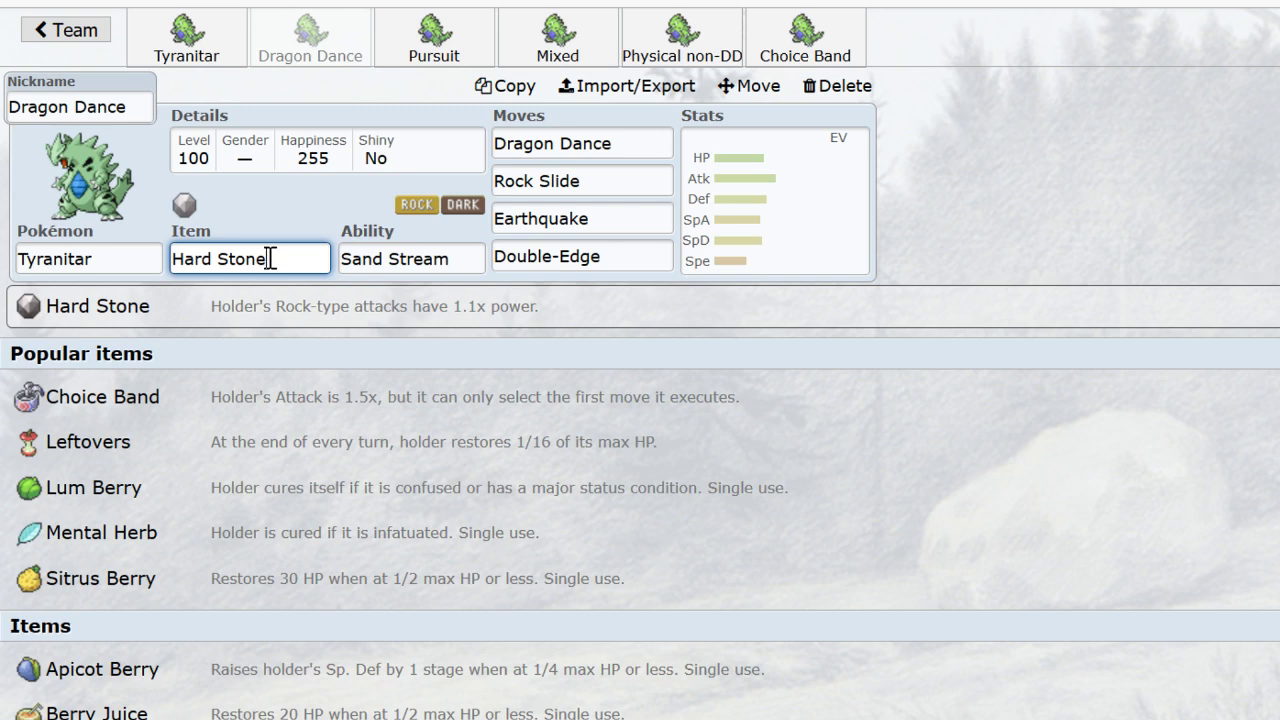
{"action": "key", "text": "ctrl+a"}
{"action": "key", "text": "BackSpace"}
{"action": "left_click", "coordinate": [614, 188]}
{"action": "left_click", "coordinate": [623, 217]}
{"action": "left_click", "coordinate": [636, 257]}
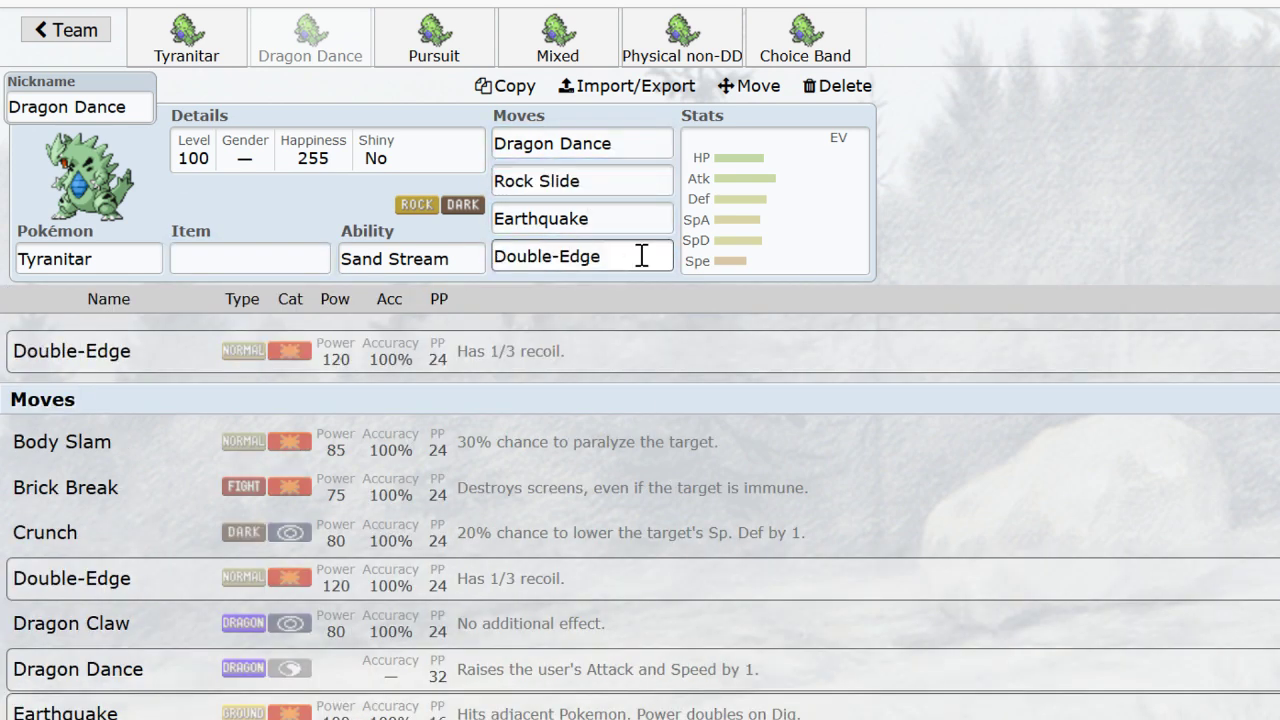
{"action": "left_click_drag", "start_coordinate": [640, 257], "coordinate": [501, 238]}
{"action": "key", "text": "ctrl+a"}
{"action": "key", "text": "BackSpace"}
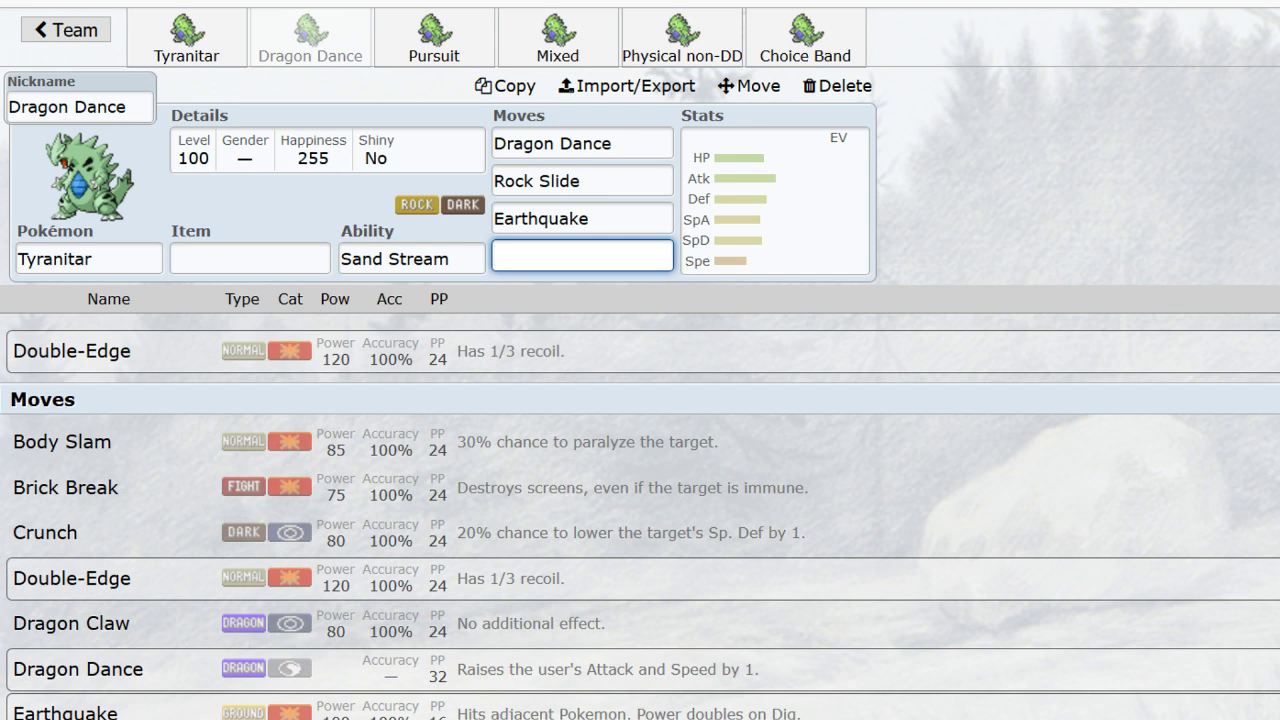
- Try Hidden Power Bug as the fourth move of the Dragon Dance set and clear the slot again
{"action": "type", "text": "hiddenpowerbug"}
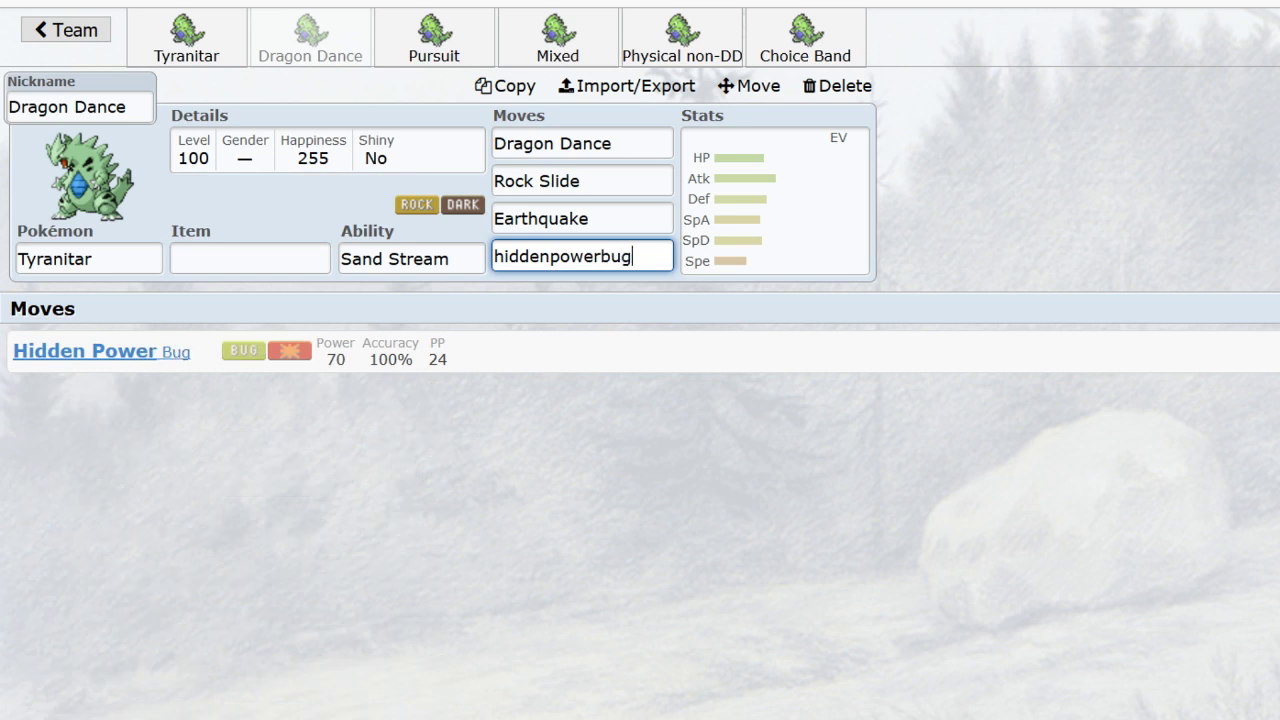
{"action": "key", "text": "Return"}
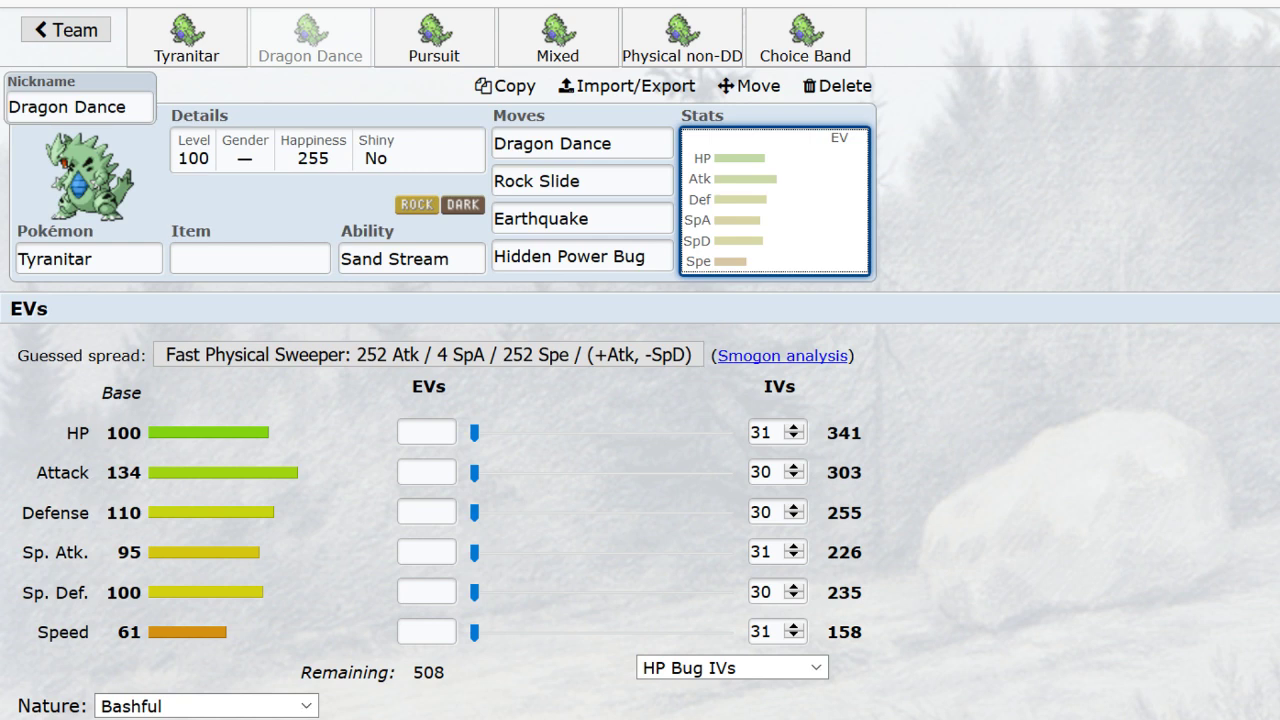
{"action": "left_click", "coordinate": [274, 706]}
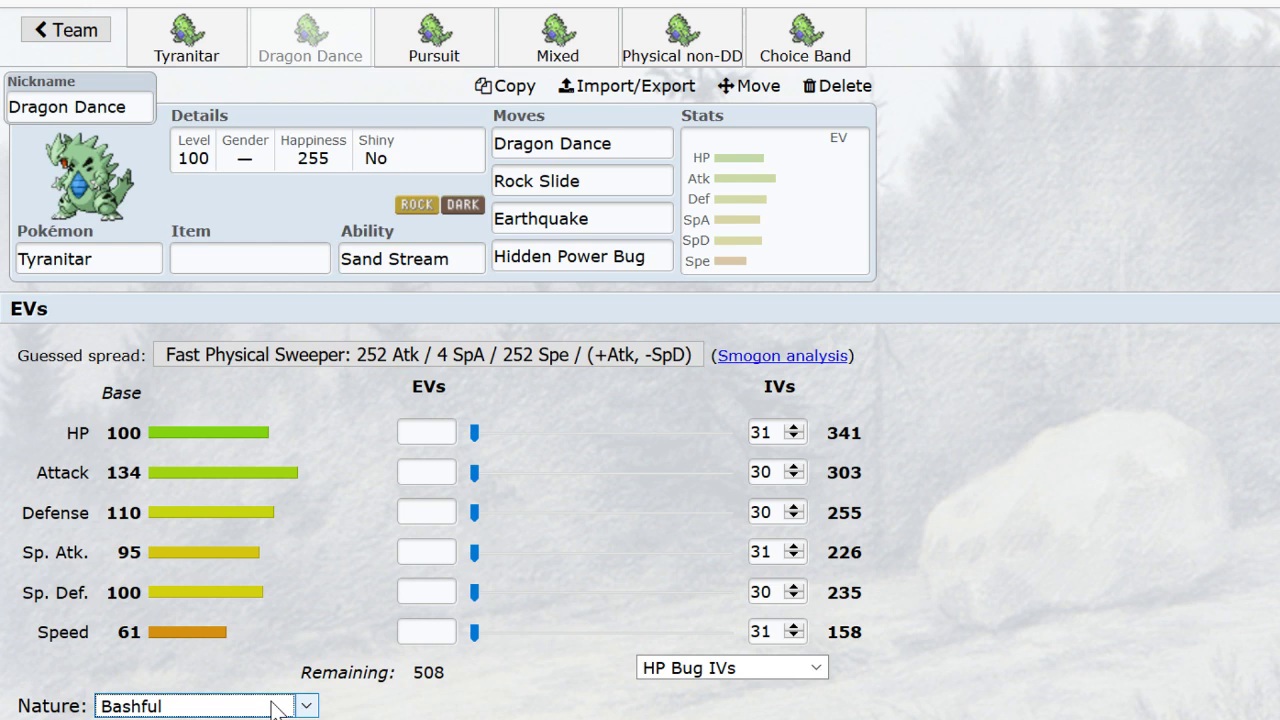
{"action": "left_click", "coordinate": [662, 252]}
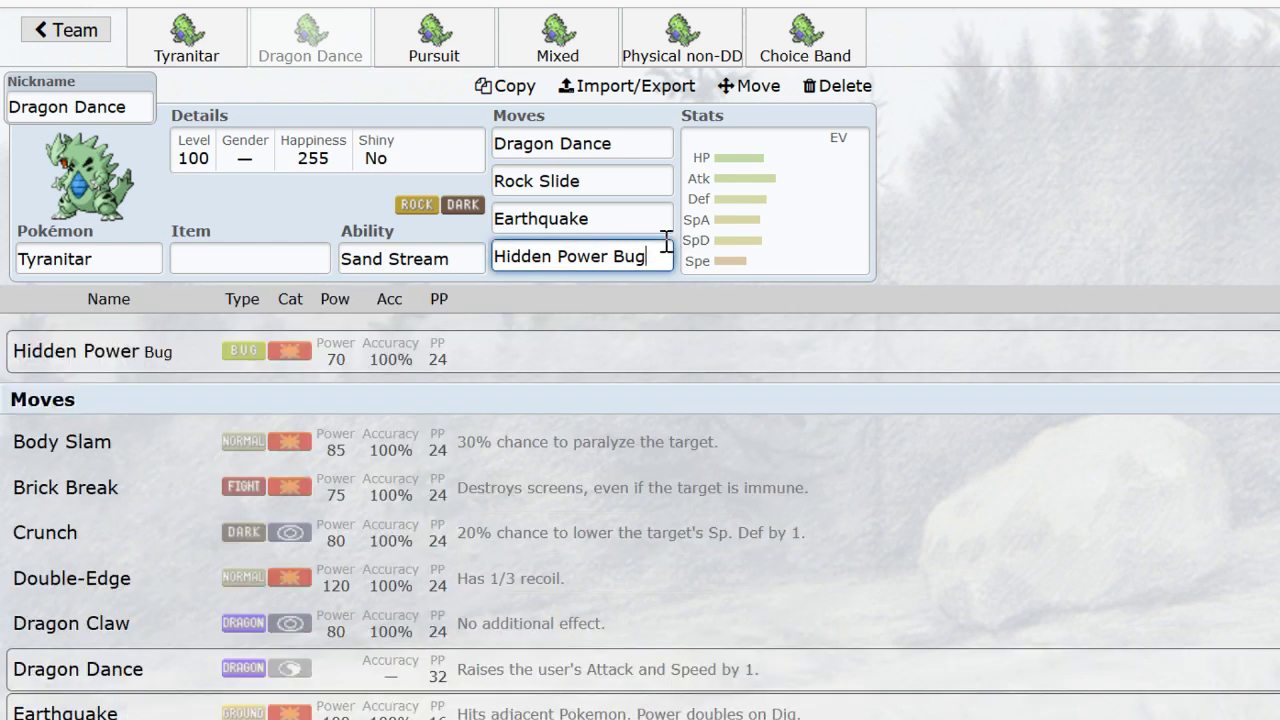
{"action": "key", "text": "BackSpace"}
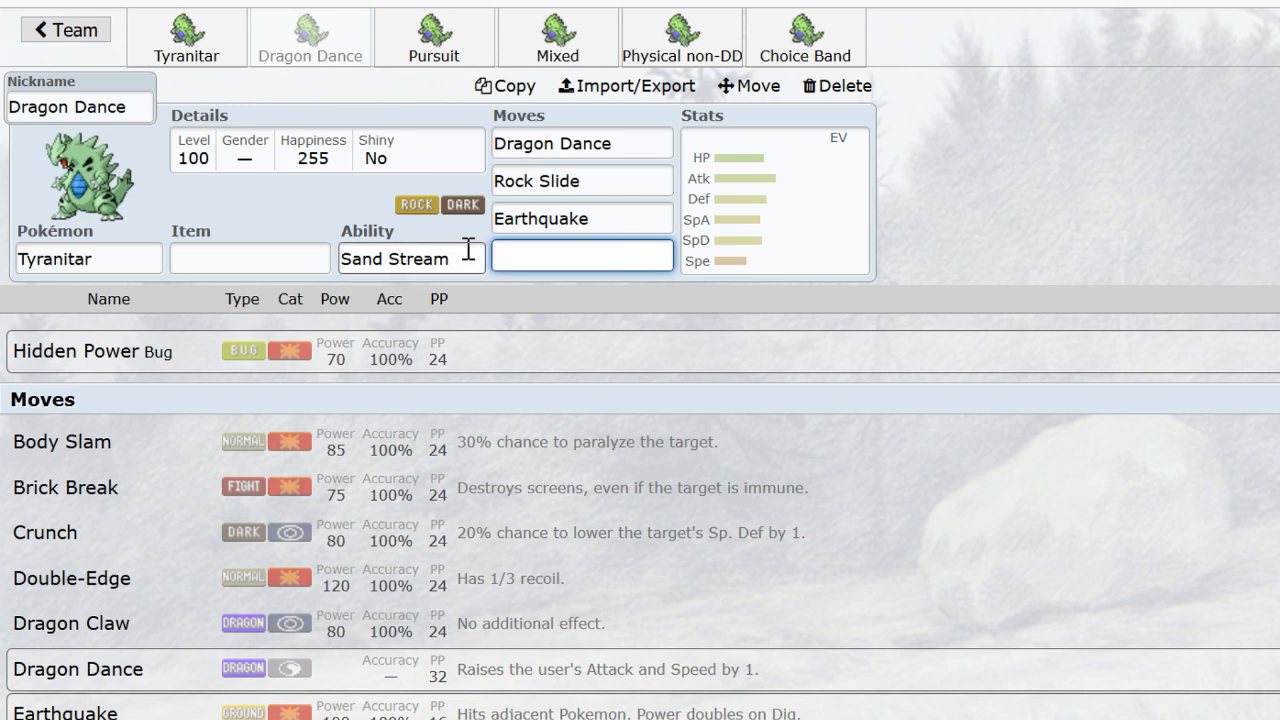
- Try Ice Beam and Hidden Power Grass as the fourth move of the Dragon Dance set
{"action": "type", "text": "Iceb"}
{"action": "key", "text": "Return"}
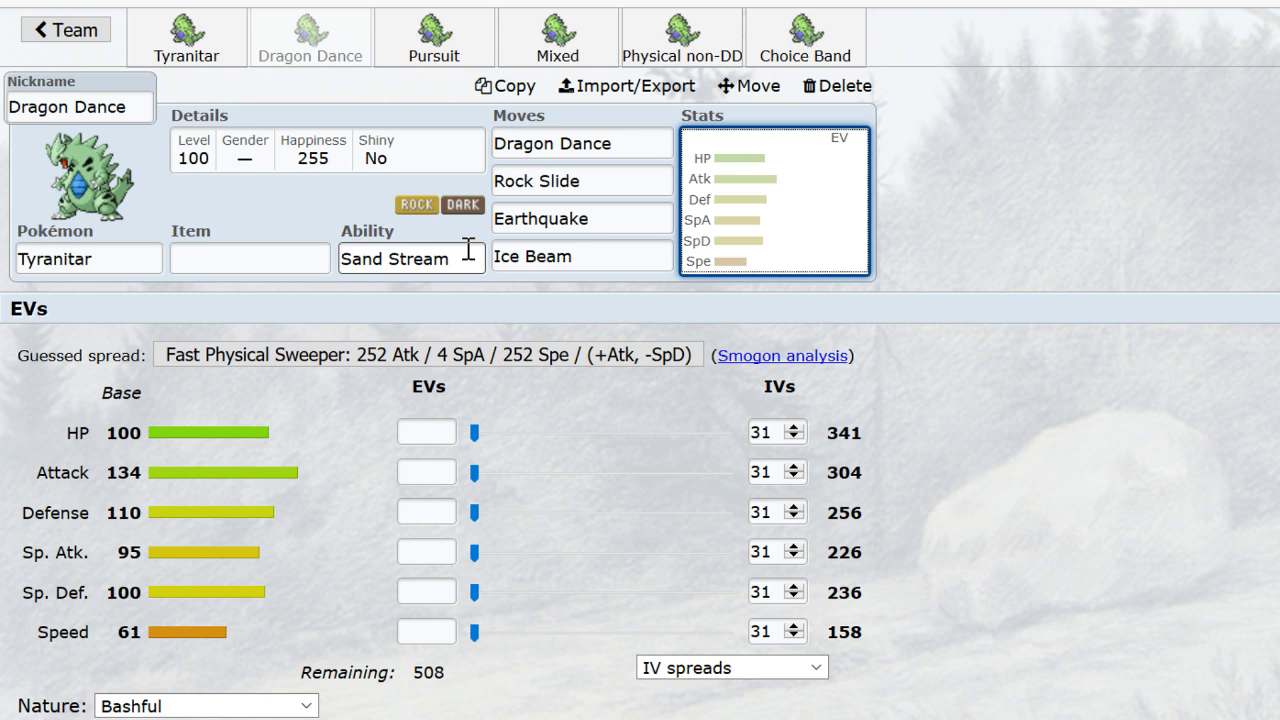
{"action": "left_click", "coordinate": [657, 252]}
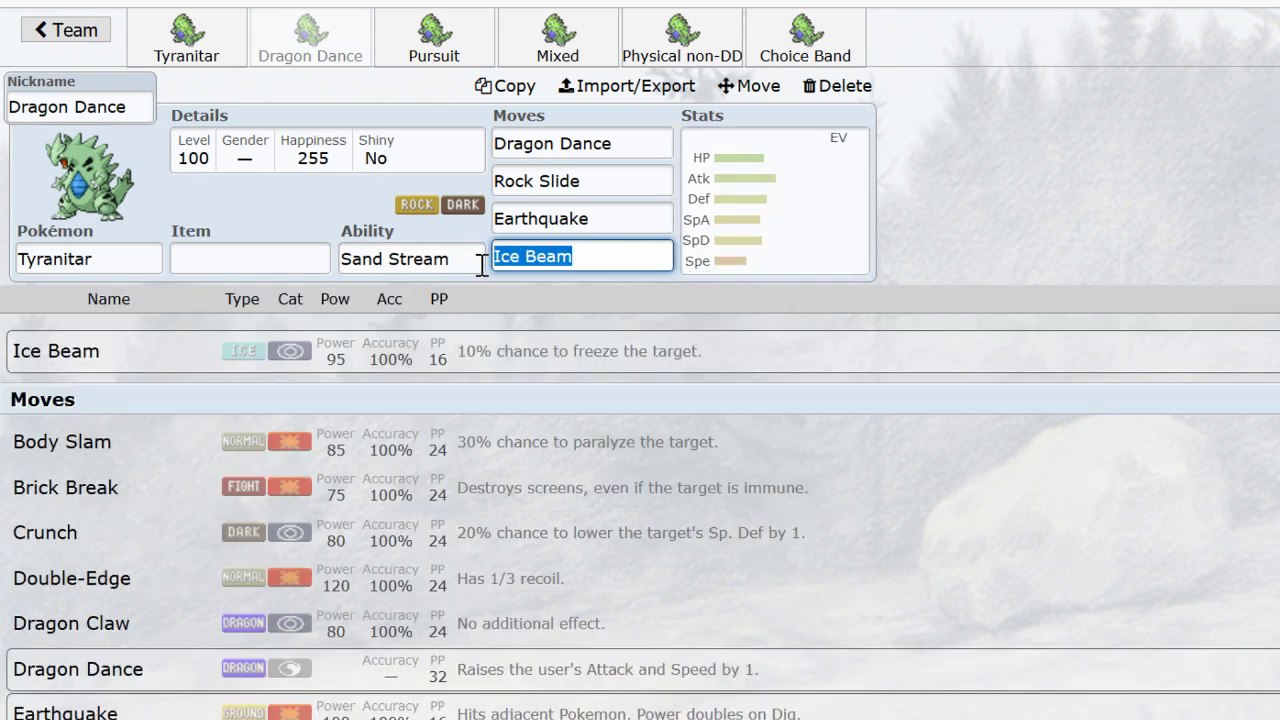
{"action": "type", "text": "hiddenpowergra"}
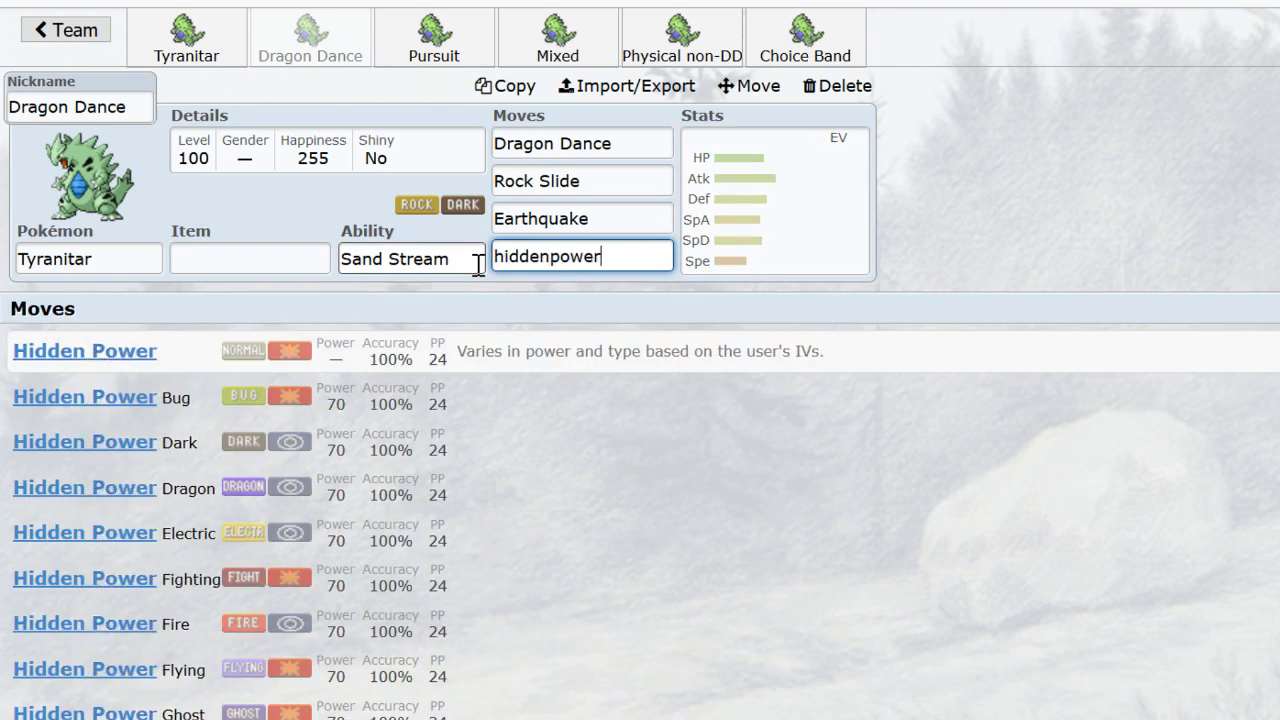
{"action": "key", "text": "Return"}
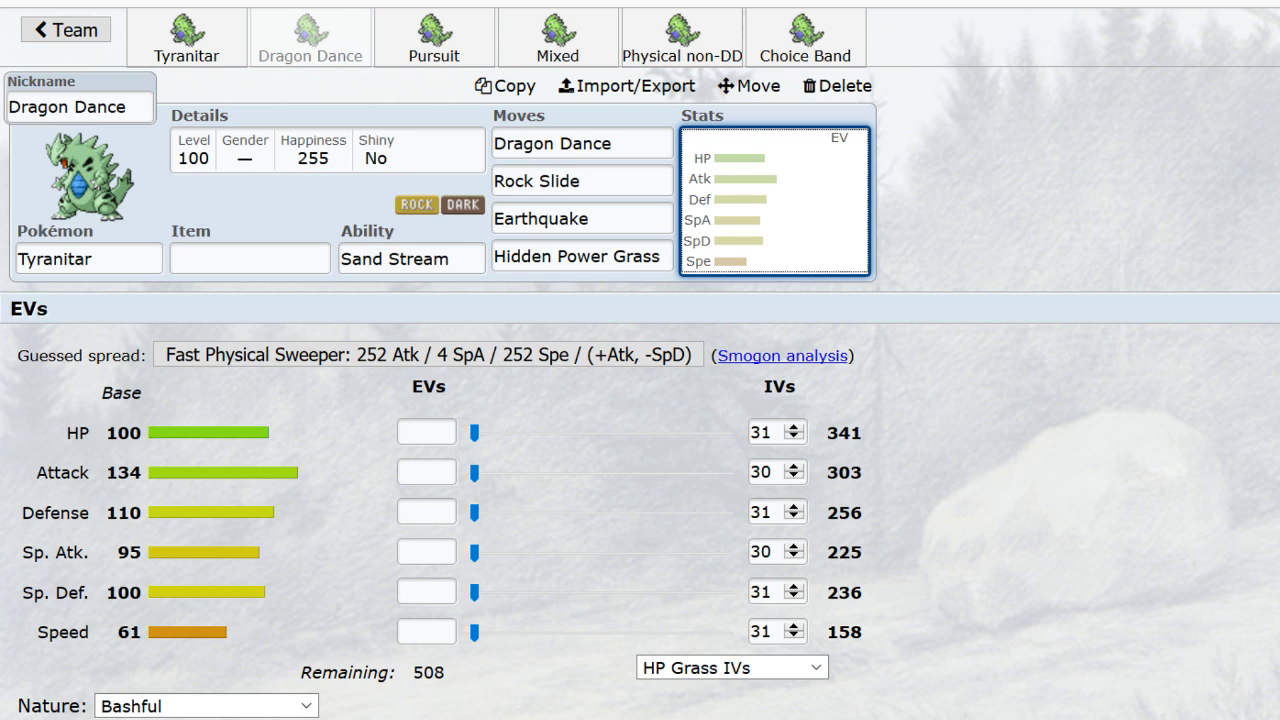
- Change the fourth move of the Dragon Dance set to Taunt
{"action": "left_click", "coordinate": [580, 262]}
{"action": "left_click", "coordinate": [636, 249]}
{"action": "type", "text": "ta"}
{"action": "key", "text": "Return"}
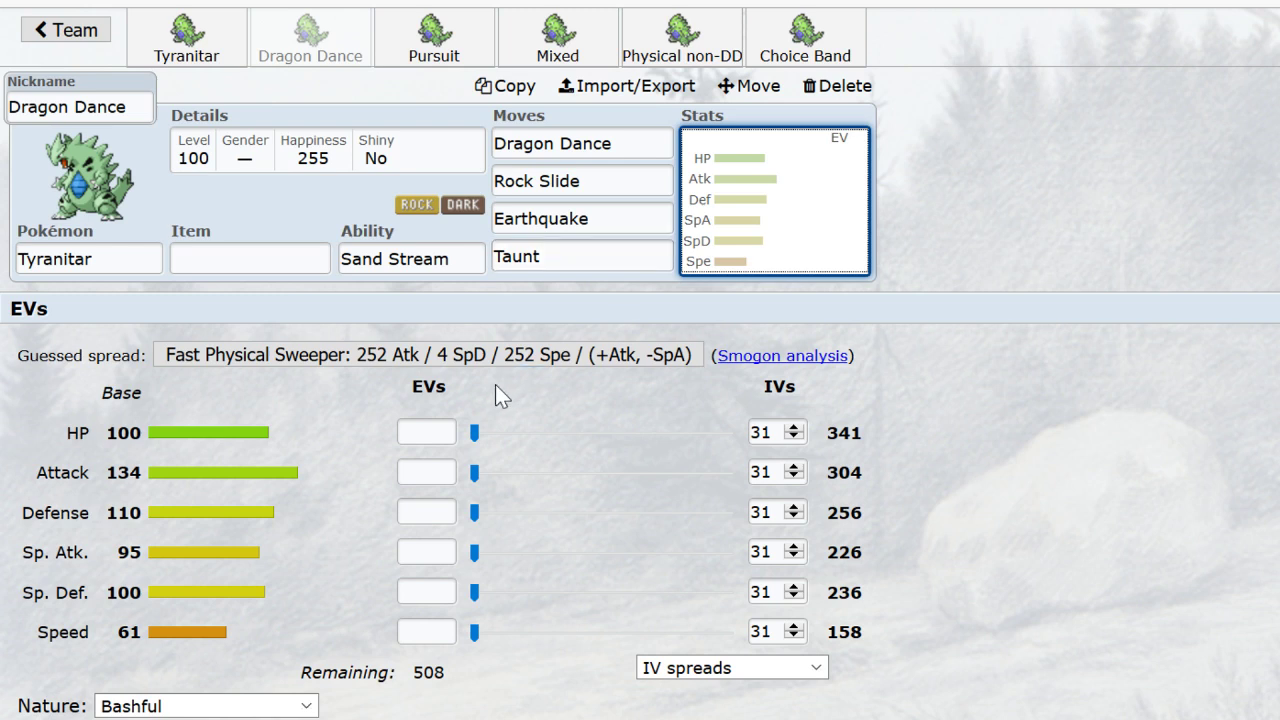
- Assign 16 HP, 120 Defense and 168 Speed EVs to the Dragon Dance Tyranitar
{"action": "left_click", "coordinate": [436, 431]}
{"action": "type", "text": "16"}
{"action": "left_click", "coordinate": [432, 470]}
{"action": "left_click", "coordinate": [429, 513]}
{"action": "type", "text": "120"}
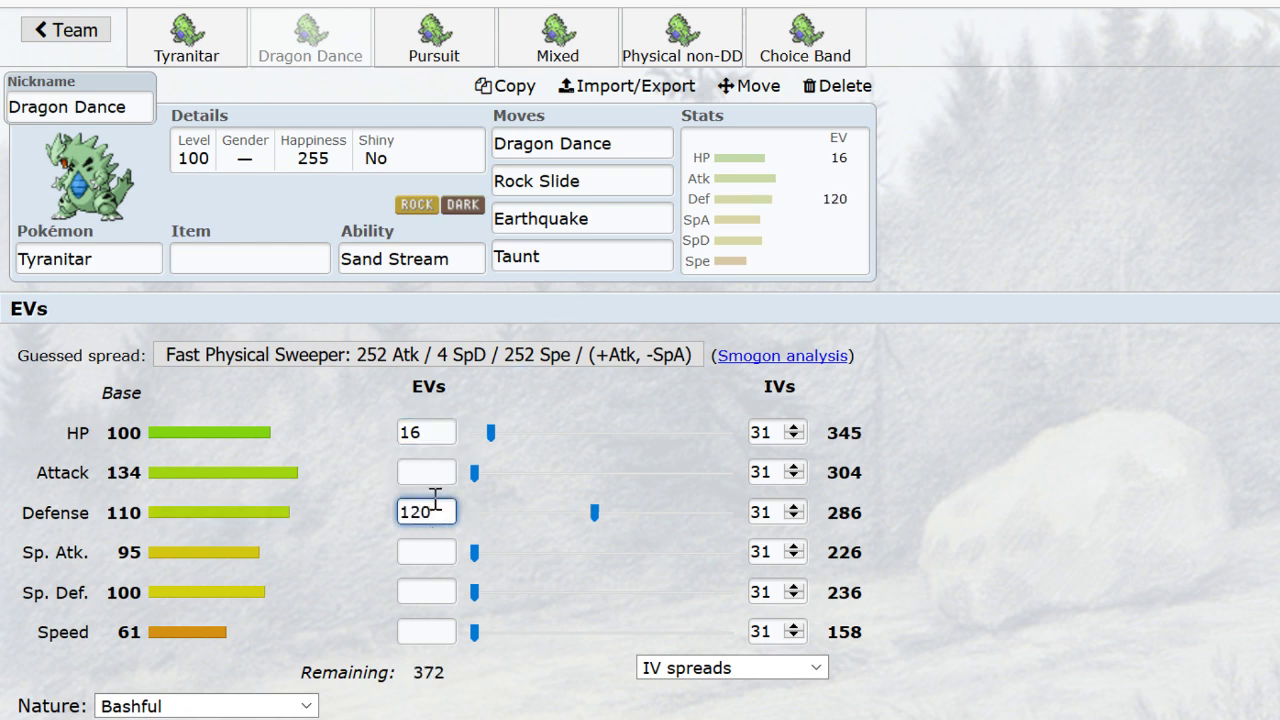
{"action": "left_click", "coordinate": [427, 632]}
{"action": "left_click_drag", "start_coordinate": [563, 640], "coordinate": [652, 640]}
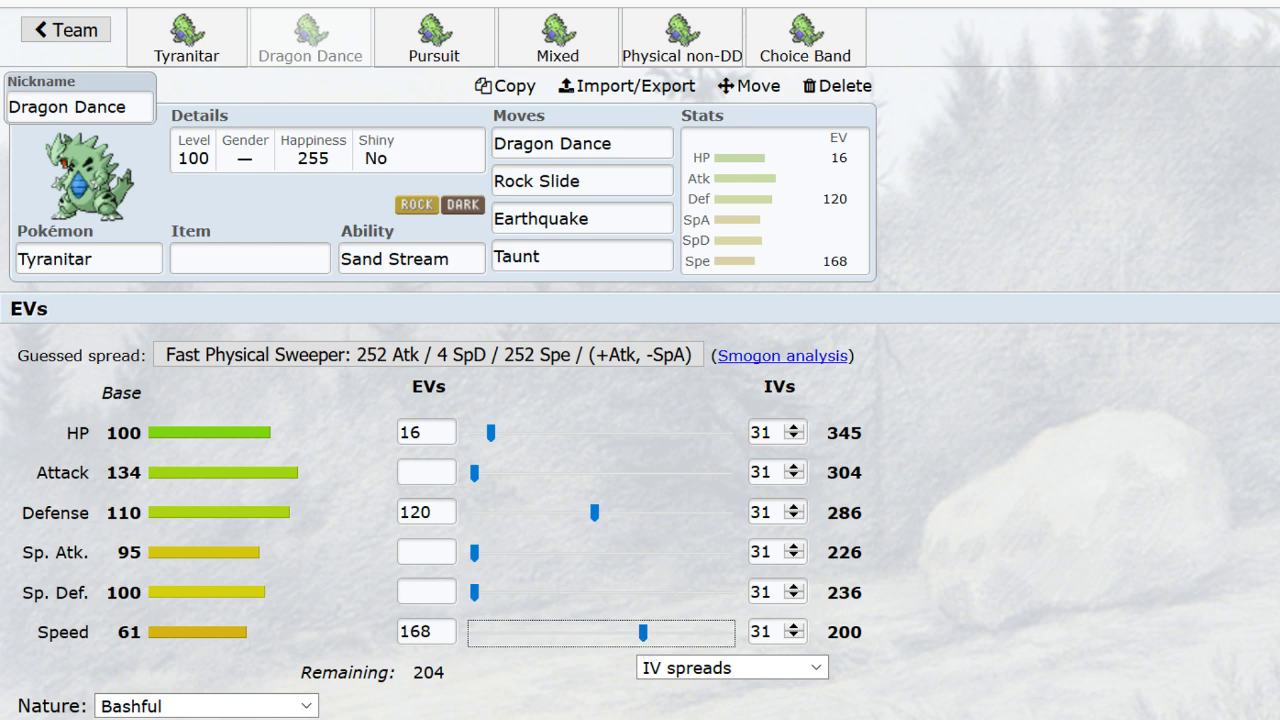
- Set the Dragon Dance set's nature to Adamant and raise its Attack EVs to 204
{"action": "left_click", "coordinate": [180, 706]}
{"action": "key", "text": "Up"}
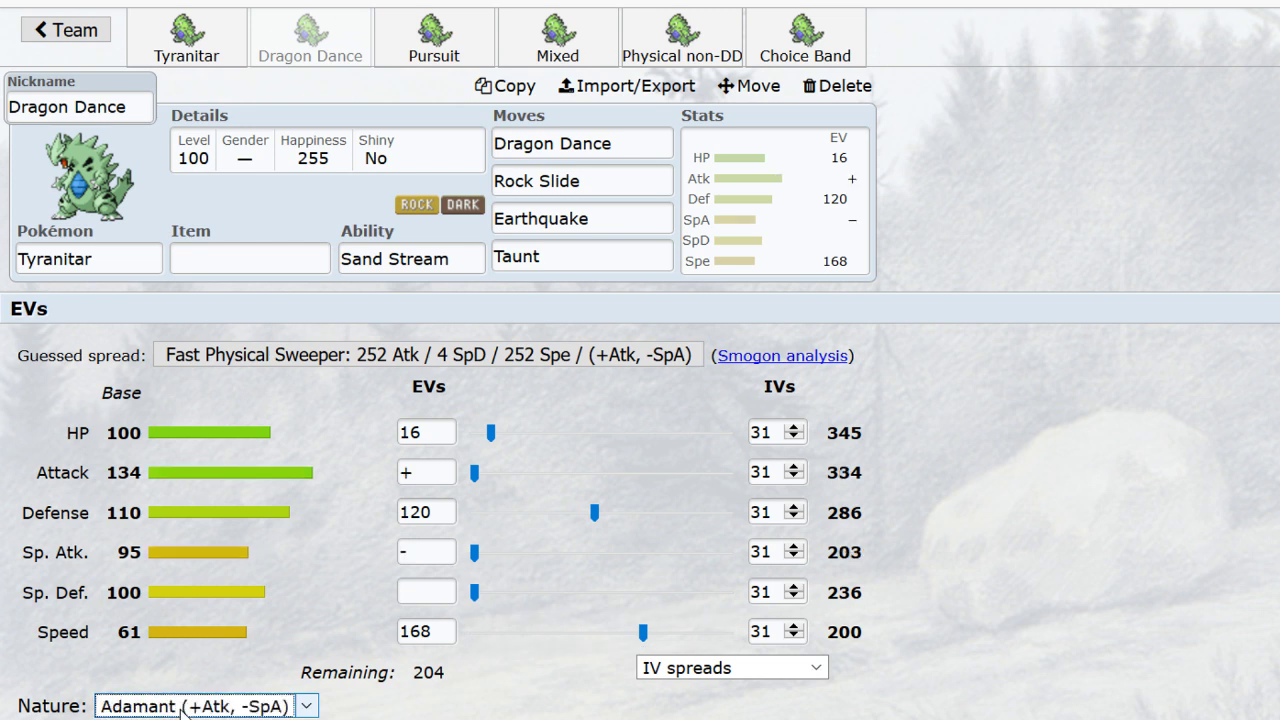
{"action": "left_click_drag", "start_coordinate": [474, 473], "coordinate": [655, 476]}
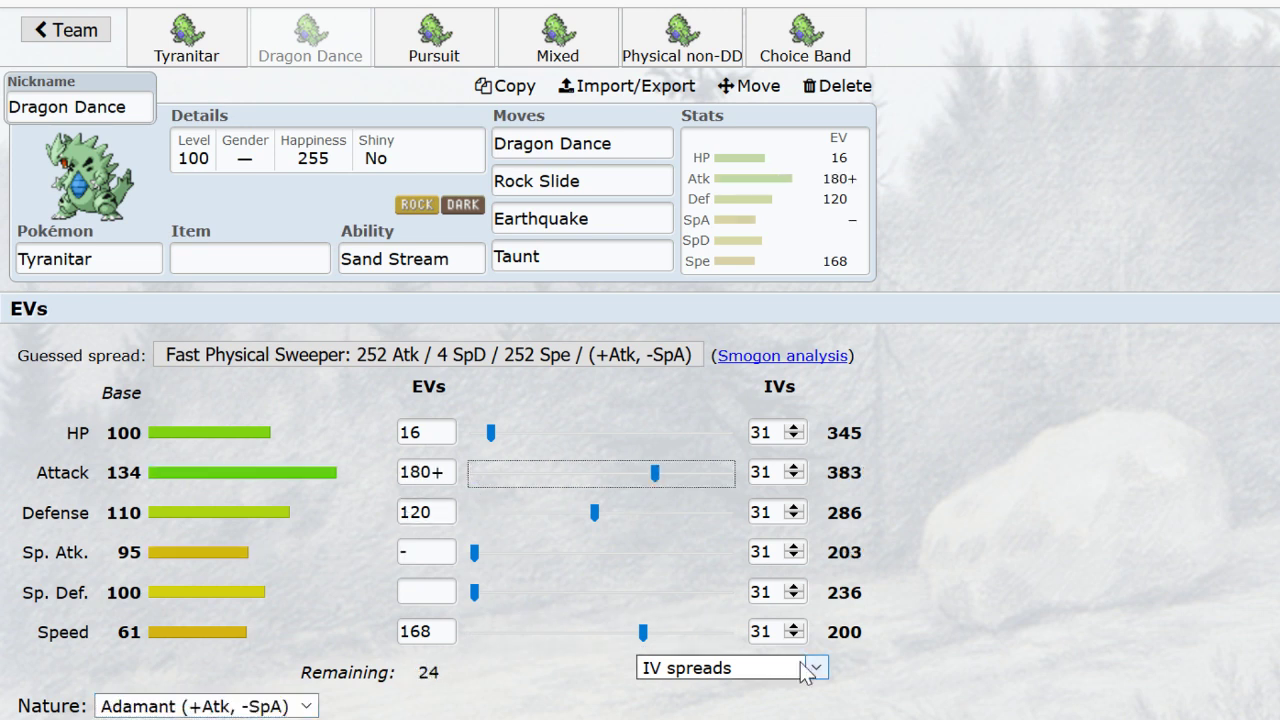
{"action": "left_click", "coordinate": [692, 470]}
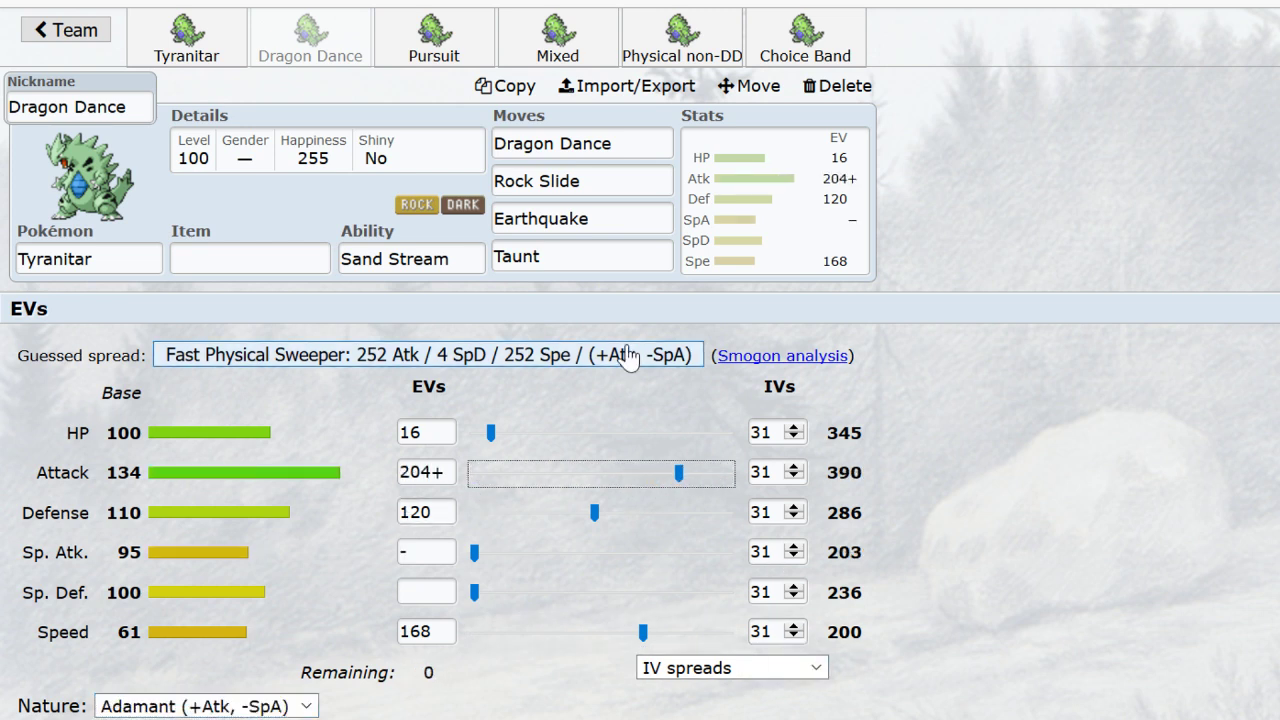
- Replace the fourth move of the Dragon Dance set with Hidden Power Bug
{"action": "left_click", "coordinate": [587, 262]}
{"action": "type", "text": "hiddenpwer"}
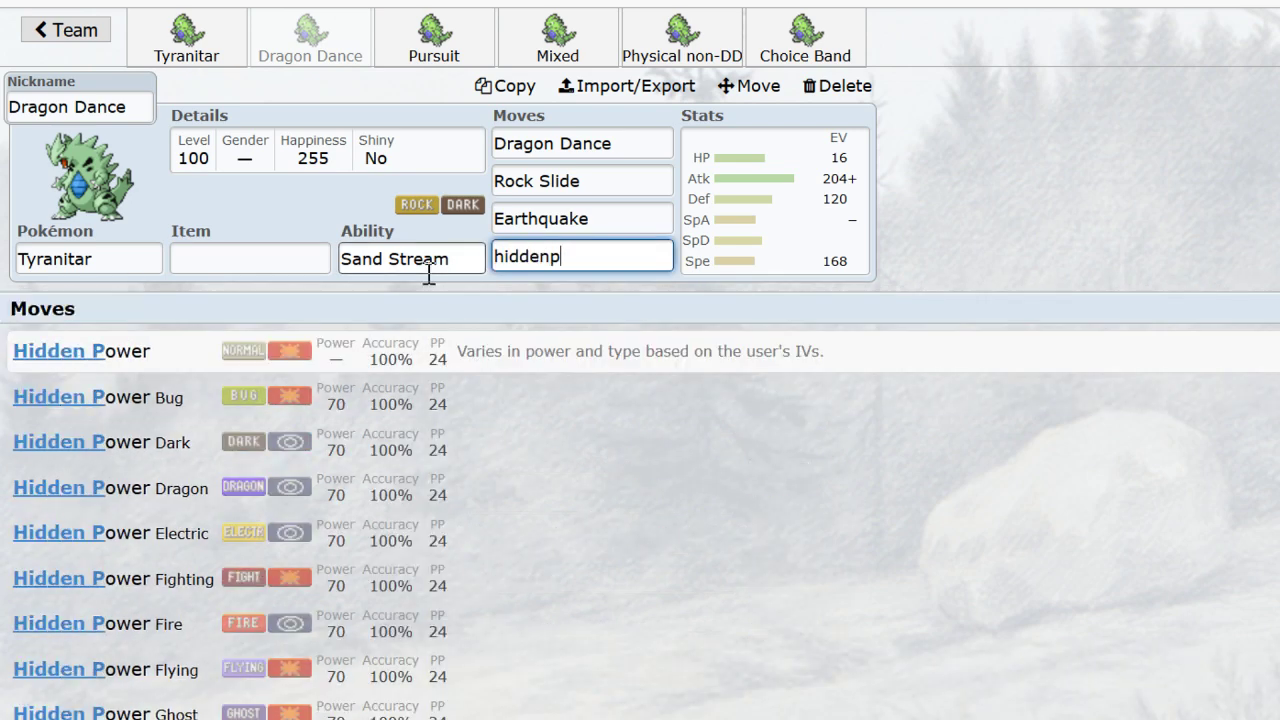
{"action": "key", "text": "BackSpace"}
{"action": "key", "text": "BackSpace"}
{"action": "key", "text": "BackSpace"}
{"action": "type", "text": "owerb"}
{"action": "key", "text": "Return"}
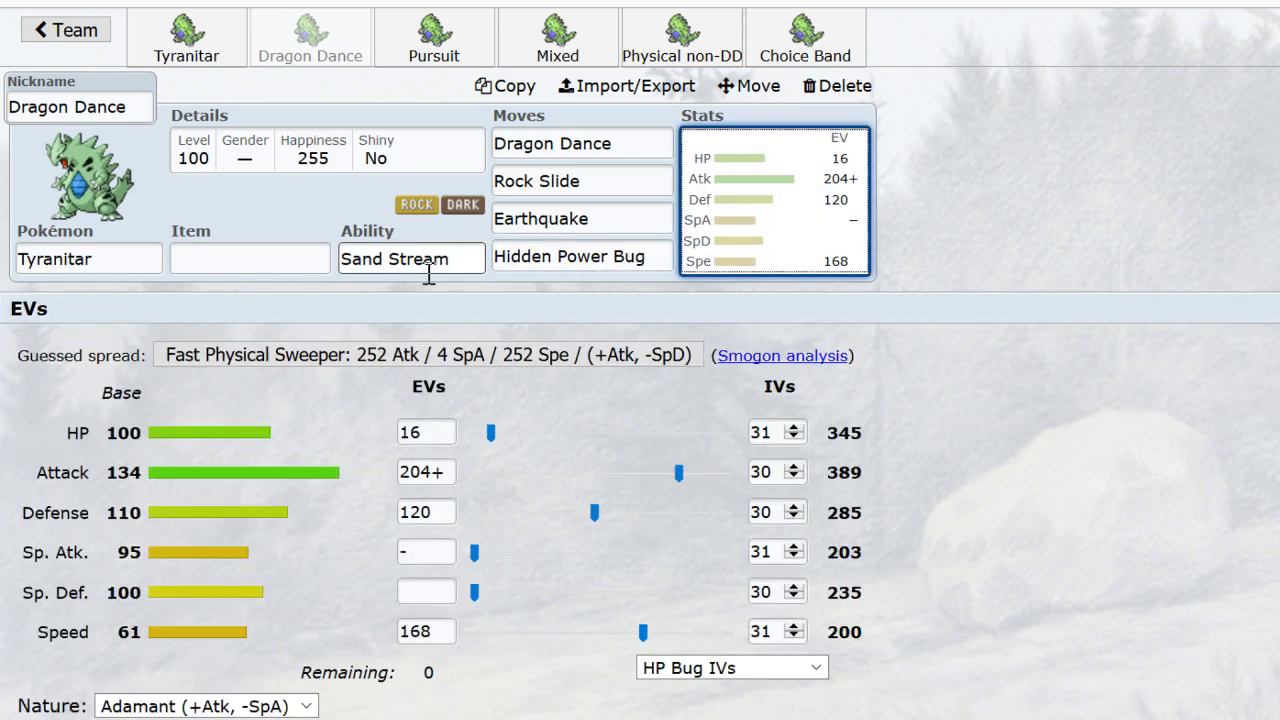
- Choose the Hidden Power Bug IV spread with 31 Attack and 30 Speed, and adjust the EVs to 200 Attack and 172 Speed
{"action": "left_click", "coordinate": [725, 668]}
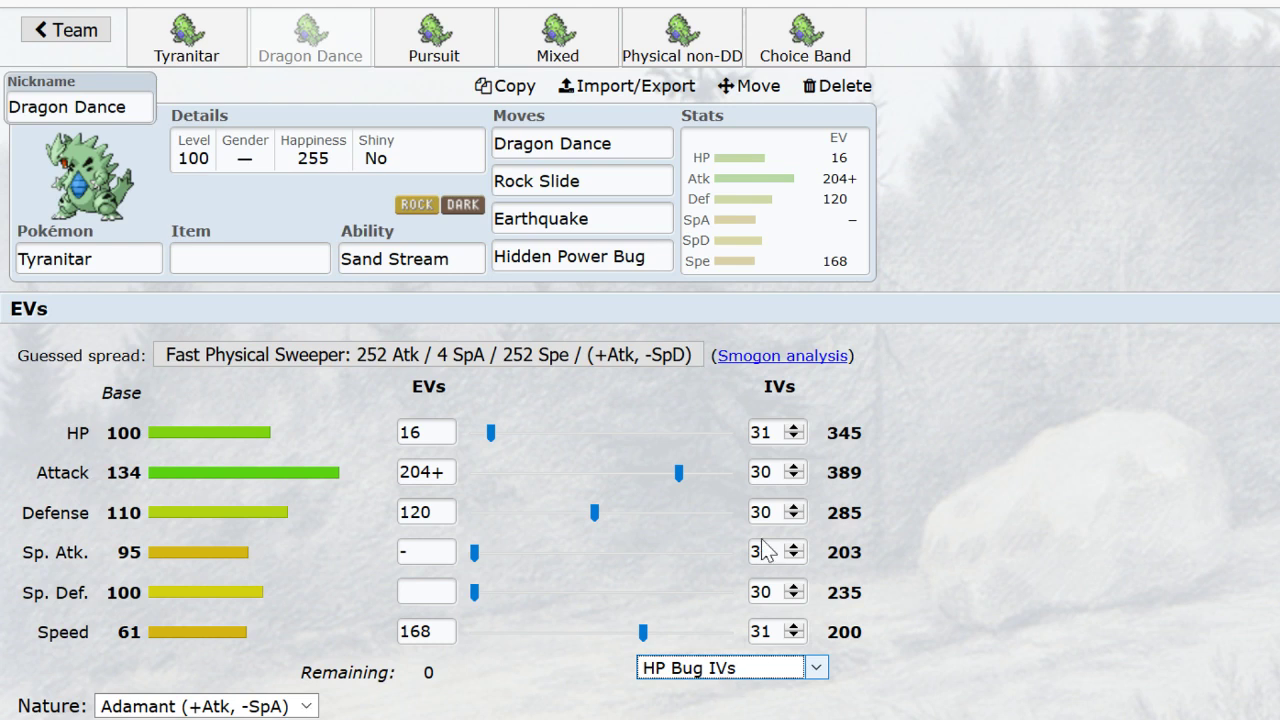
{"action": "left_click", "coordinate": [736, 481]}
{"action": "left_click", "coordinate": [676, 476]}
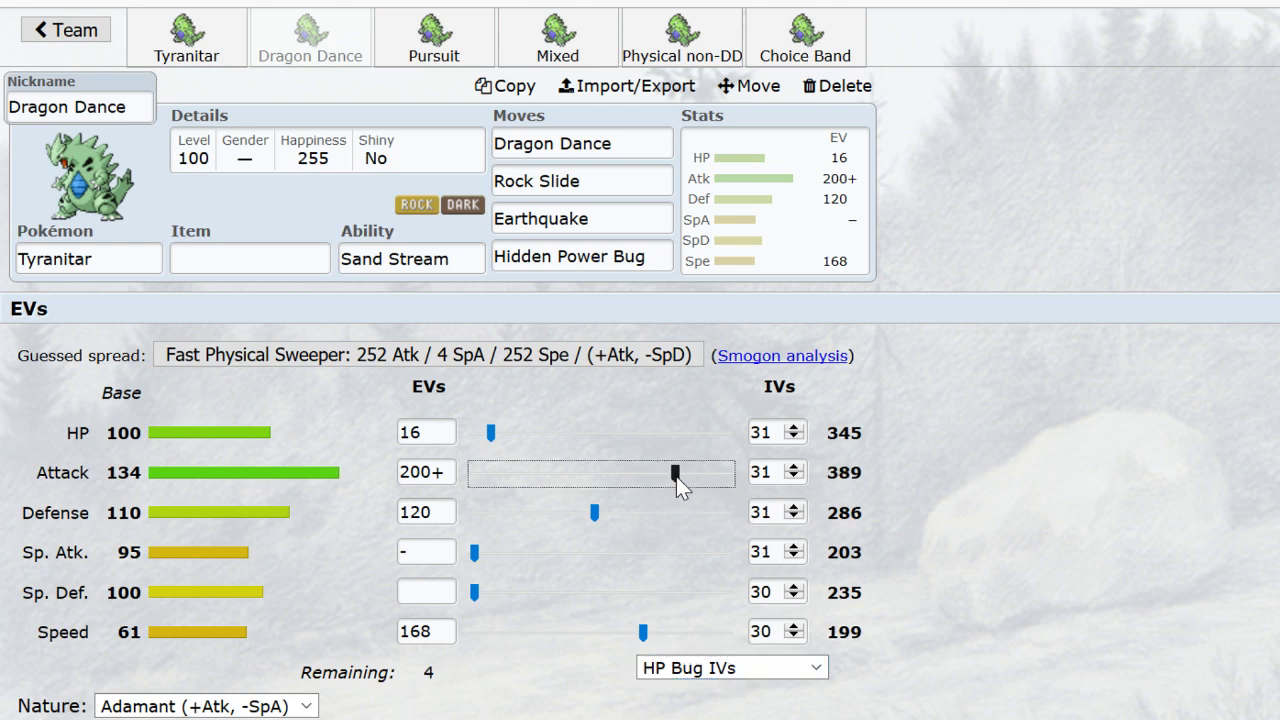
{"action": "left_click", "coordinate": [647, 632]}
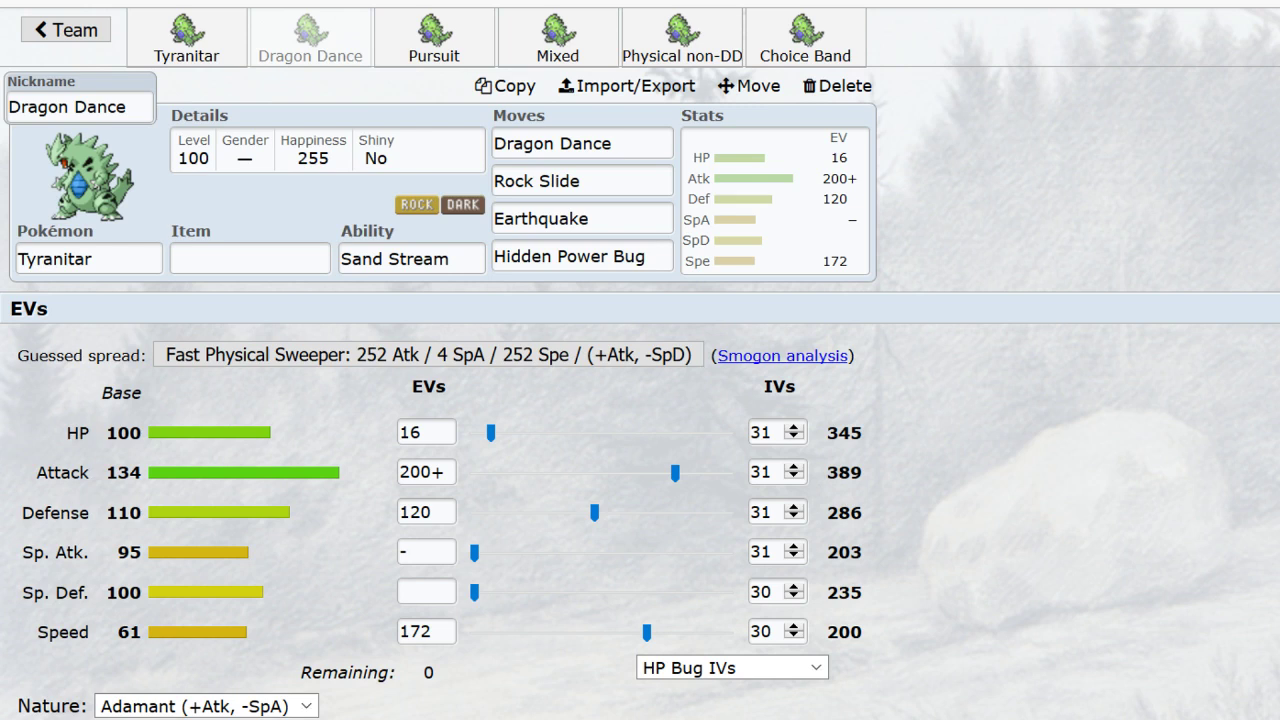
- Remove the HP and Defense EVs and set both Attack and Speed to 252 EVs
{"action": "left_click", "coordinate": [245, 266]}
{"action": "left_click_drag", "start_coordinate": [594, 521], "coordinate": [468, 520]}
{"action": "left_click_drag", "start_coordinate": [478, 440], "coordinate": [466, 438]}
{"action": "left_click_drag", "start_coordinate": [673, 471], "coordinate": [780, 485]}
{"action": "left_click_drag", "start_coordinate": [647, 632], "coordinate": [890, 657]}
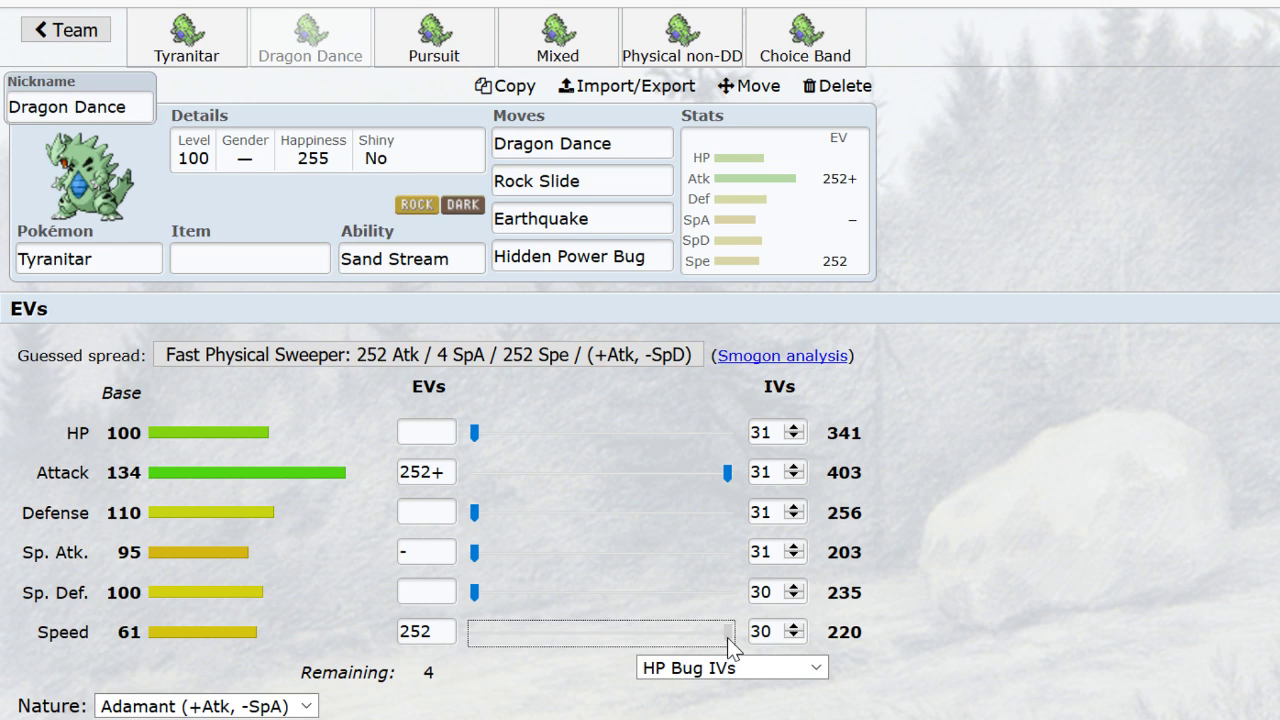
{"action": "left_click_drag", "start_coordinate": [729, 637], "coordinate": [786, 633]}
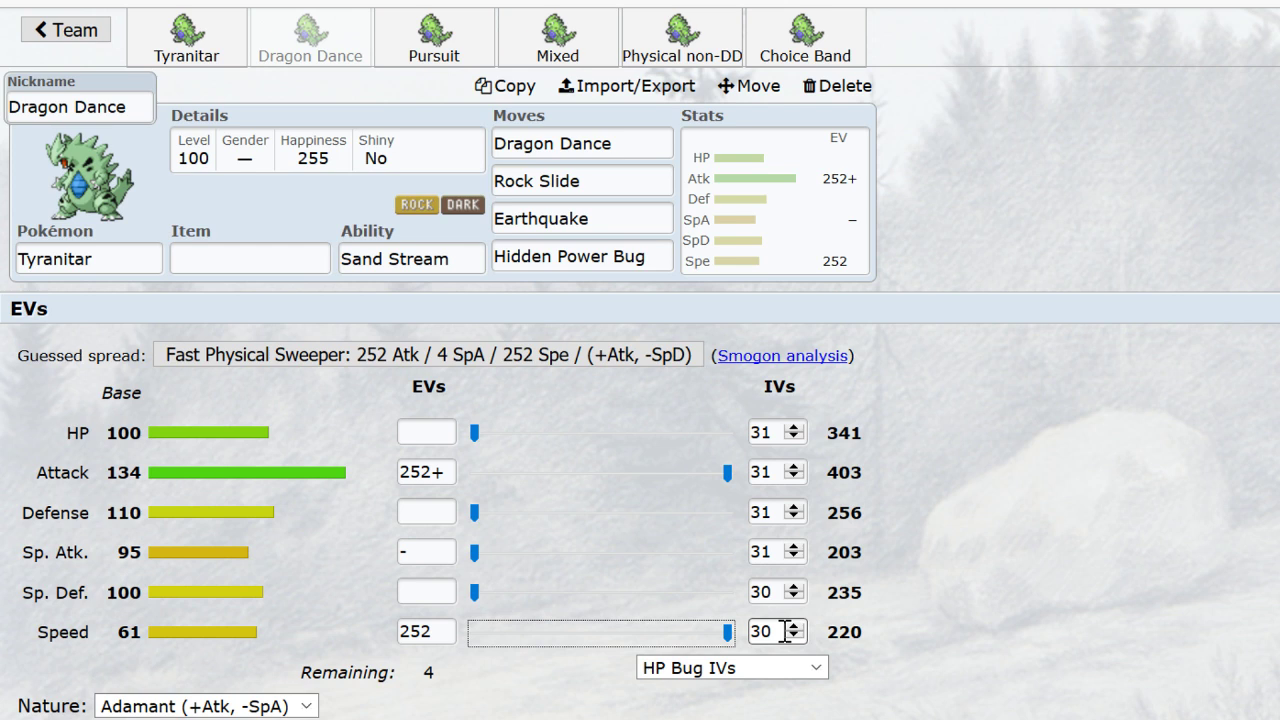
- Choose the Hidden Power Bug IV spread with 30 Attack, 30 Defense, 30 Sp. Def. and 31 Speed, and change the nature to Jolly
{"action": "left_click", "coordinate": [750, 668]}
{"action": "left_click", "coordinate": [779, 607]}
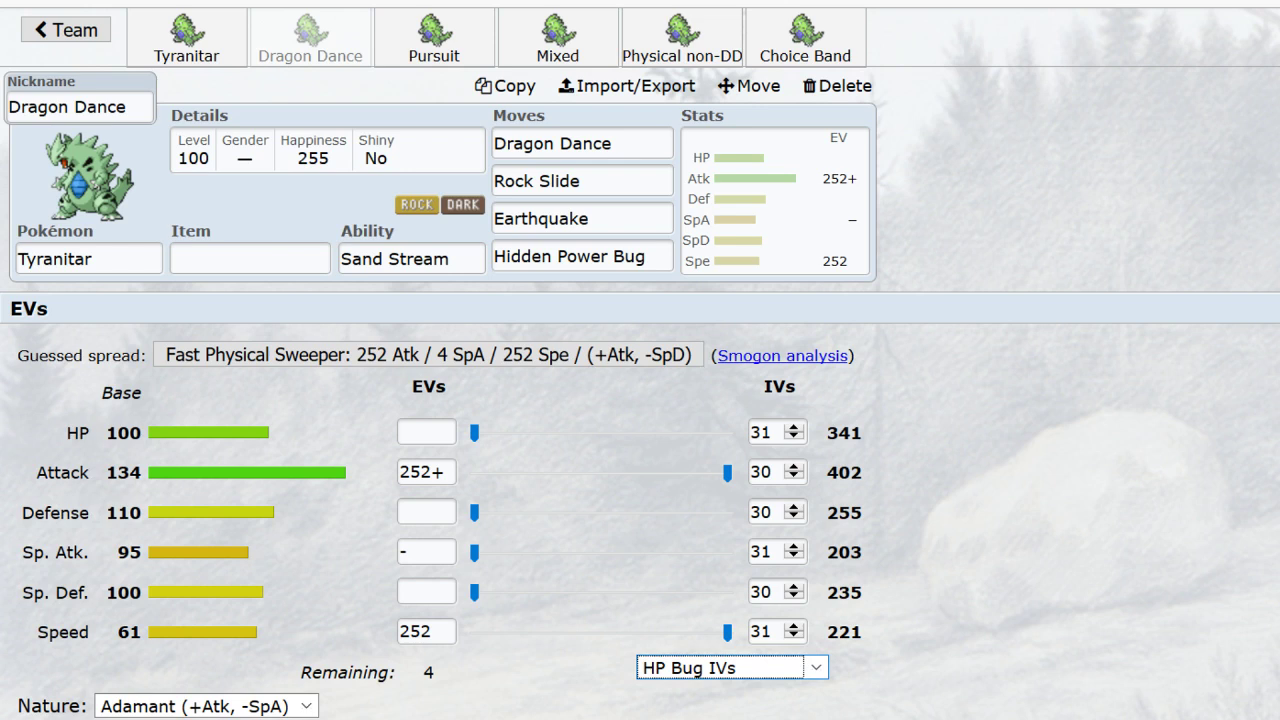
{"action": "left_click", "coordinate": [262, 706]}
{"action": "key", "text": "j"}
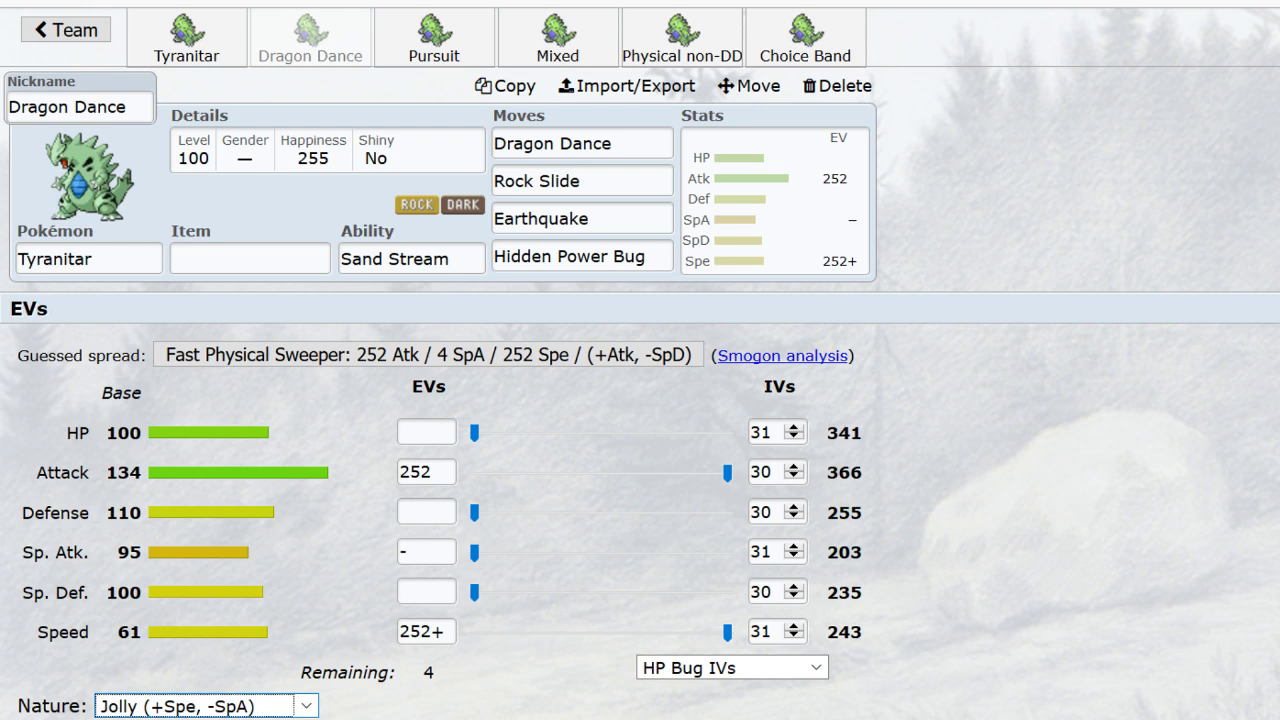
- Try 136 and 184 HP EVs in place of the Attack EVs, and restore Attack to 252 with no HP investment
{"action": "left_click_drag", "start_coordinate": [727, 472], "coordinate": [386, 509]}
{"action": "left_click_drag", "start_coordinate": [474, 432], "coordinate": [612, 445]}
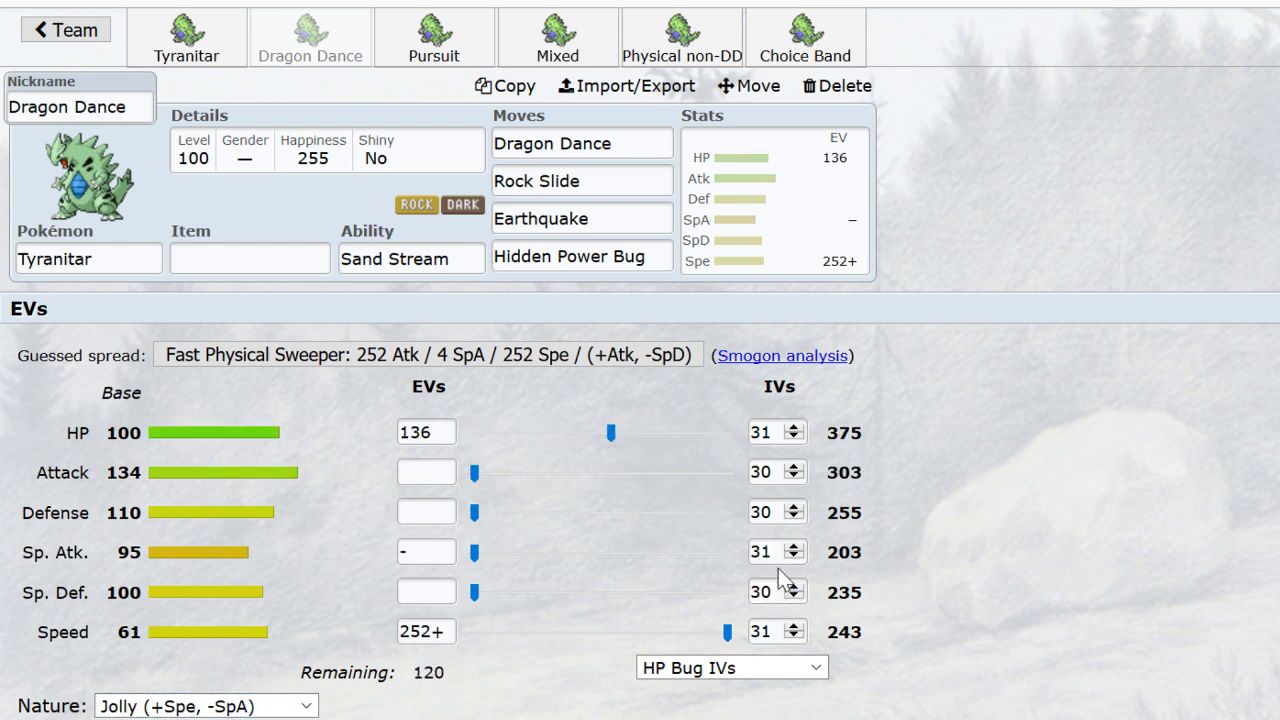
{"action": "left_click_drag", "start_coordinate": [611, 430], "coordinate": [660, 432]}
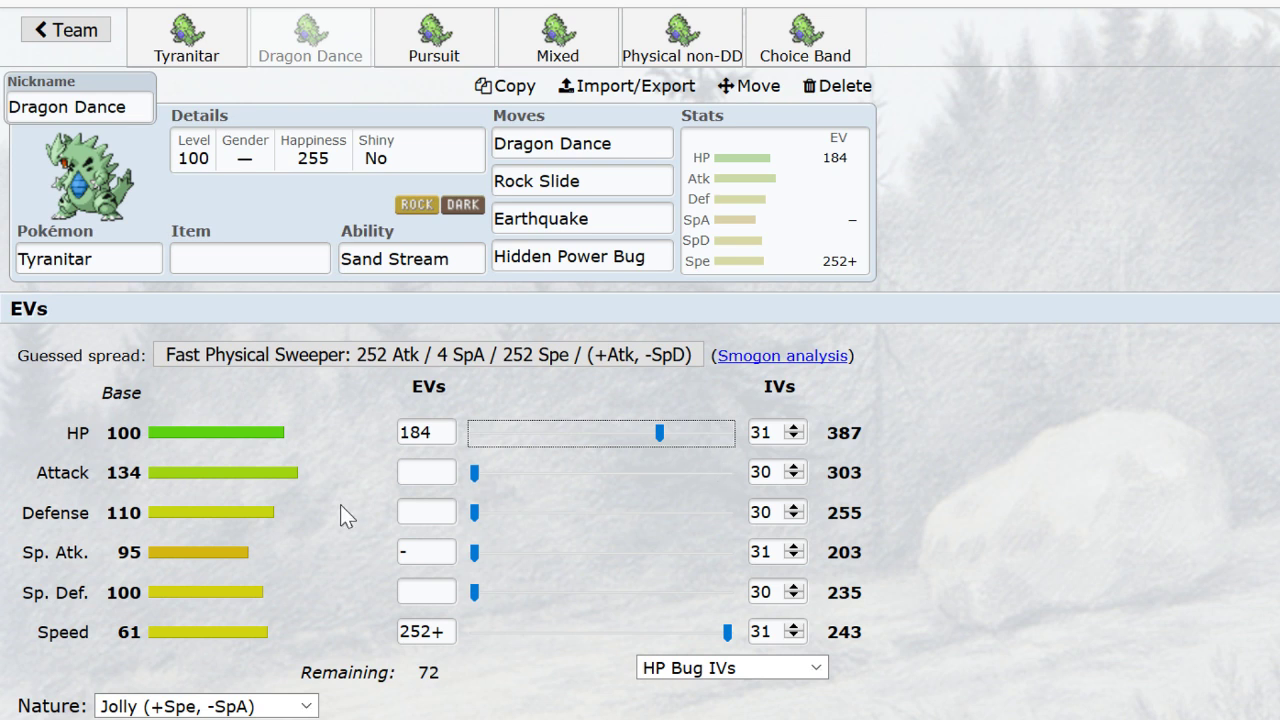
{"action": "left_click_drag", "start_coordinate": [659, 432], "coordinate": [861, 486]}
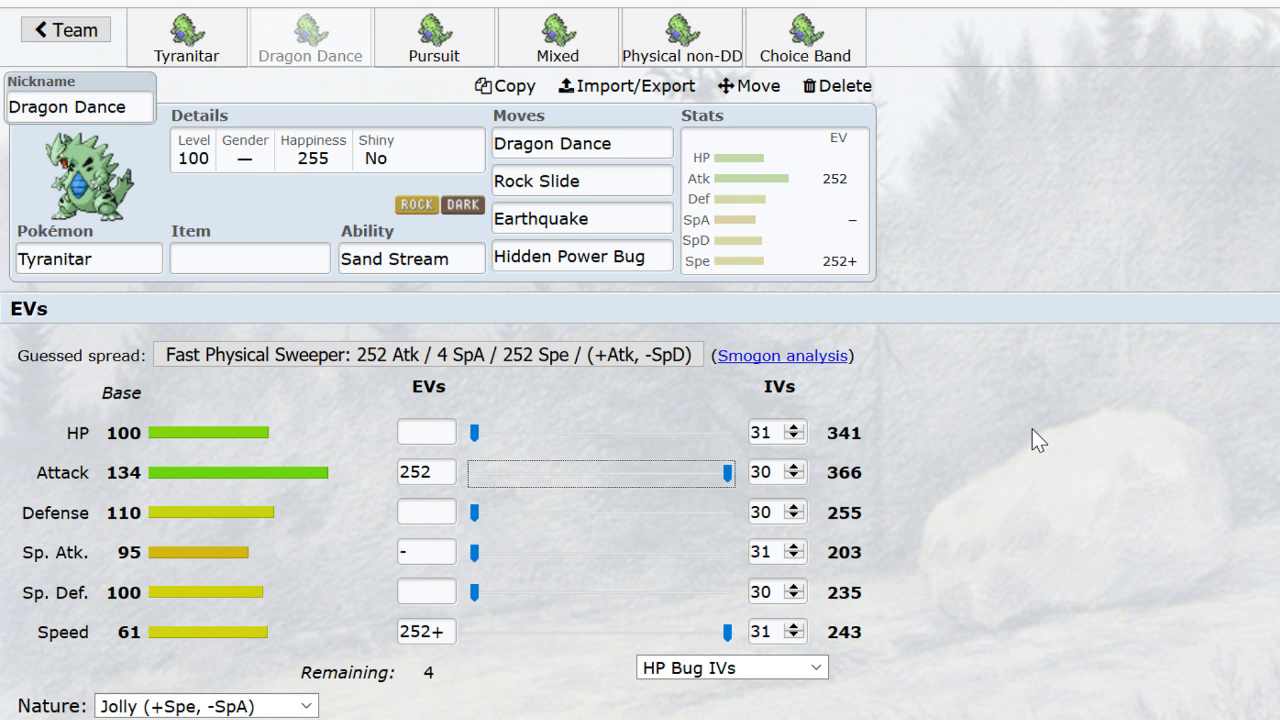
- Look through Tyranitar's available moves for the fourth slot of the Dragon Dance set, including the usually useless moves
{"action": "left_click", "coordinate": [623, 257]}
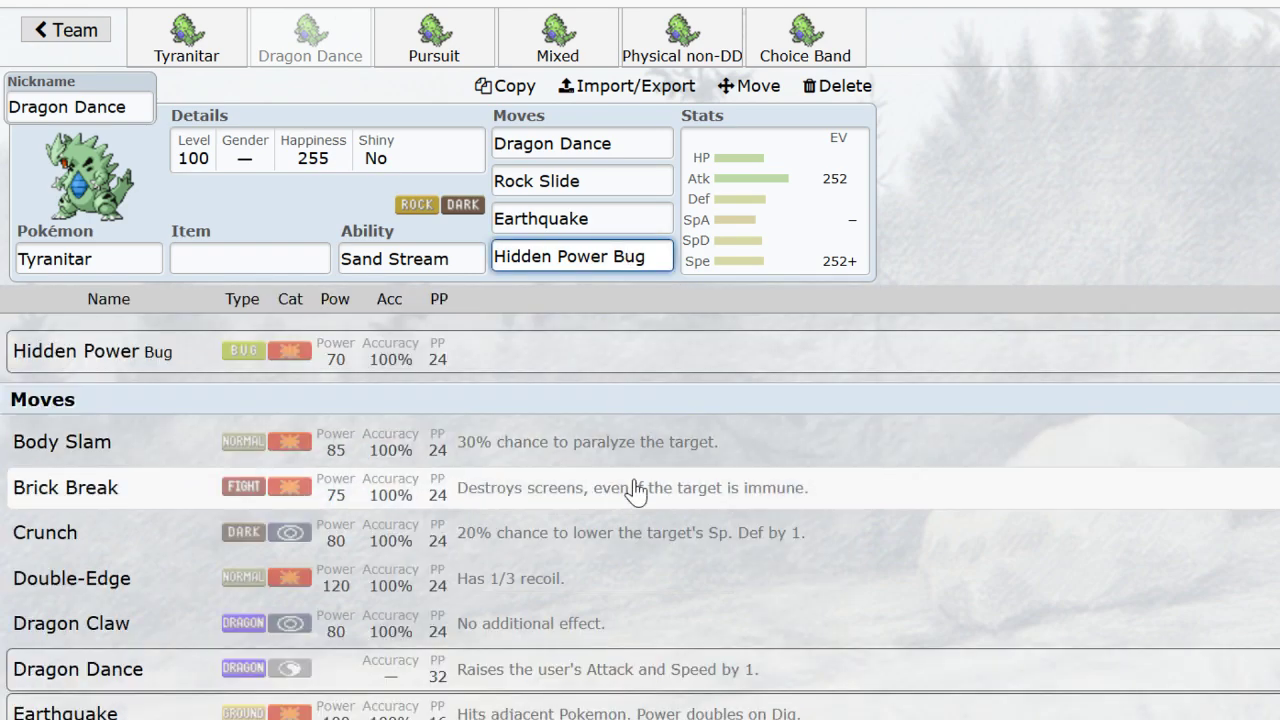
{"action": "scroll", "coordinate": [634, 490], "scroll_direction": "down", "scroll_amount": 3}
{"action": "scroll", "coordinate": [634, 490], "scroll_direction": "down", "scroll_amount": 3}
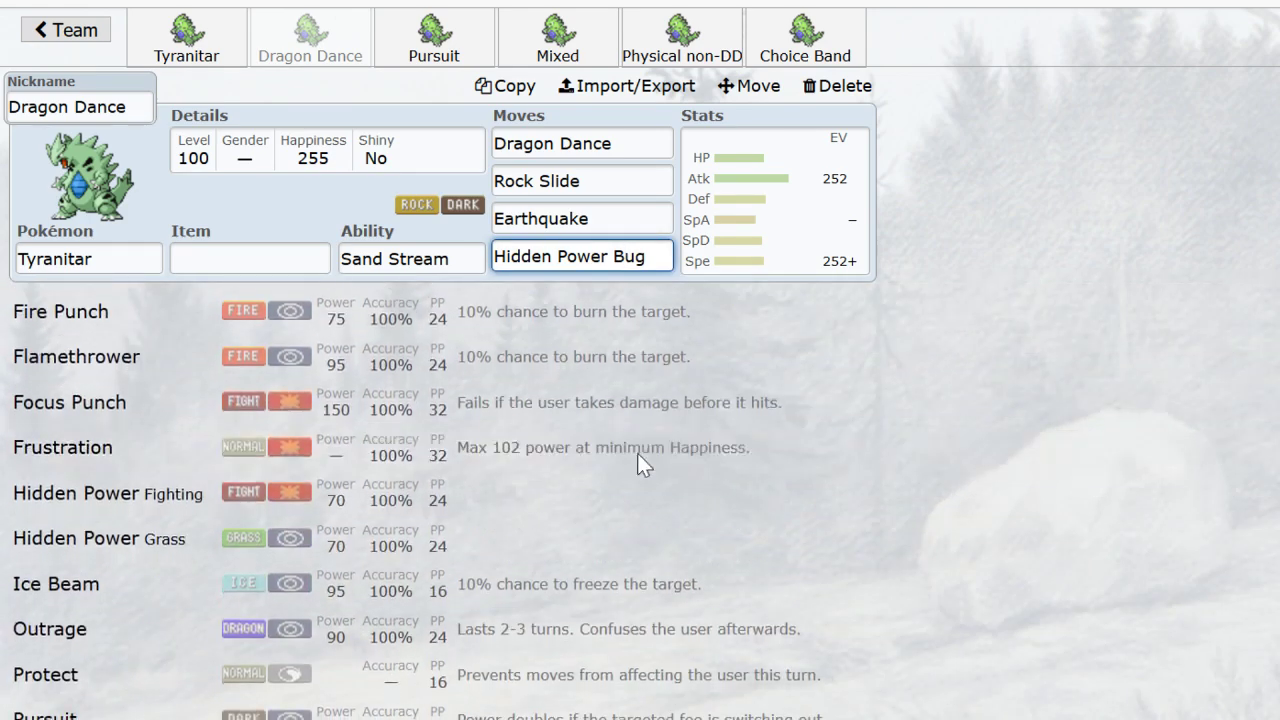
{"action": "scroll", "coordinate": [640, 440], "scroll_direction": "down", "scroll_amount": 1}
{"action": "scroll", "coordinate": [645, 415], "scroll_direction": "down", "scroll_amount": 2}
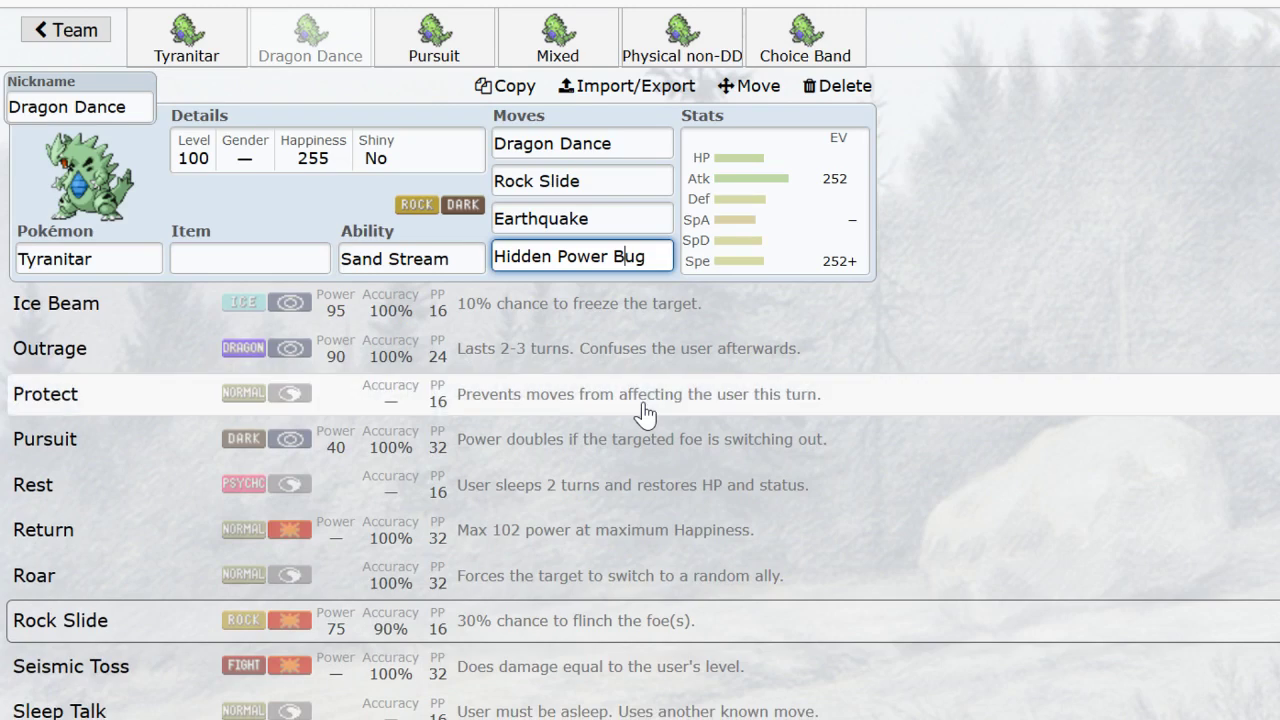
{"action": "scroll", "coordinate": [645, 415], "scroll_direction": "down", "scroll_amount": 2}
{"action": "scroll", "coordinate": [645, 413], "scroll_direction": "down", "scroll_amount": 2}
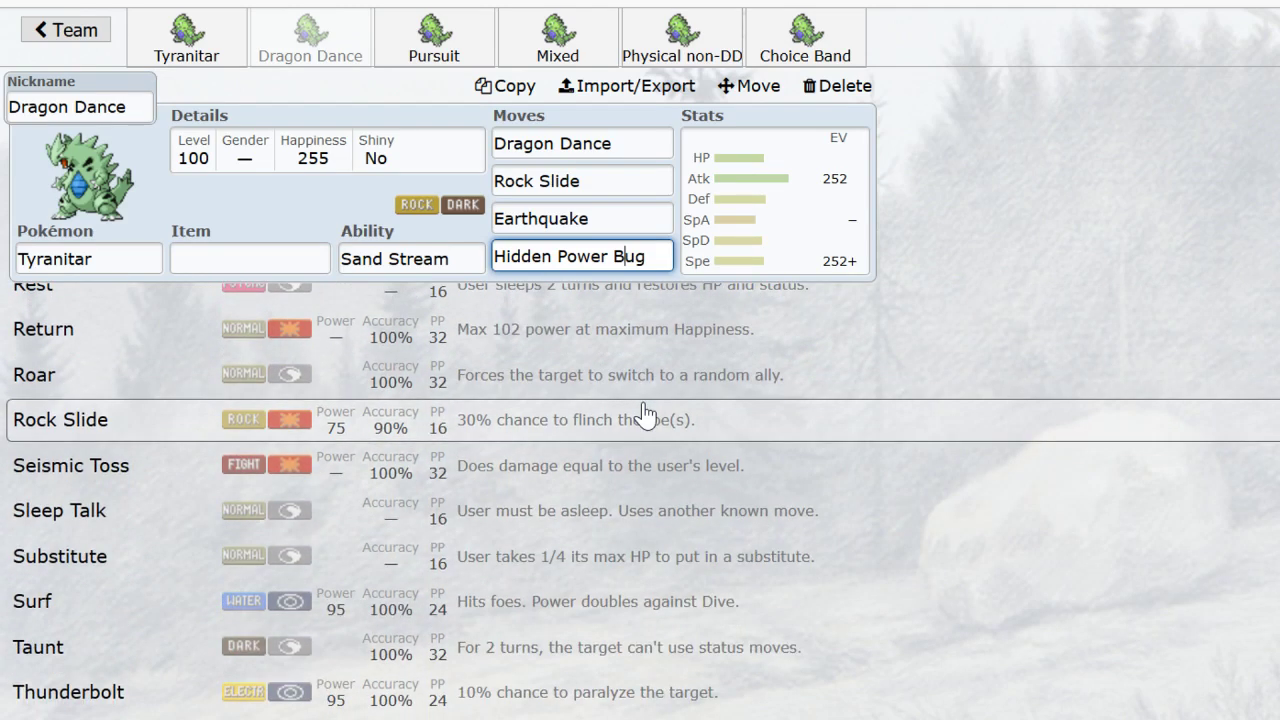
{"action": "scroll", "coordinate": [645, 413], "scroll_direction": "down", "scroll_amount": 5}
{"action": "scroll", "coordinate": [645, 413], "scroll_direction": "down", "scroll_amount": 3}
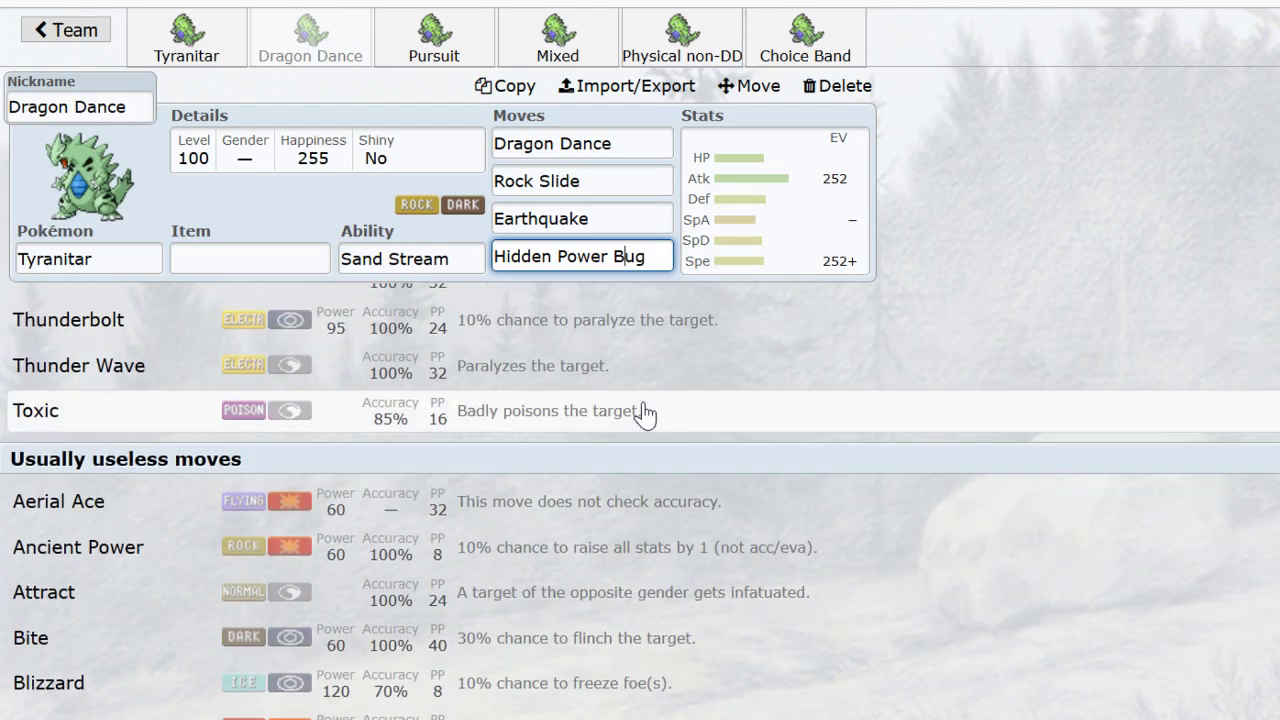
{"action": "scroll", "coordinate": [645, 413], "scroll_direction": "down", "scroll_amount": 3}
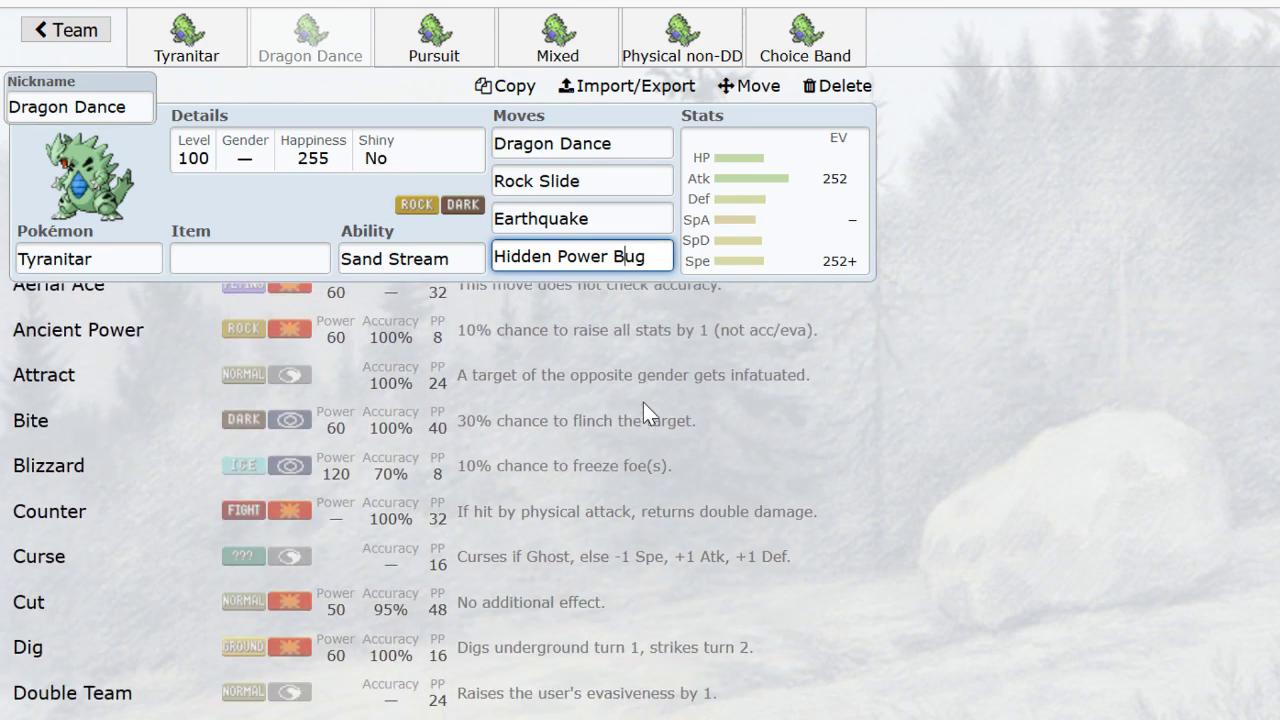
{"action": "scroll", "coordinate": [645, 413], "scroll_direction": "down", "scroll_amount": 5}
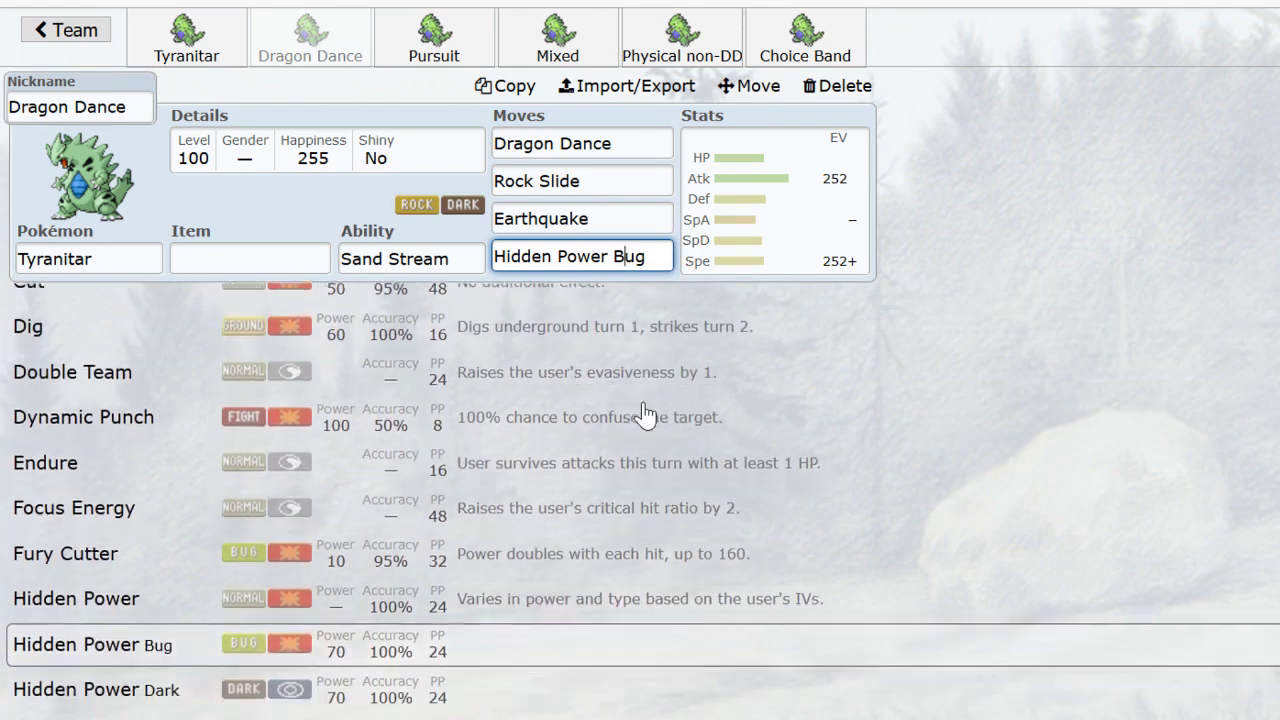
{"action": "scroll", "coordinate": [645, 413], "scroll_direction": "down", "scroll_amount": 7}
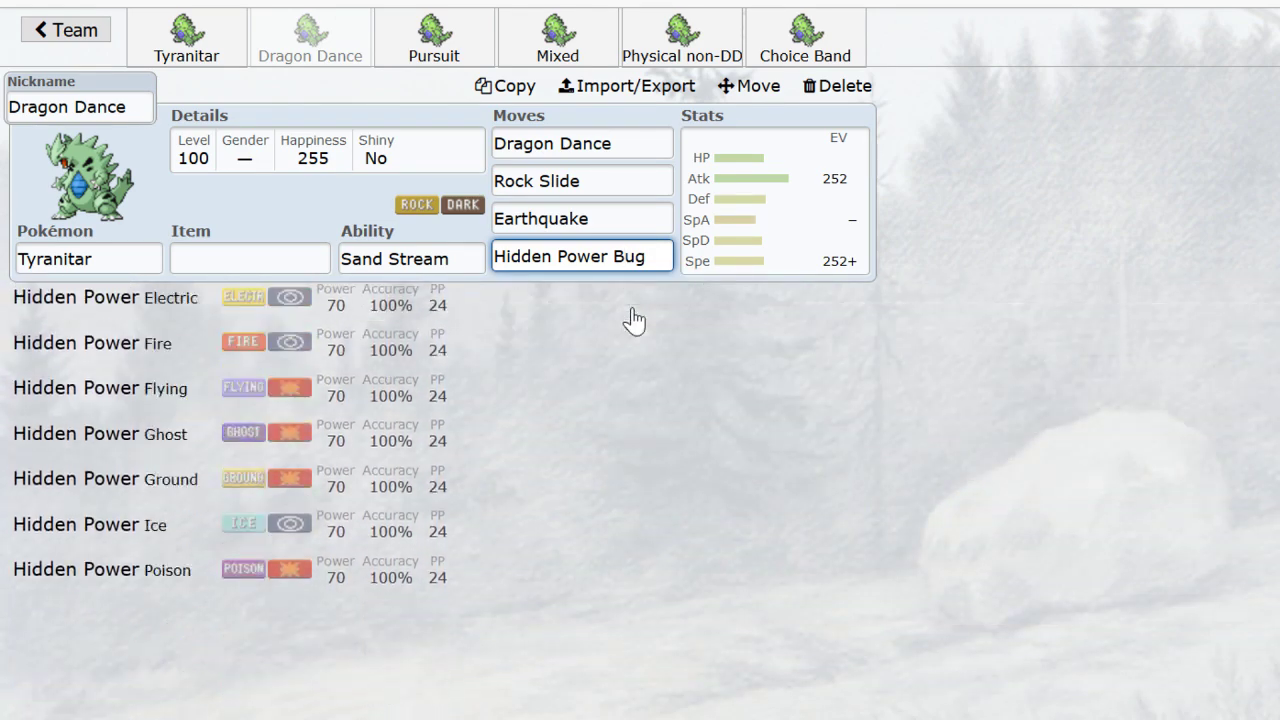
{"action": "scroll", "coordinate": [641, 421], "scroll_direction": "down", "scroll_amount": 5}
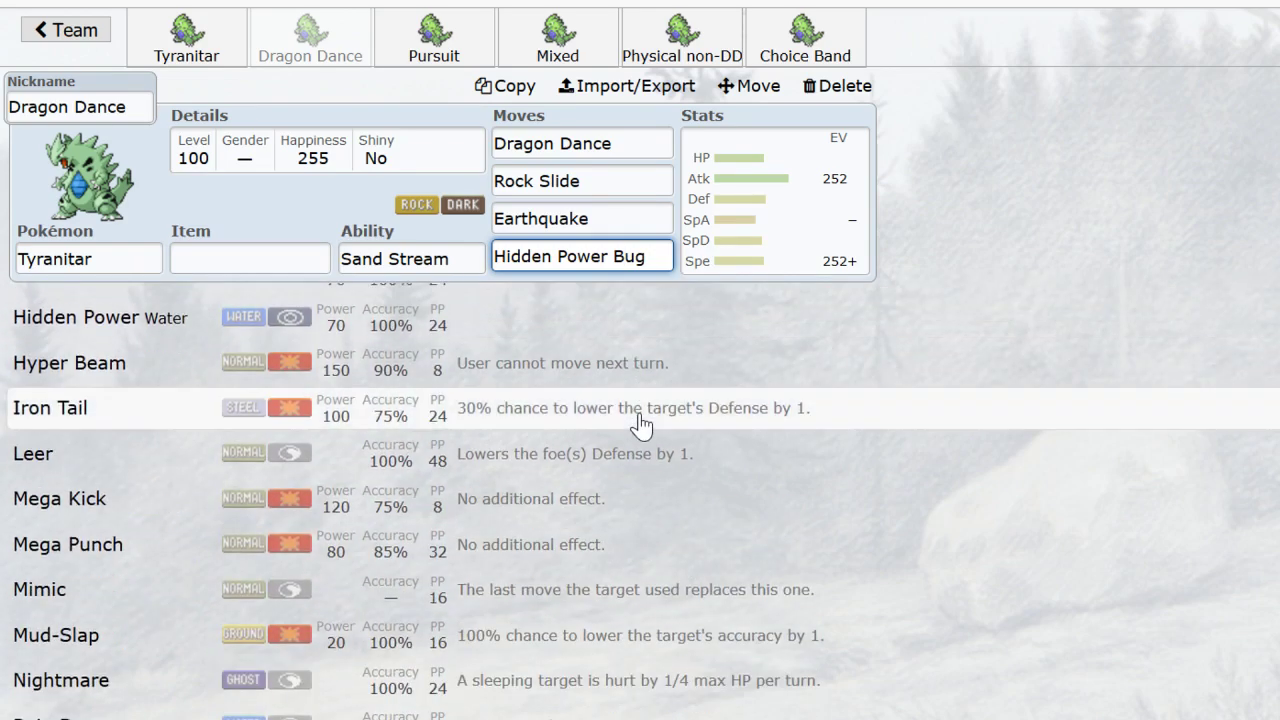
{"action": "scroll", "coordinate": [641, 427], "scroll_direction": "down", "scroll_amount": 6}
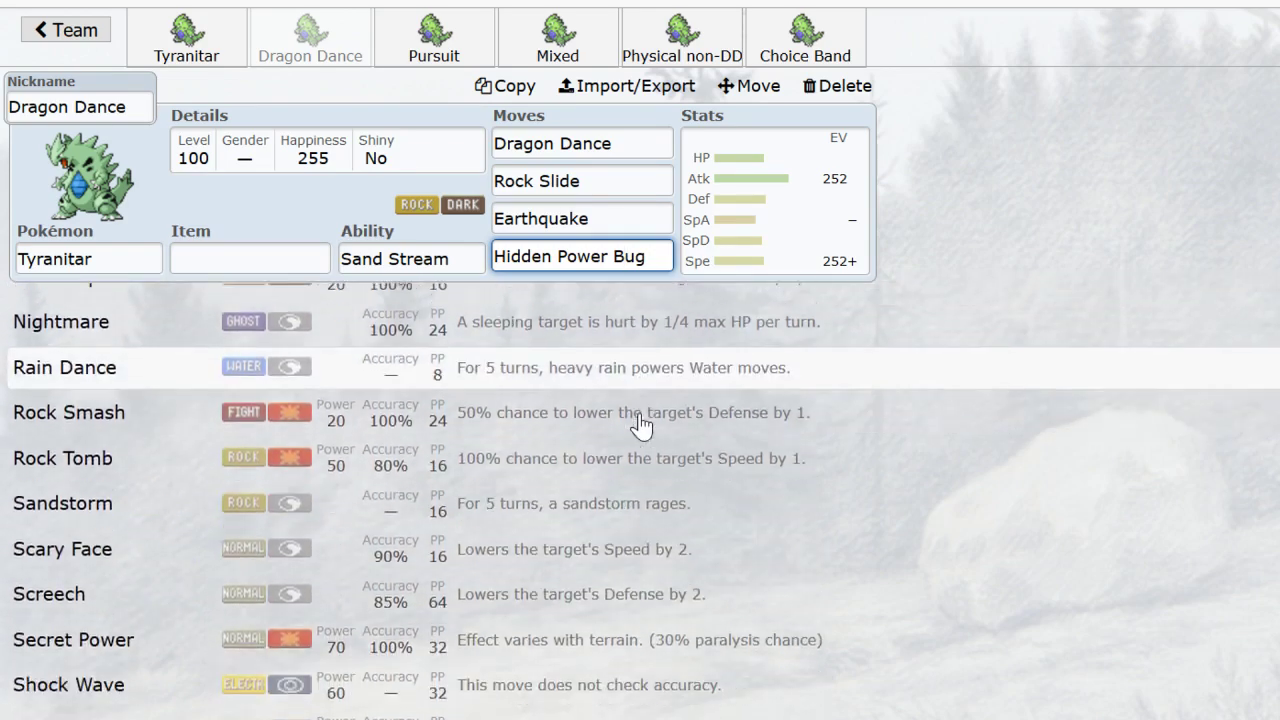
{"action": "scroll", "coordinate": [641, 427], "scroll_direction": "down", "scroll_amount": 3}
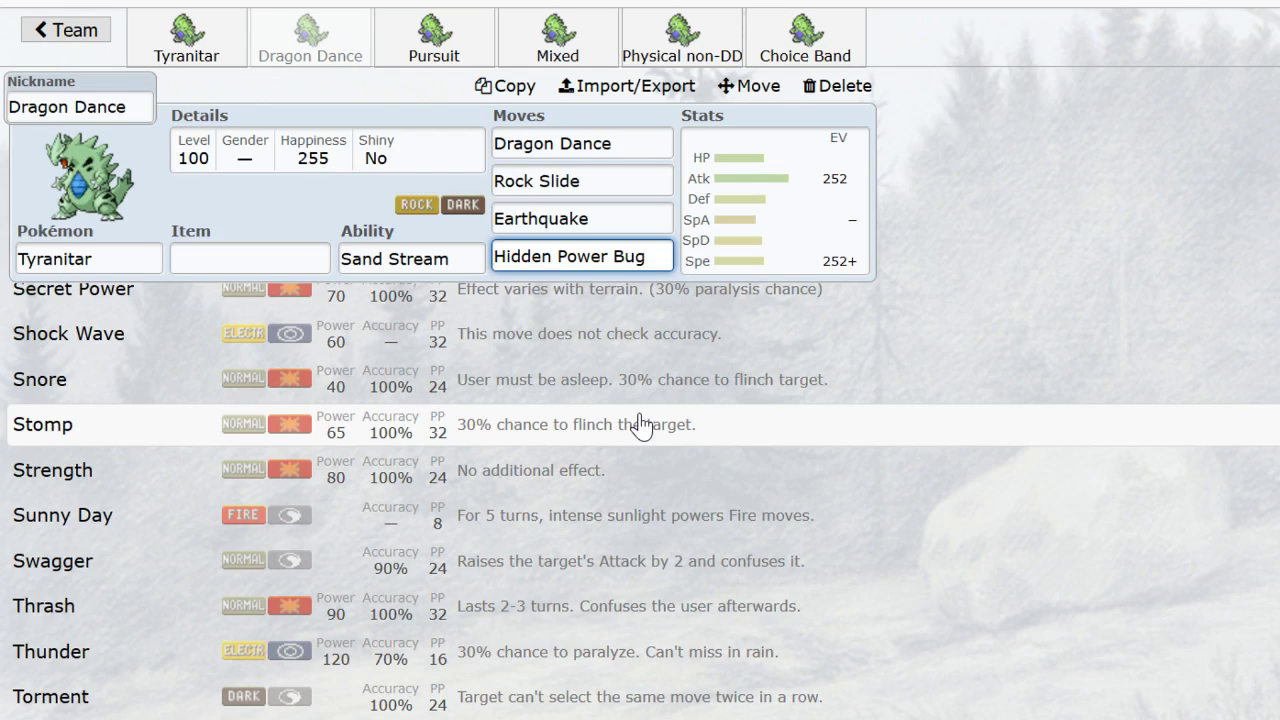
- Switch to the Pursuit Tyranitar set and open its held item choices
{"action": "left_click", "coordinate": [403, 40]}
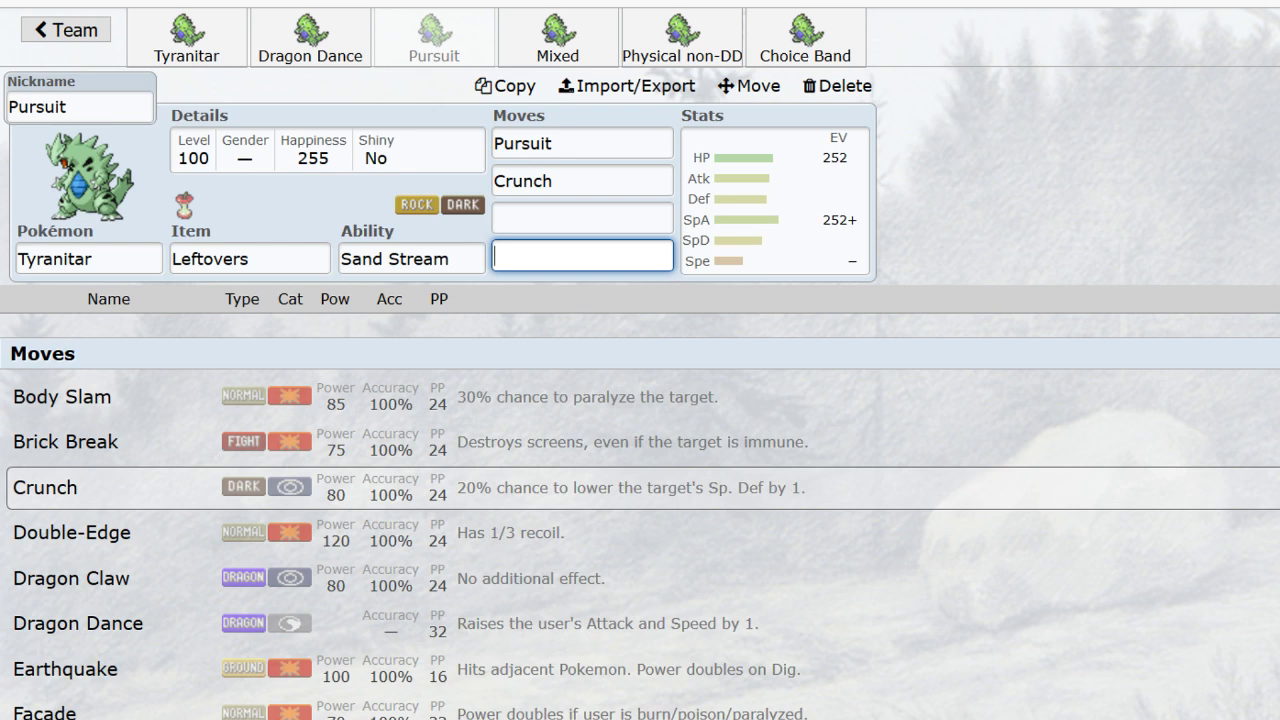
{"action": "left_click", "coordinate": [276, 256]}
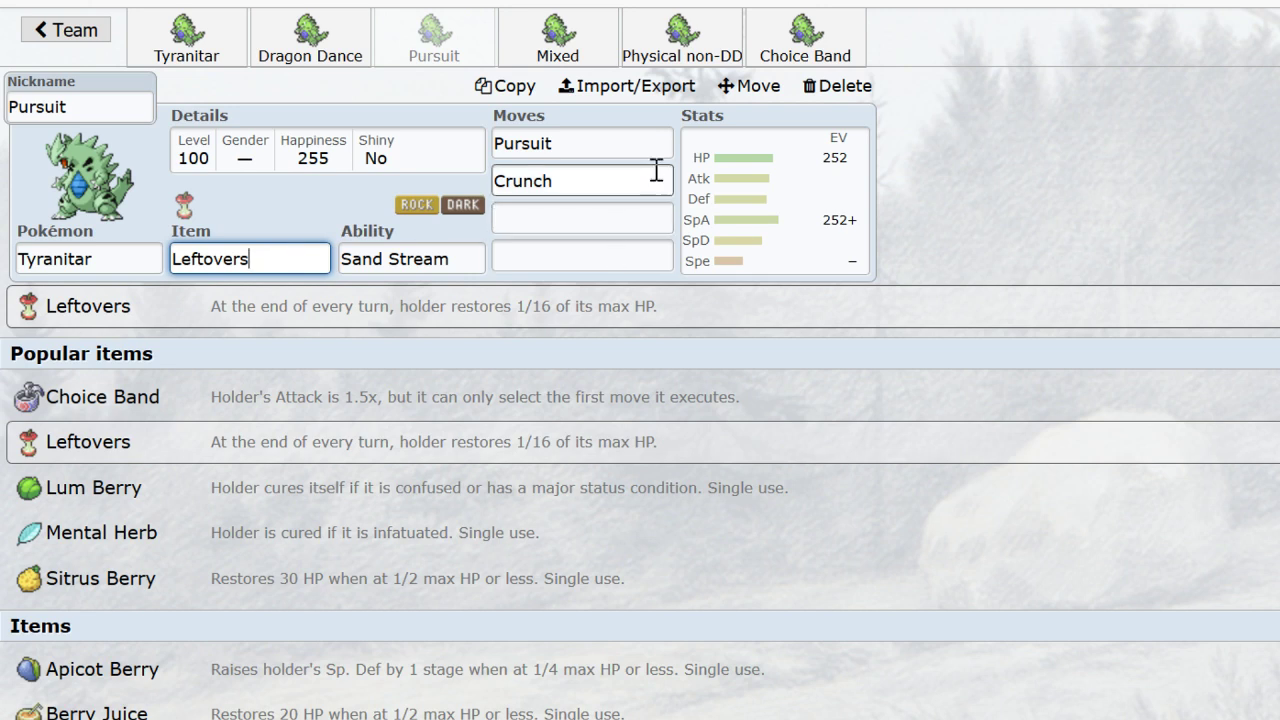
- Try Fire Blast, Hidden Power Grass and Ice Beam in turn as the Pursuit set's third move
{"action": "left_click", "coordinate": [623, 148]}
{"action": "left_click", "coordinate": [591, 175]}
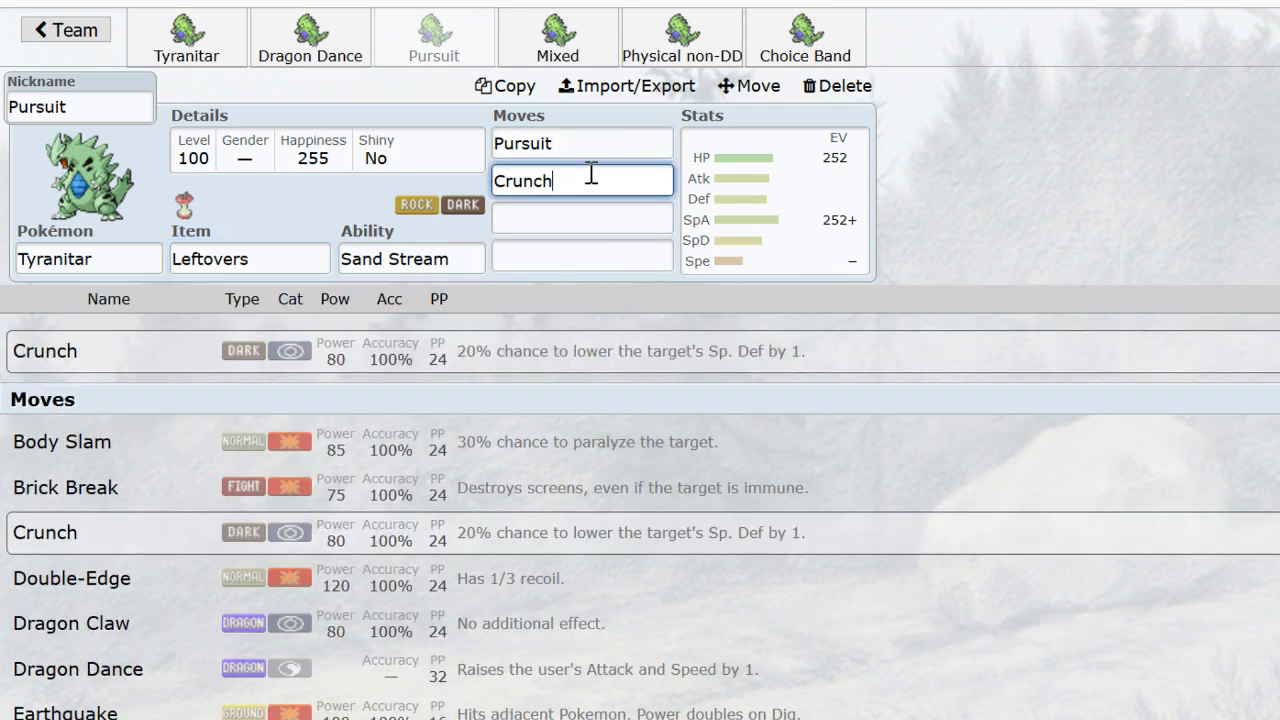
{"action": "left_click", "coordinate": [591, 221]}
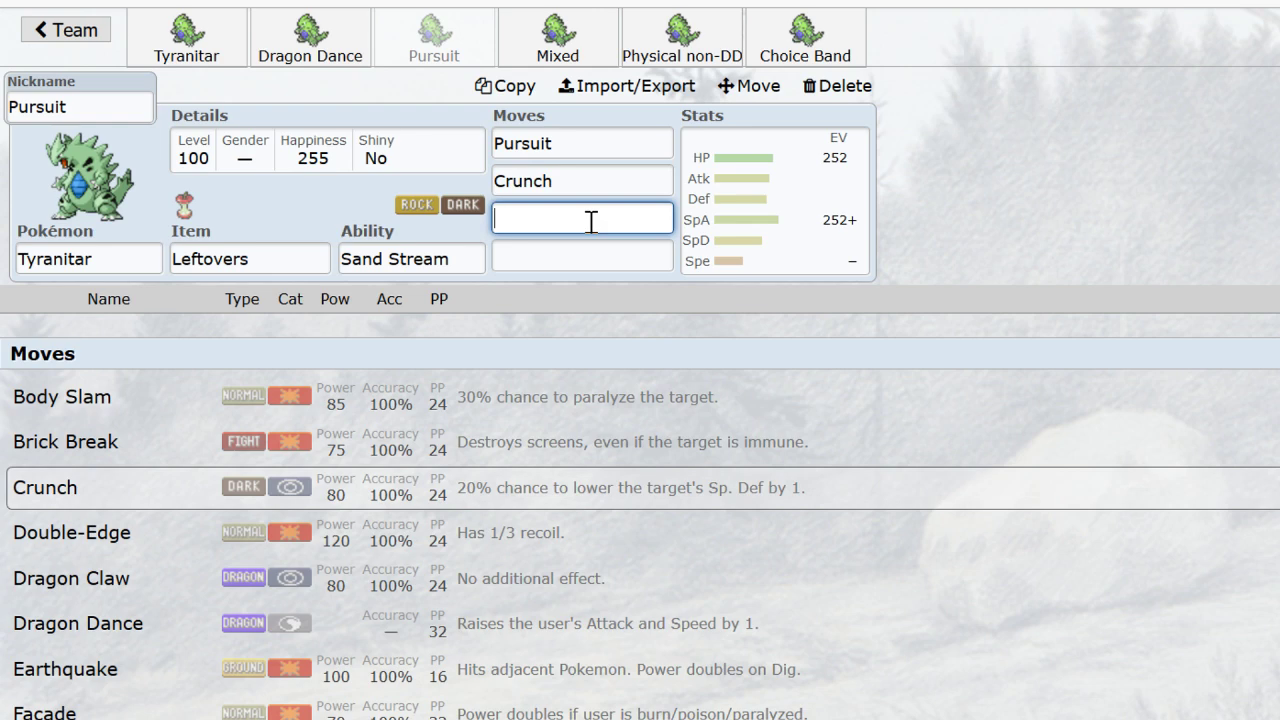
{"action": "type", "text": "fireblast"}
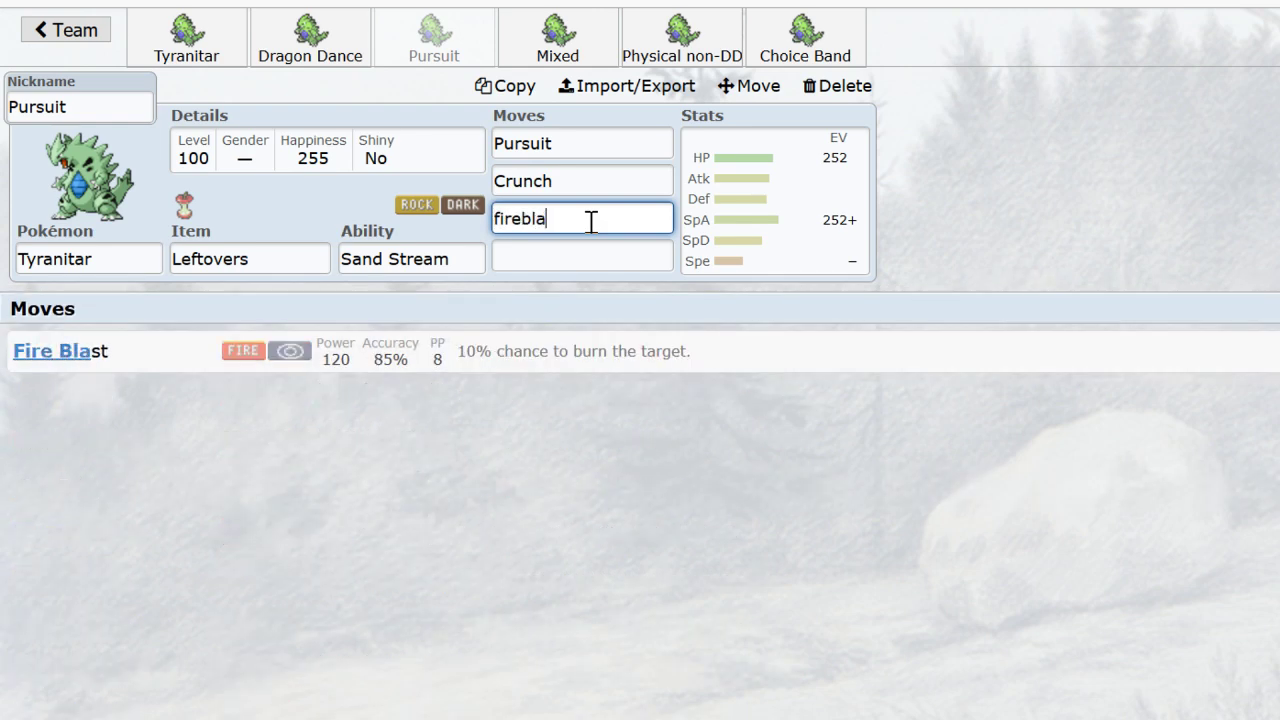
{"action": "key", "text": "Return"}
{"action": "left_click", "coordinate": [591, 221]}
{"action": "type", "text": "hidd"}
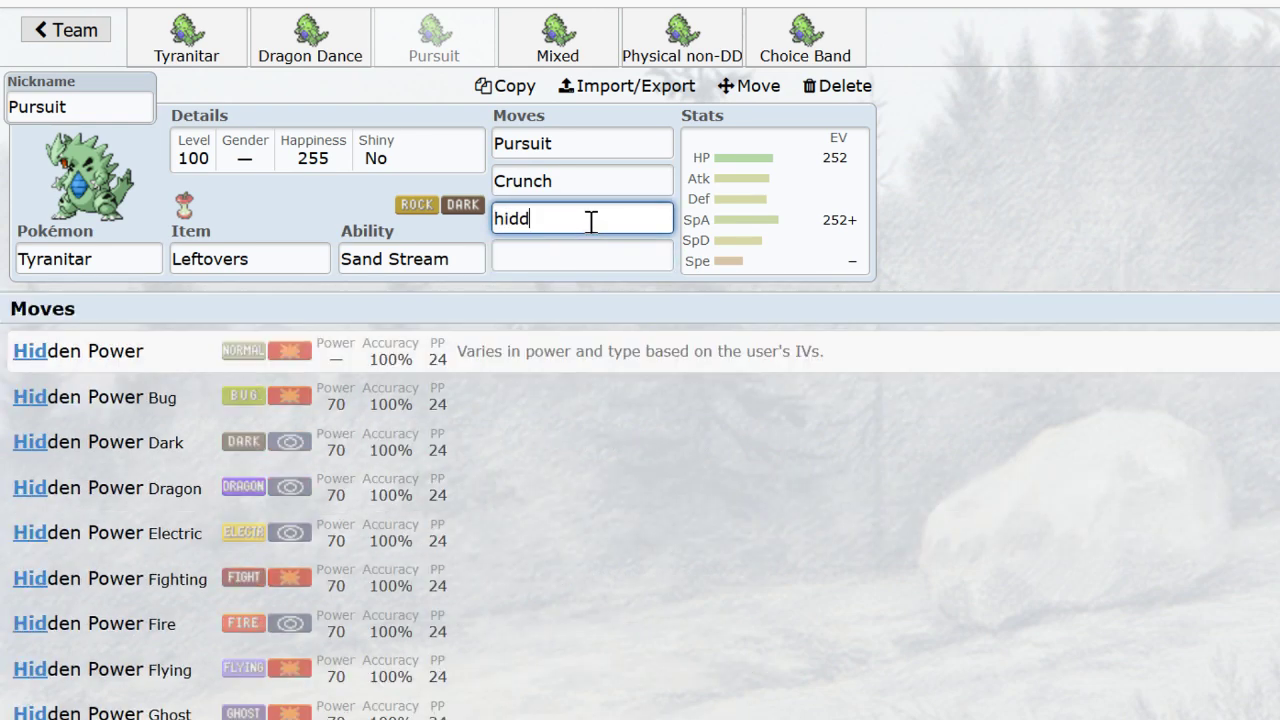
{"action": "type", "text": "enpowergrass"}
{"action": "key", "text": "Return"}
{"action": "type", "text": "i"}
{"action": "left_click", "coordinate": [591, 221]}
{"action": "type", "text": "icebeam"}
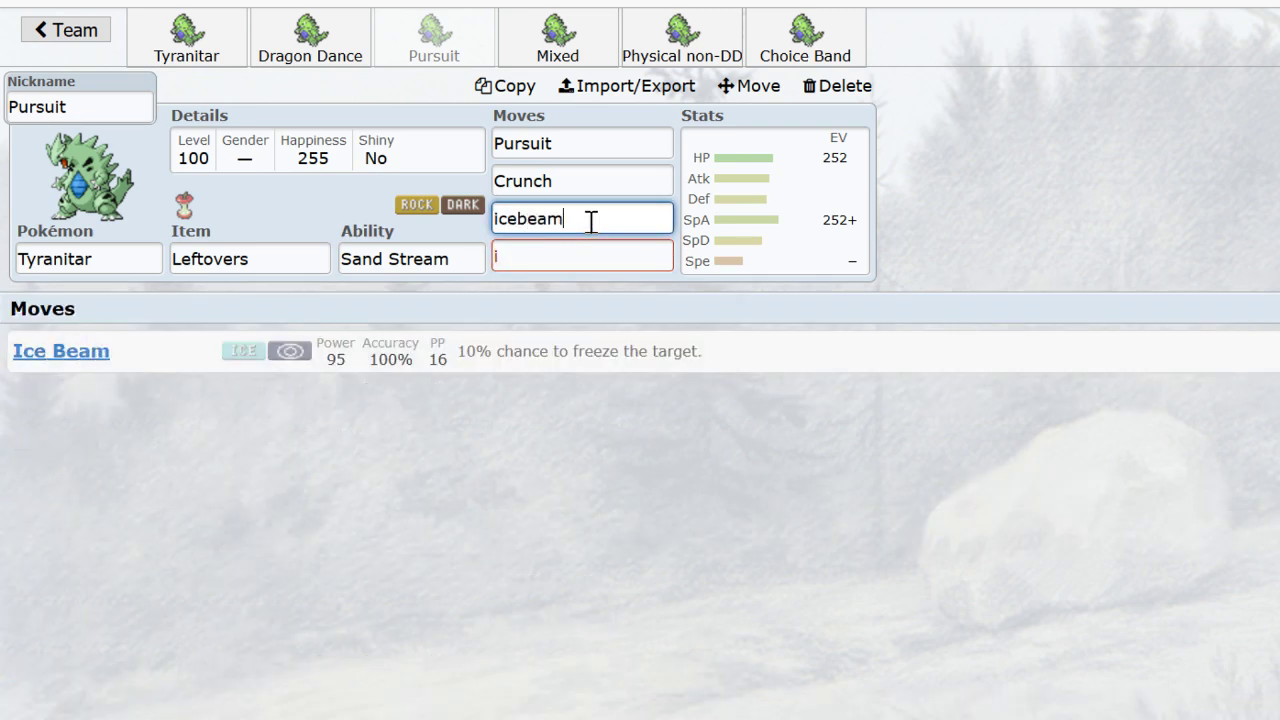
{"action": "key", "text": "Return"}
- Set Roar as the third move of the Pursuit set and leave the fourth slot empty
{"action": "left_click", "coordinate": [646, 180]}
{"action": "left_click", "coordinate": [610, 217]}
{"action": "type", "text": "roar"}
{"action": "key", "text": "Return"}
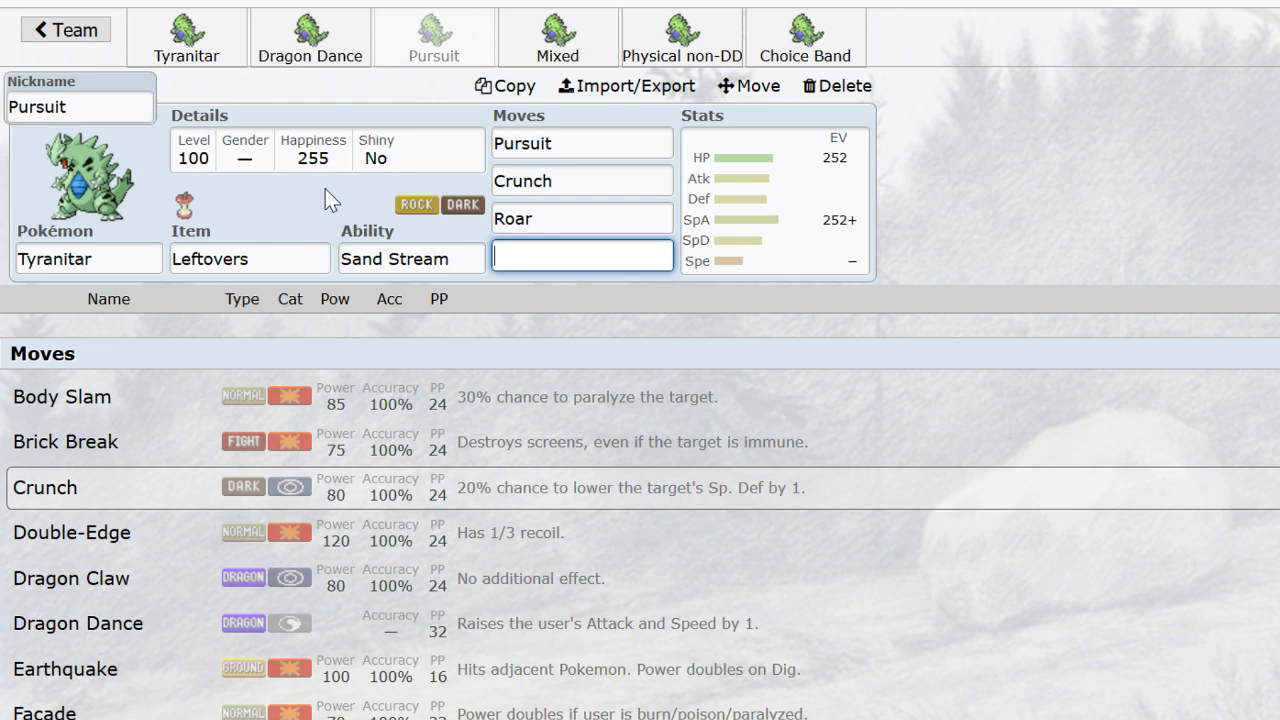
- Try Earthquake as the Pursuit set's fourth move, and clear the slot again
{"action": "left_click", "coordinate": [758, 216]}
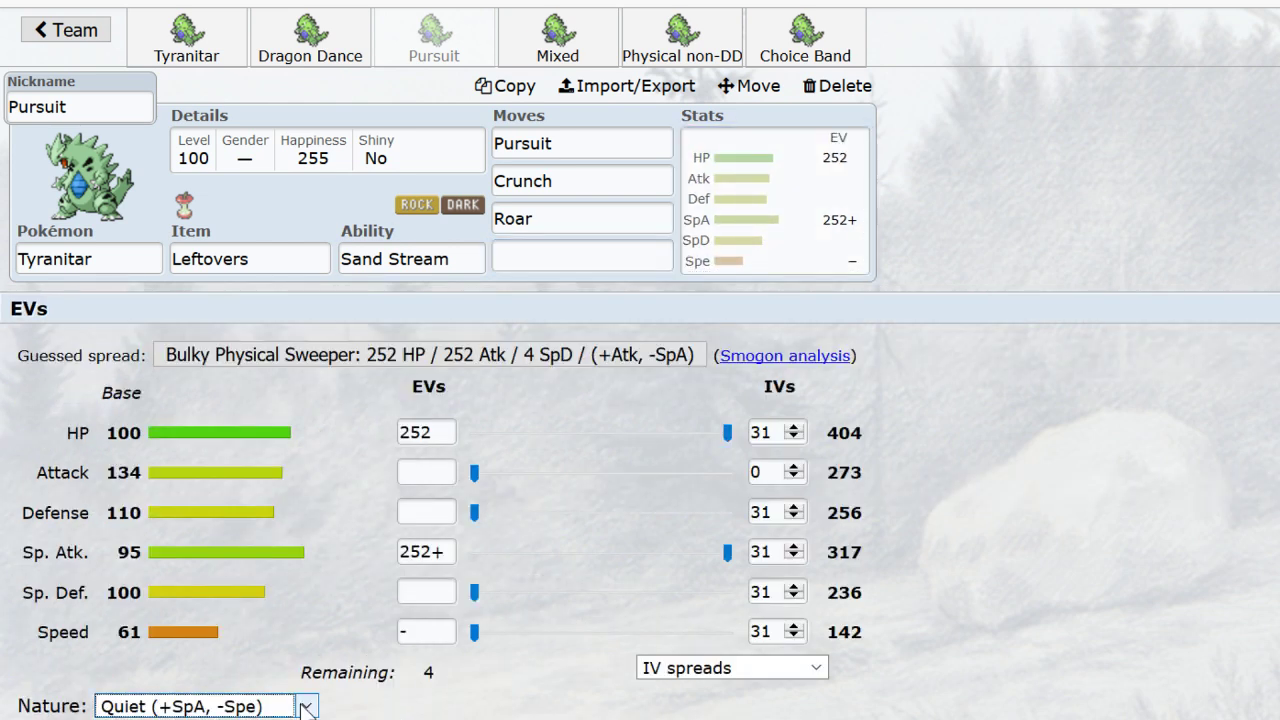
{"action": "left_click", "coordinate": [590, 251]}
{"action": "type", "text": "earthquake"}
{"action": "key", "text": "Return"}
{"action": "left_click", "coordinate": [591, 250]}
{"action": "key", "text": "ctrl+a"}
{"action": "key", "text": "BackSpace"}
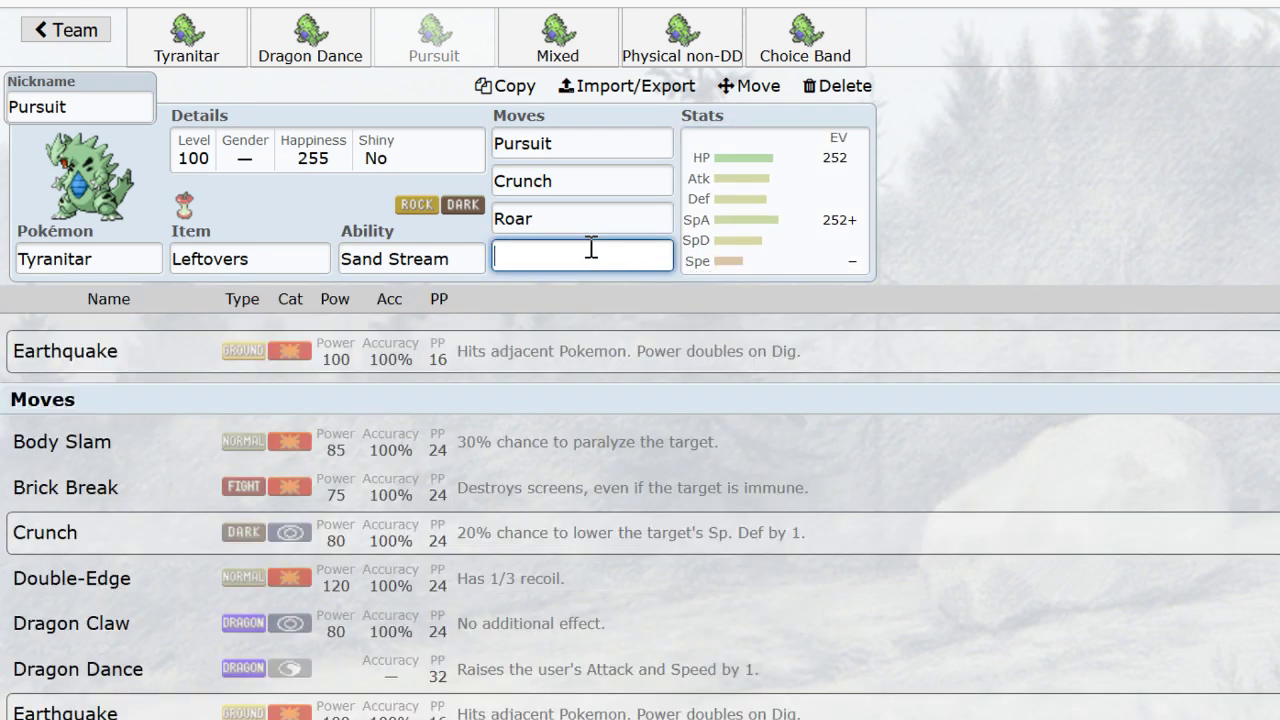
- Change the Pursuit set's nature to Modest (+SpA, -Atk)
{"action": "left_click", "coordinate": [769, 214]}
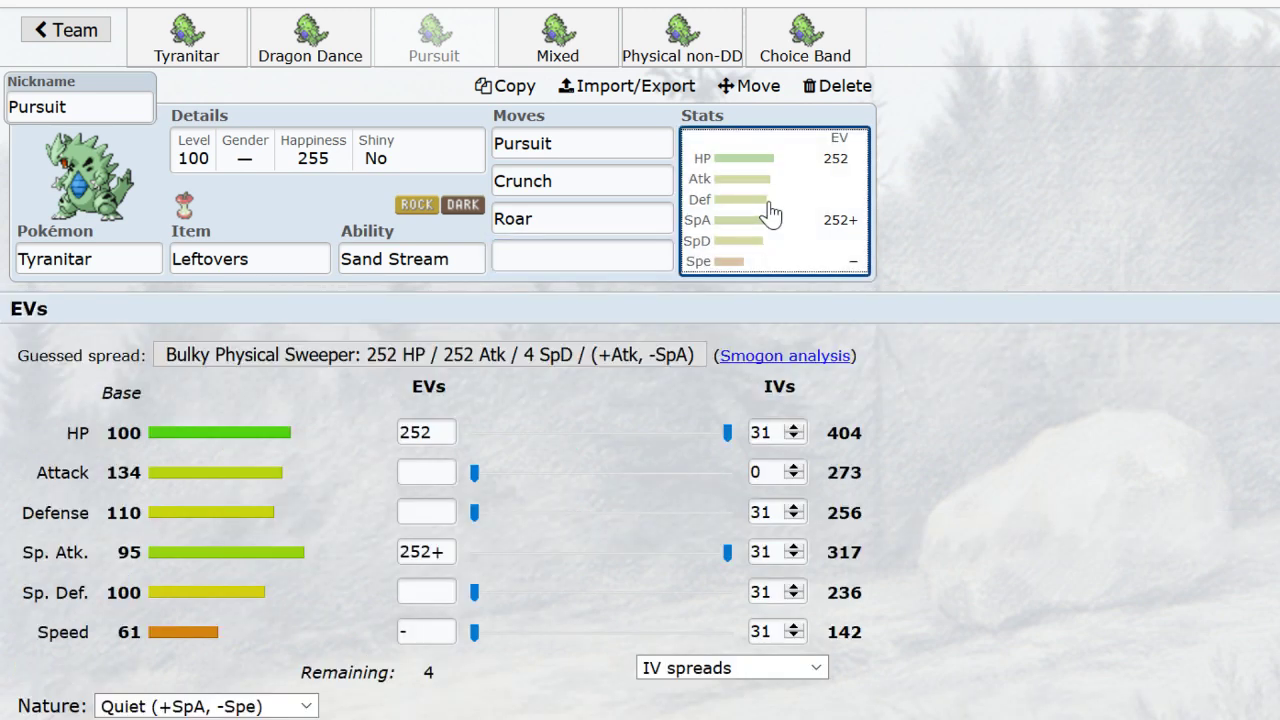
{"action": "left_click", "coordinate": [283, 706]}
{"action": "type", "text": "mo"}
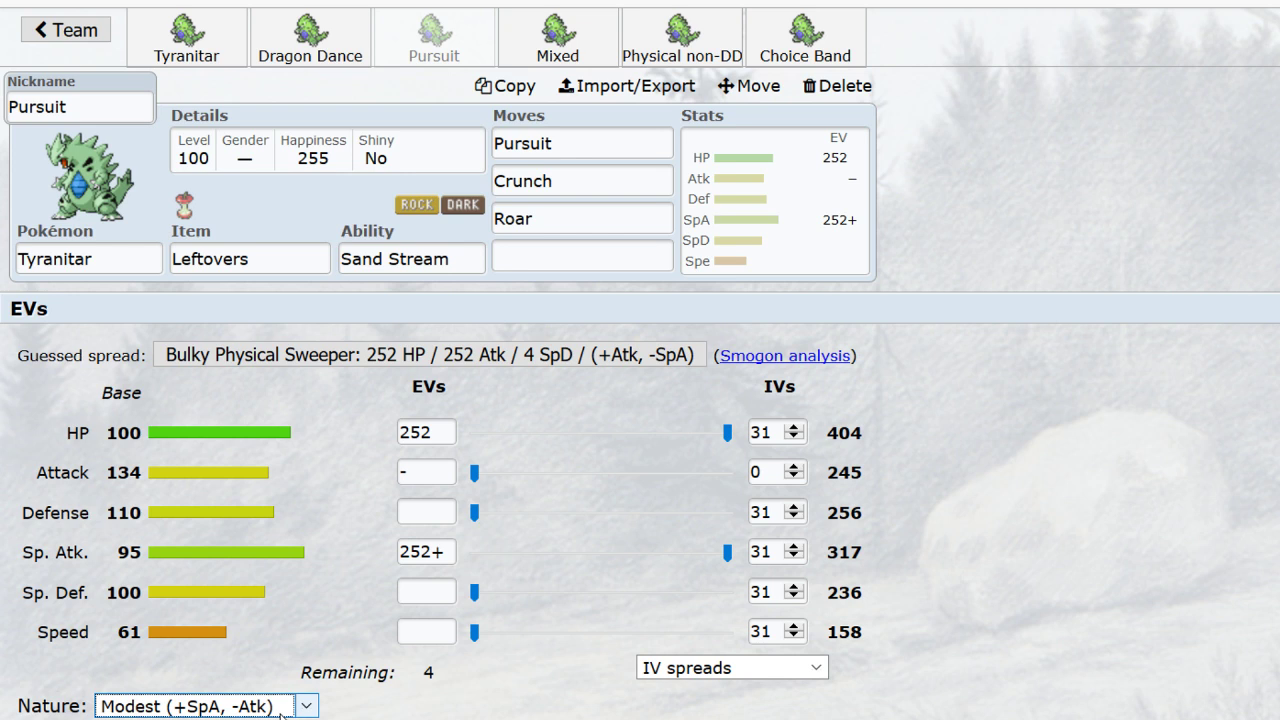
- Try 200 Sp. Atk. EVs with 40 in Sp. Def., and restore 252 Sp. Atk. with no Sp. Def. investment
{"action": "left_click_drag", "start_coordinate": [699, 558], "coordinate": [676, 553]}
{"action": "left_click", "coordinate": [565, 585]}
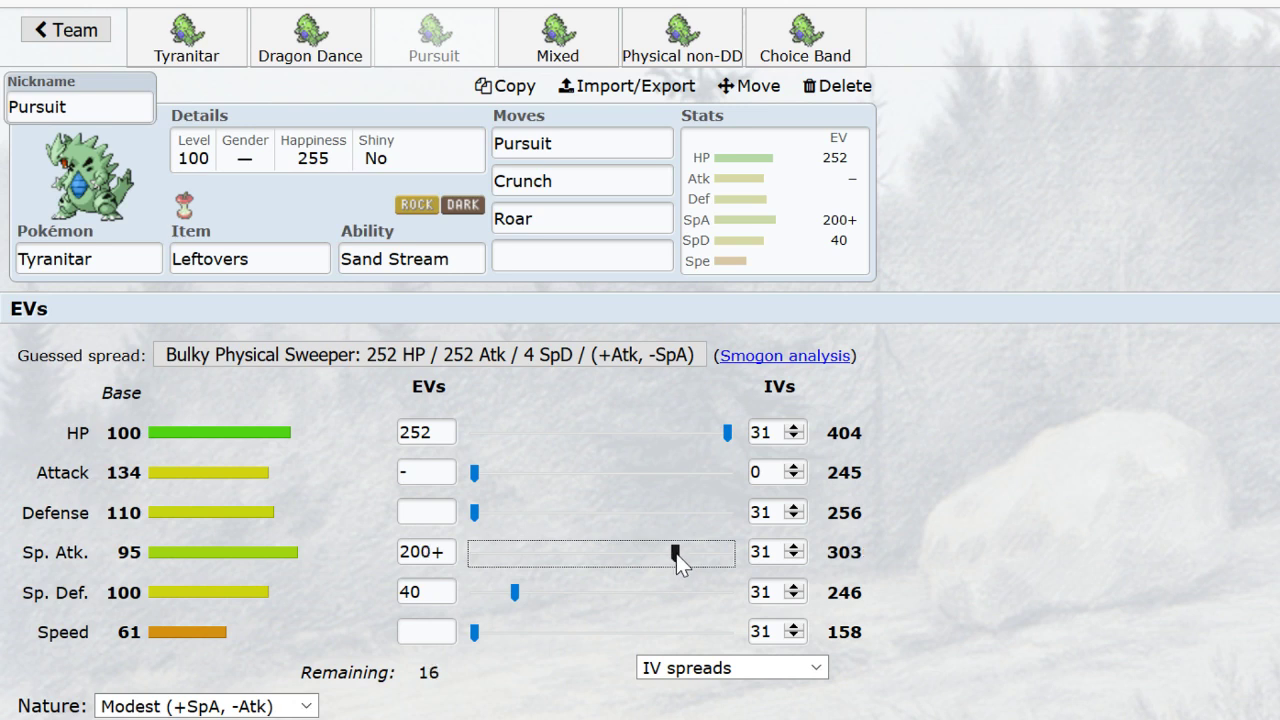
{"action": "left_click", "coordinate": [588, 592]}
{"action": "left_click_drag", "start_coordinate": [587, 589], "coordinate": [391, 611]}
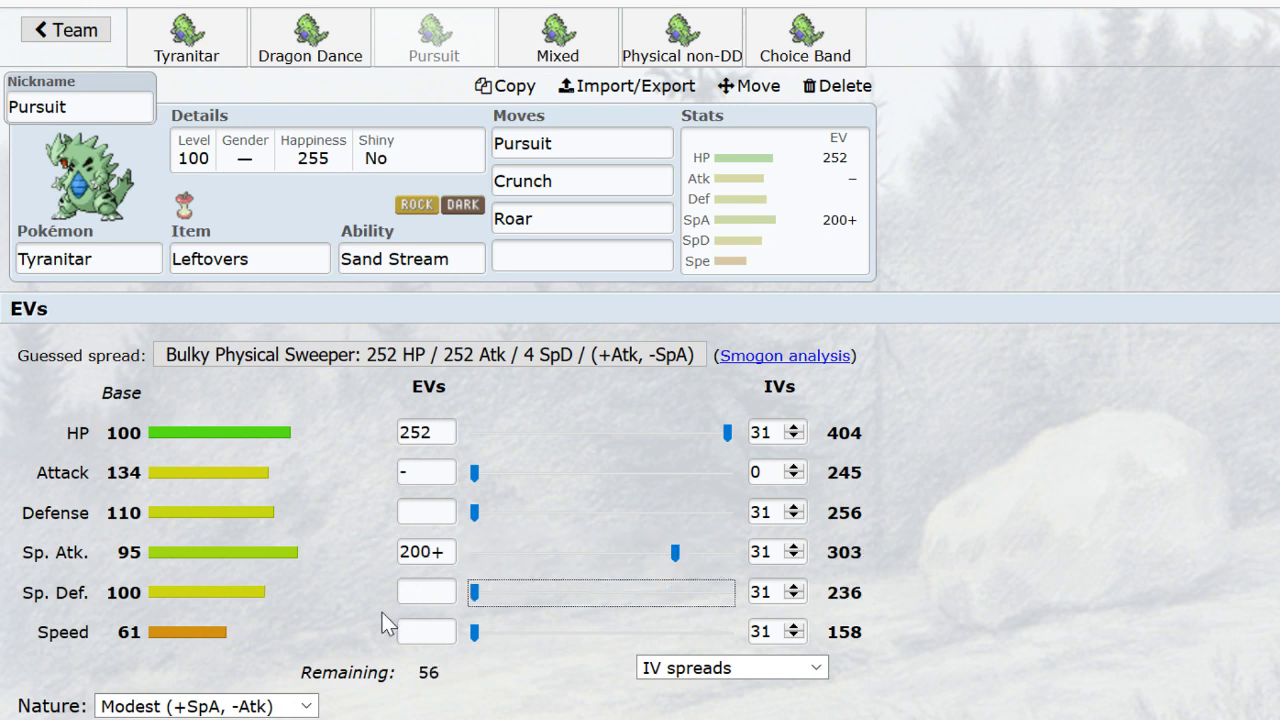
{"action": "left_click_drag", "start_coordinate": [678, 555], "coordinate": [826, 556]}
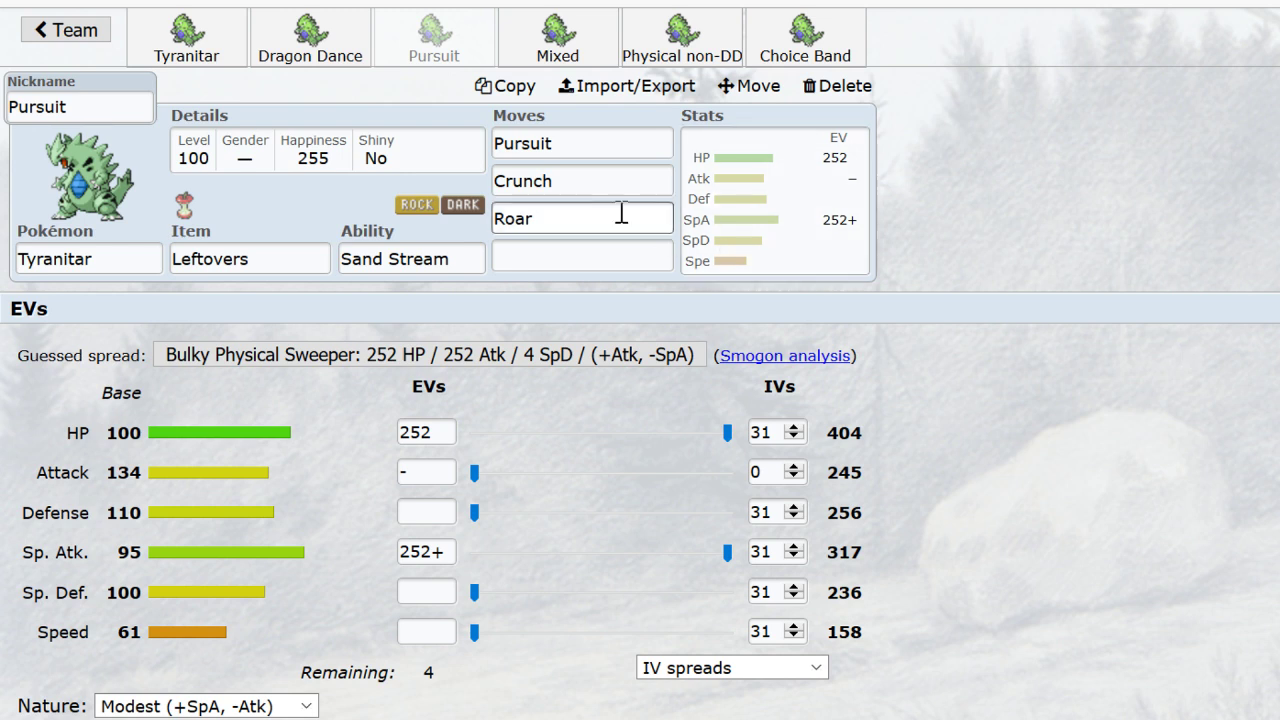
- Switch to the Mixed Tyranitar set, check its moves and EVs, and give it a Lum Berry
{"action": "left_click", "coordinate": [538, 36]}
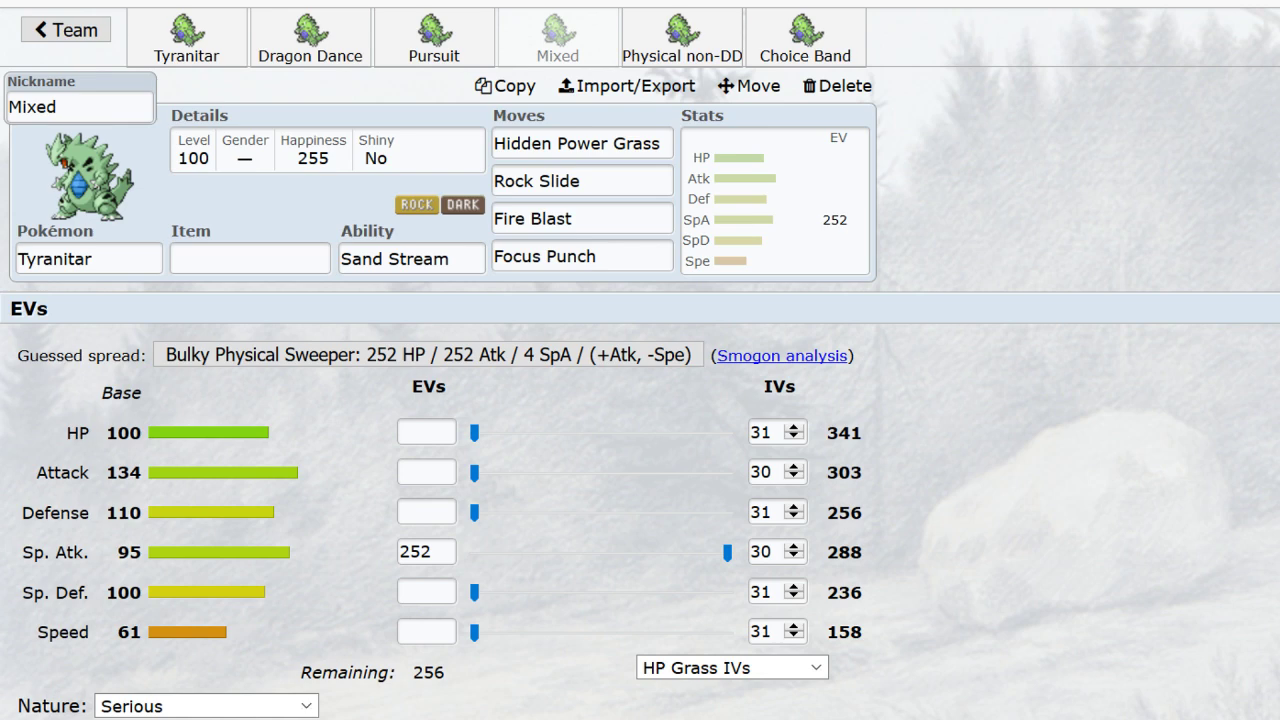
{"action": "left_click", "coordinate": [664, 144]}
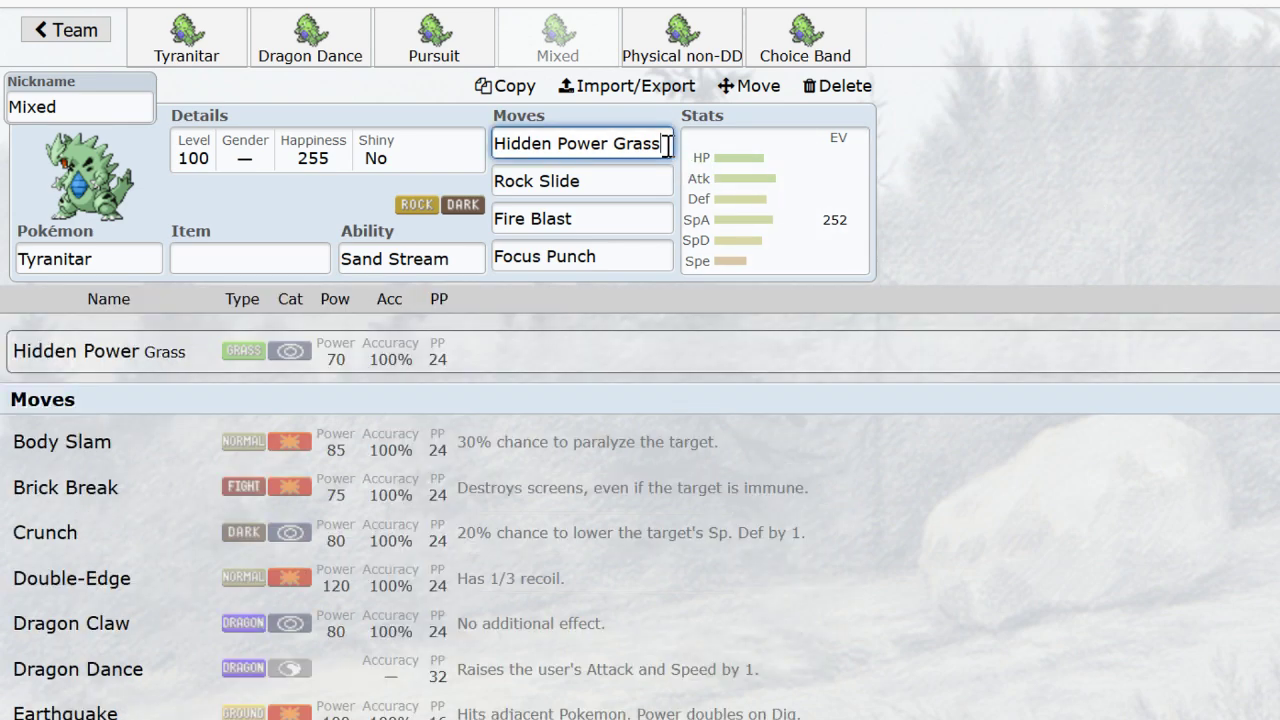
{"action": "left_click", "coordinate": [806, 268]}
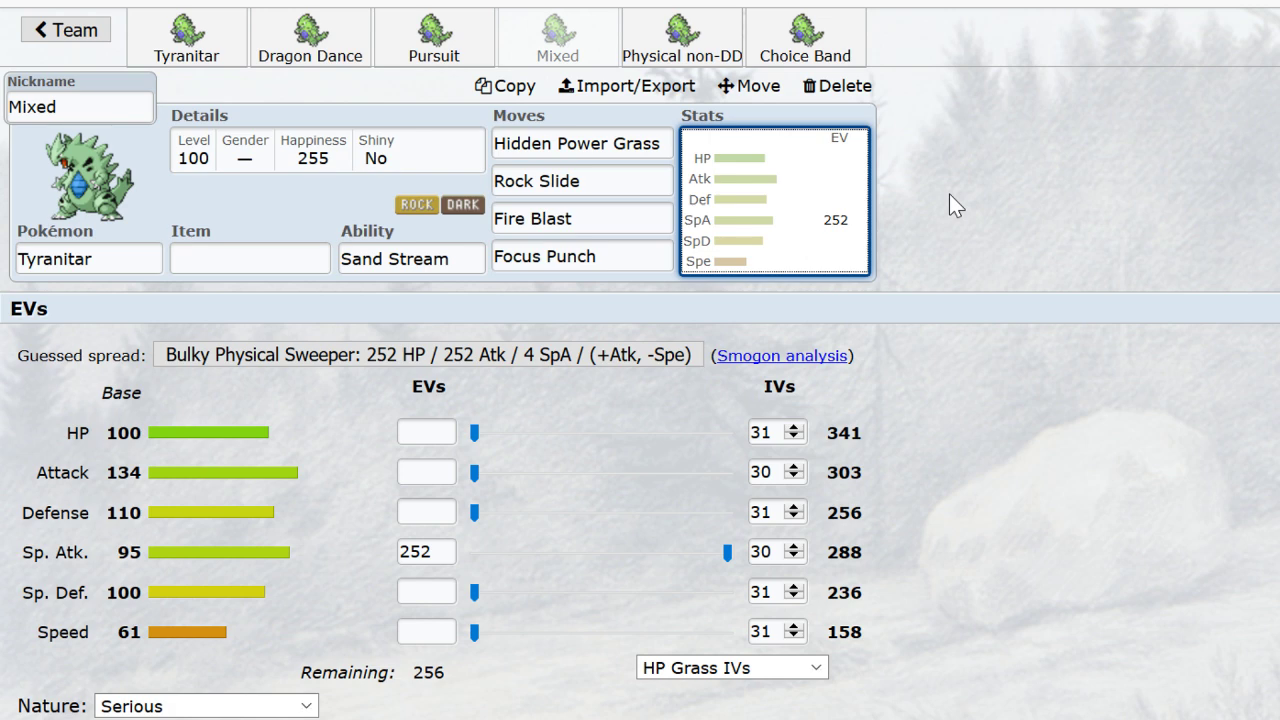
{"action": "left_click", "coordinate": [247, 258]}
{"action": "type", "text": "lum"}
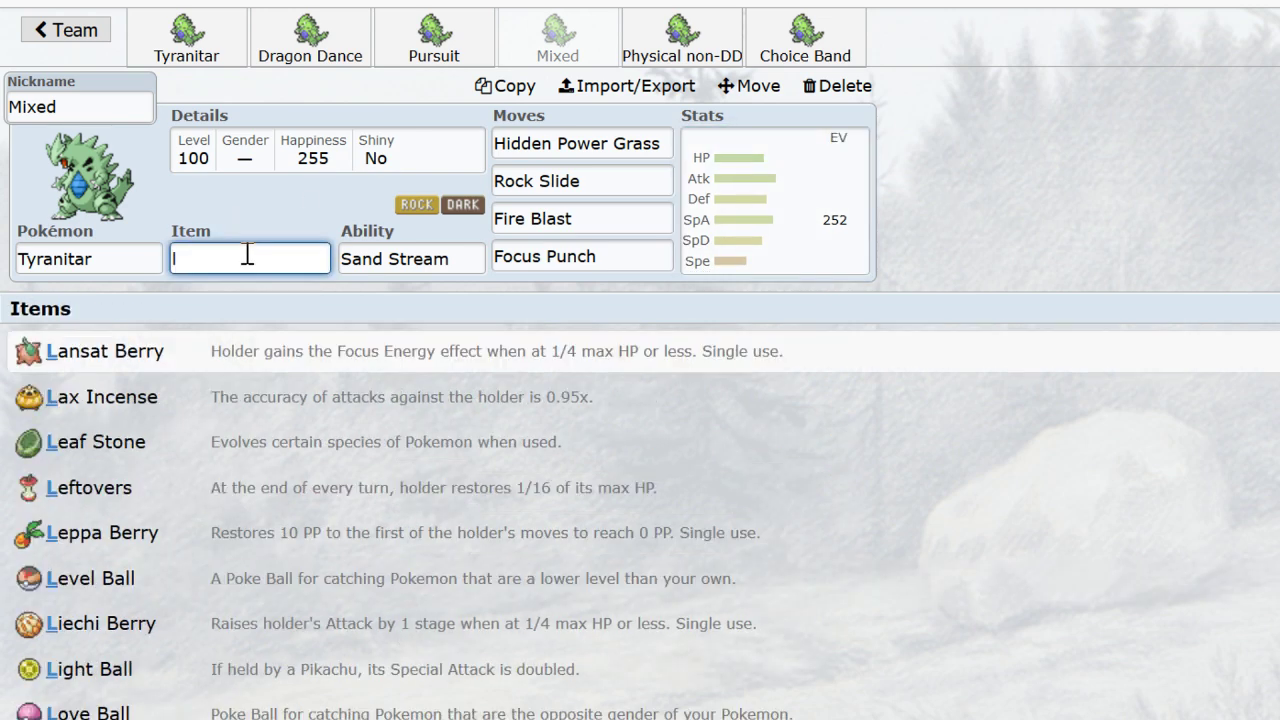
{"action": "key", "text": "Return"}
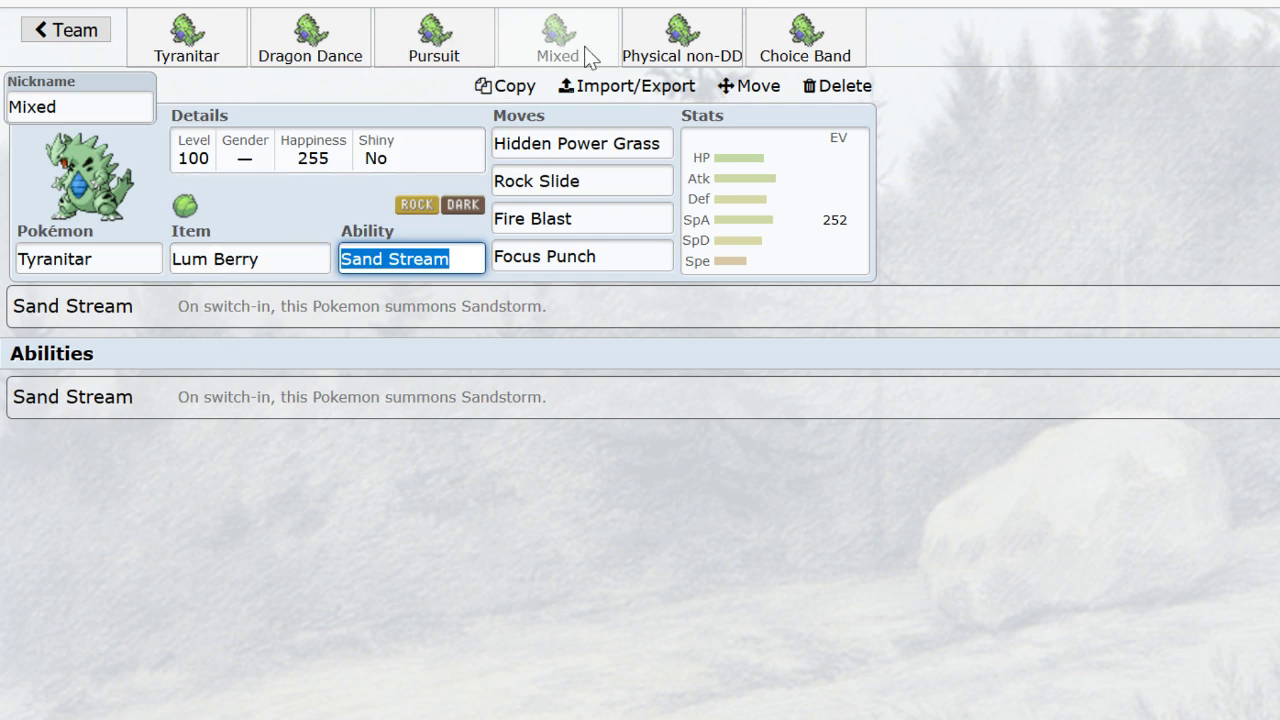
- Compare the Pursuit set with the Mixed set, and check the Mixed set's held item choices and EV spread
{"action": "left_click", "coordinate": [470, 40]}
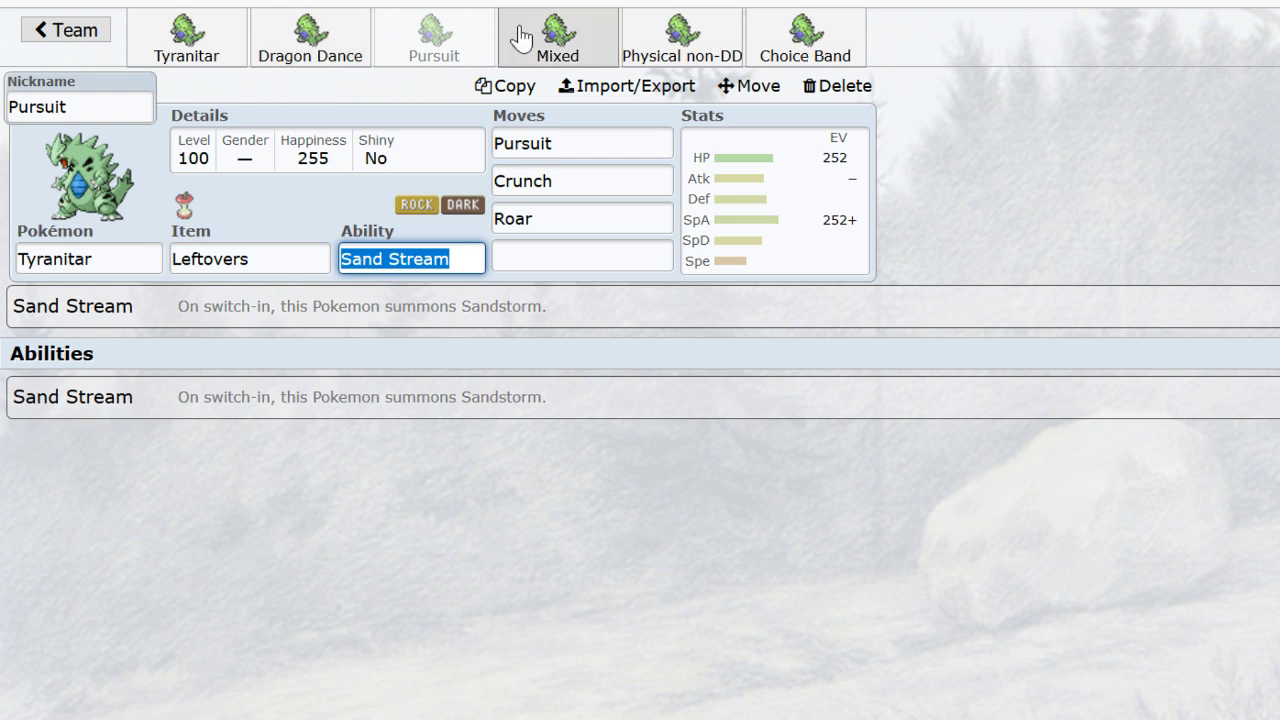
{"action": "left_click", "coordinate": [522, 38]}
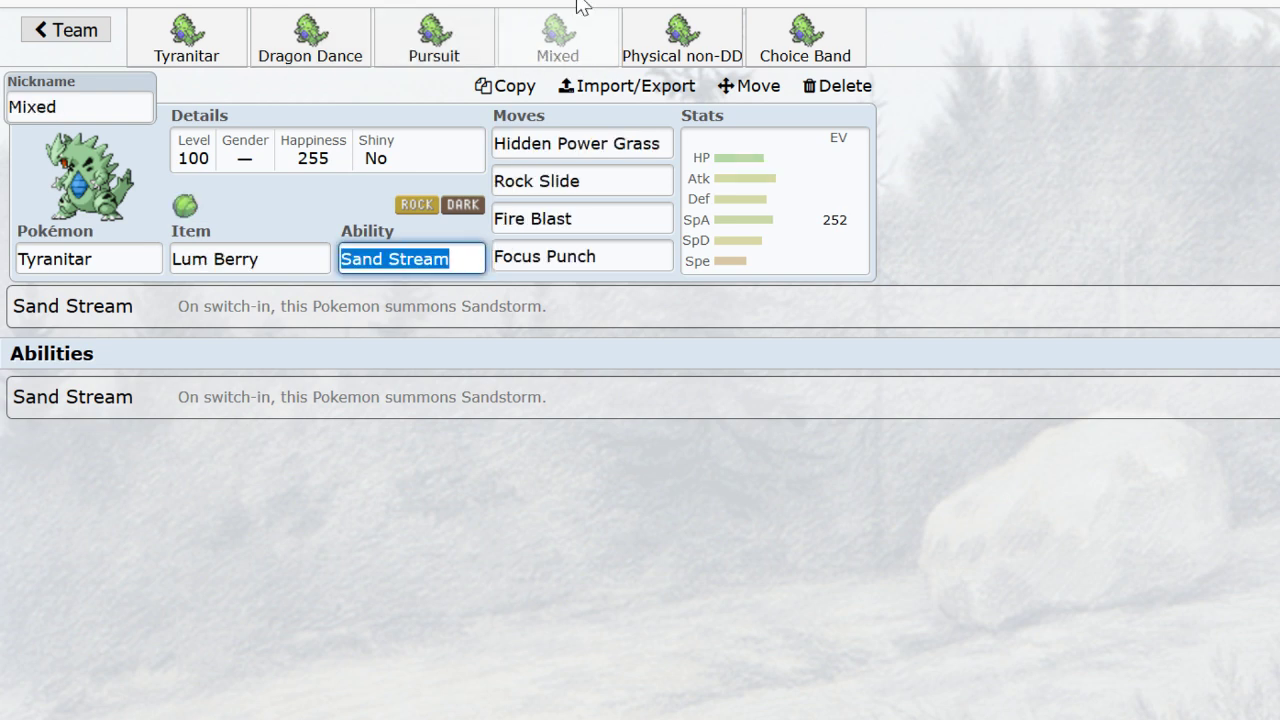
{"action": "left_click", "coordinate": [284, 278]}
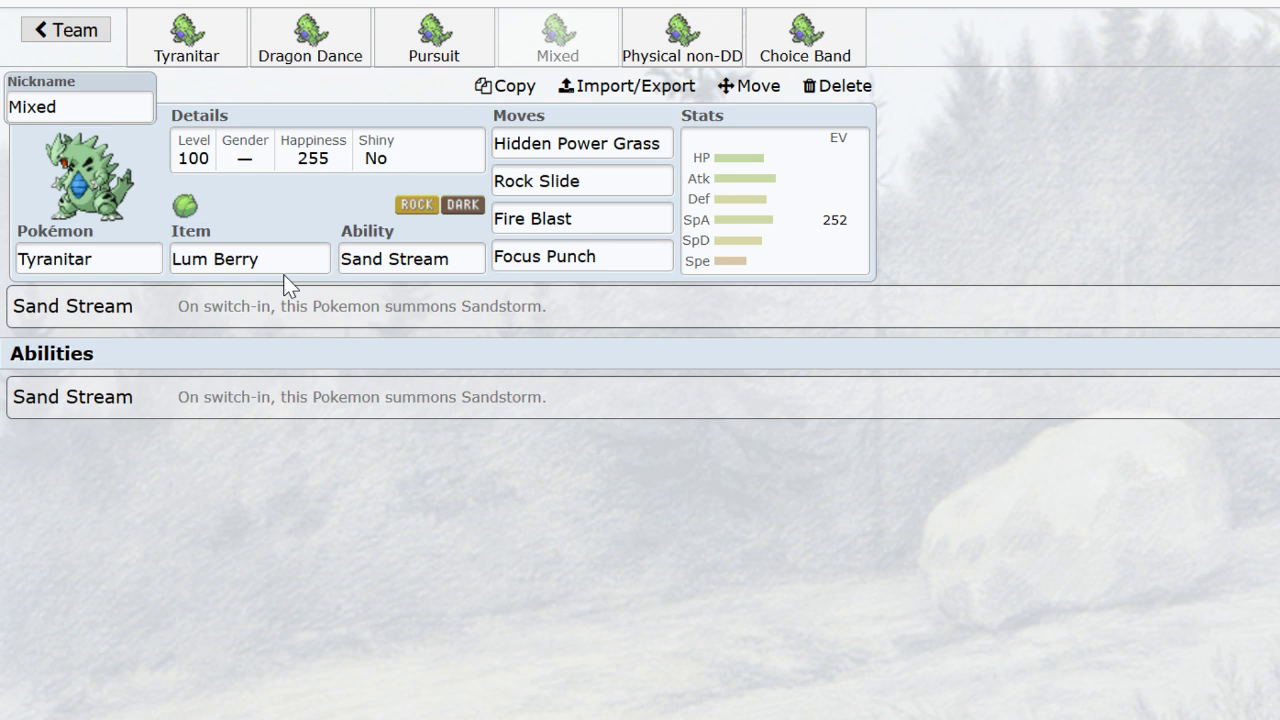
{"action": "left_click", "coordinate": [286, 262]}
{"action": "left_click", "coordinate": [720, 257]}
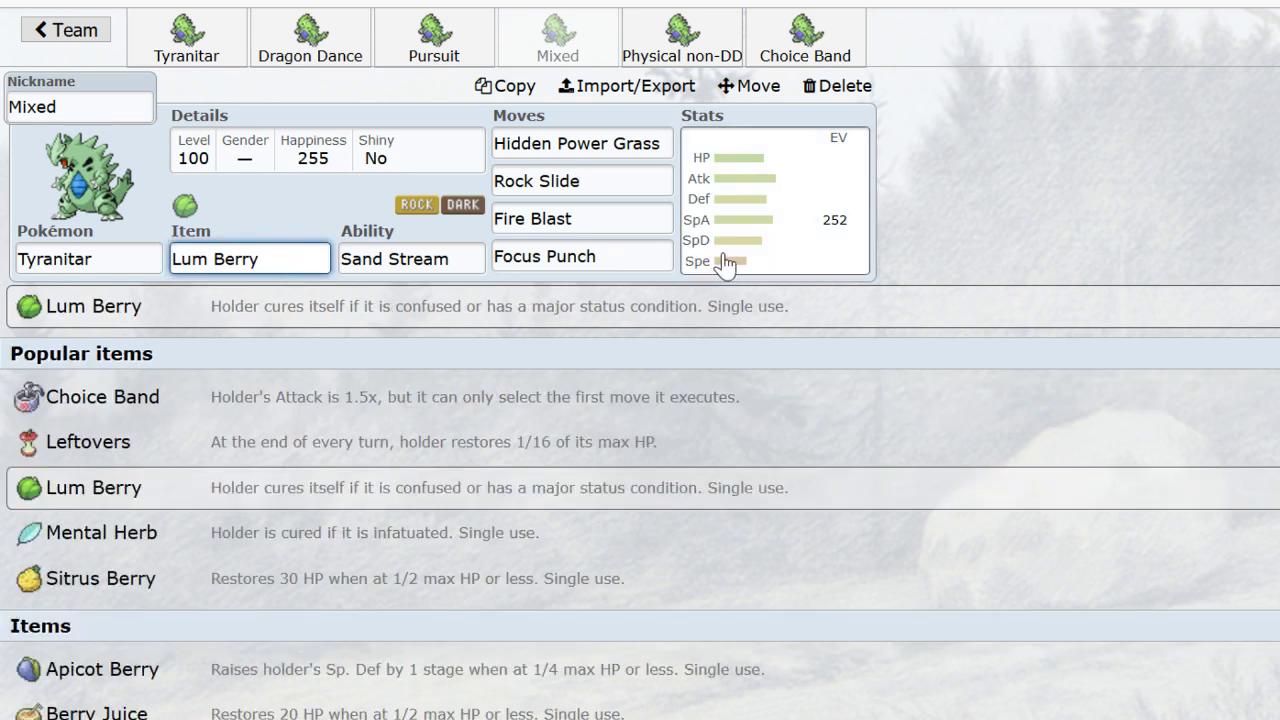
{"action": "left_click", "coordinate": [806, 234]}
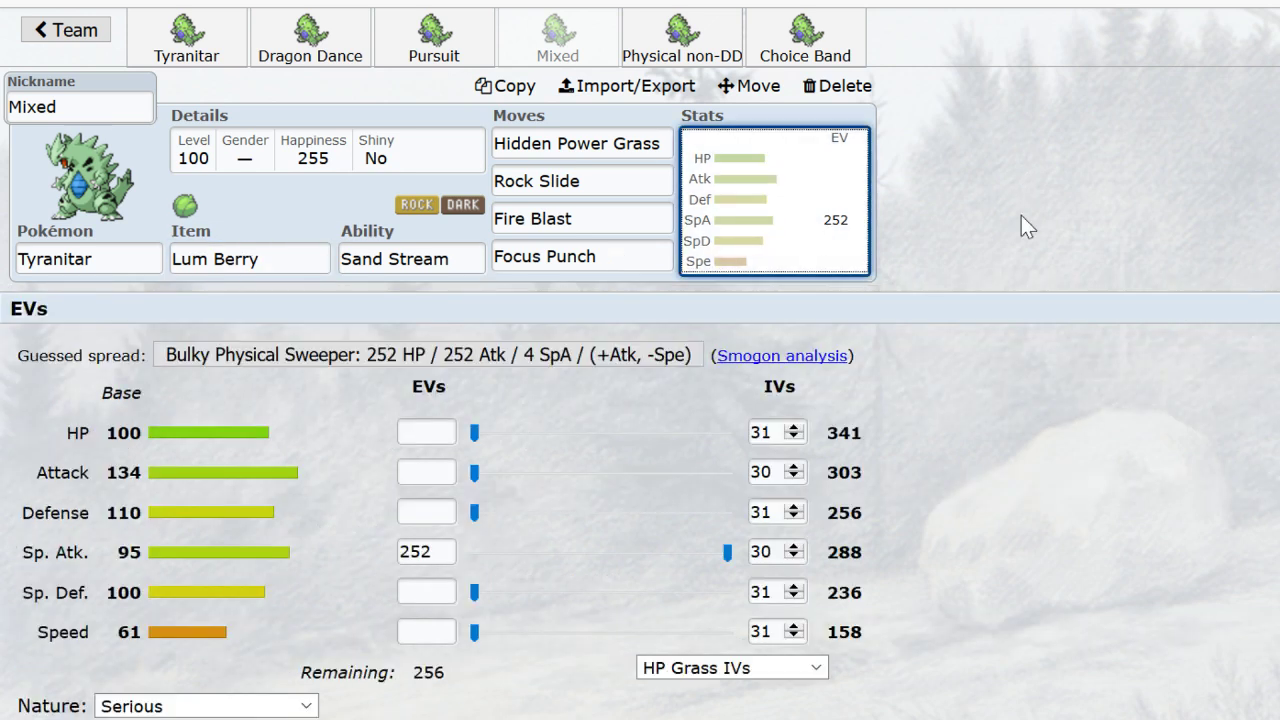
- Review the Mixed set's Hidden Power Grass, Rock Slide, Fire Blast and Focus Punch, and return to its EV spread
{"action": "left_click", "coordinate": [630, 145]}
{"action": "left_click", "coordinate": [633, 188]}
{"action": "triple_click", "coordinate": [594, 180]}
{"action": "left_click", "coordinate": [684, 188]}
{"action": "left_click", "coordinate": [626, 210]}
{"action": "left_click", "coordinate": [634, 249]}
{"action": "left_click", "coordinate": [655, 252]}
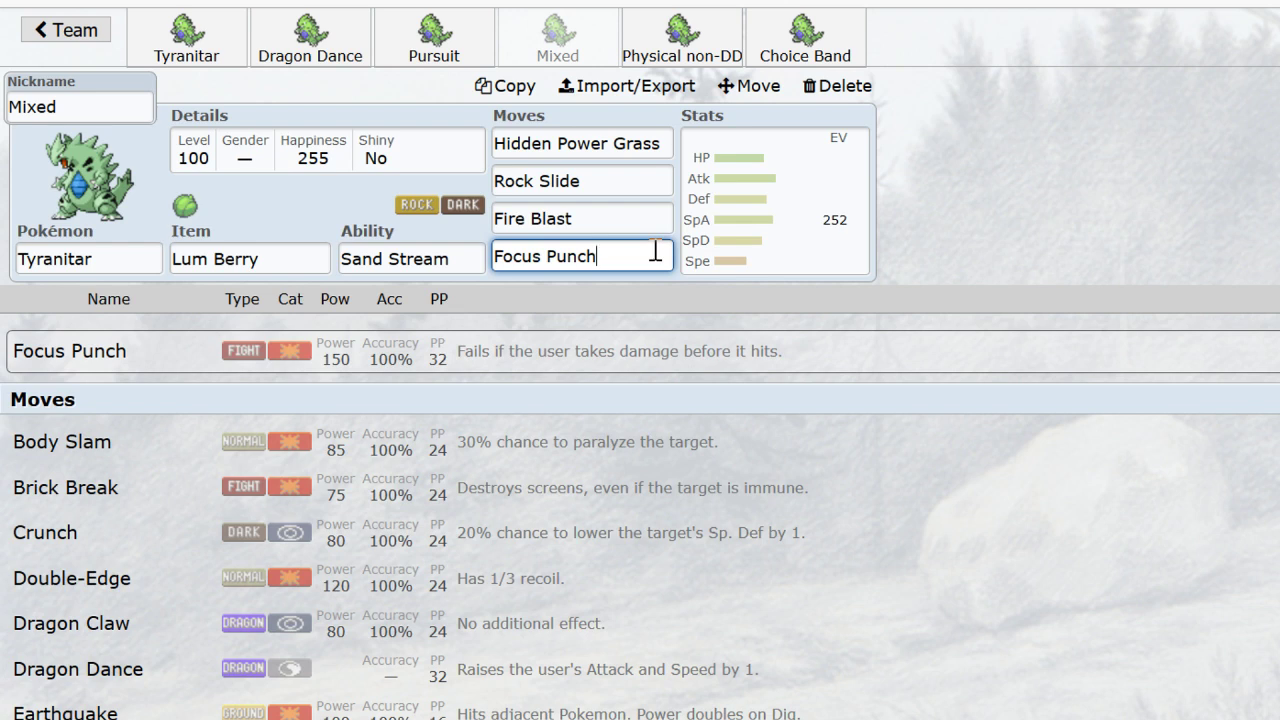
{"action": "left_click", "coordinate": [612, 210]}
{"action": "left_click", "coordinate": [640, 185]}
{"action": "left_click", "coordinate": [855, 190]}
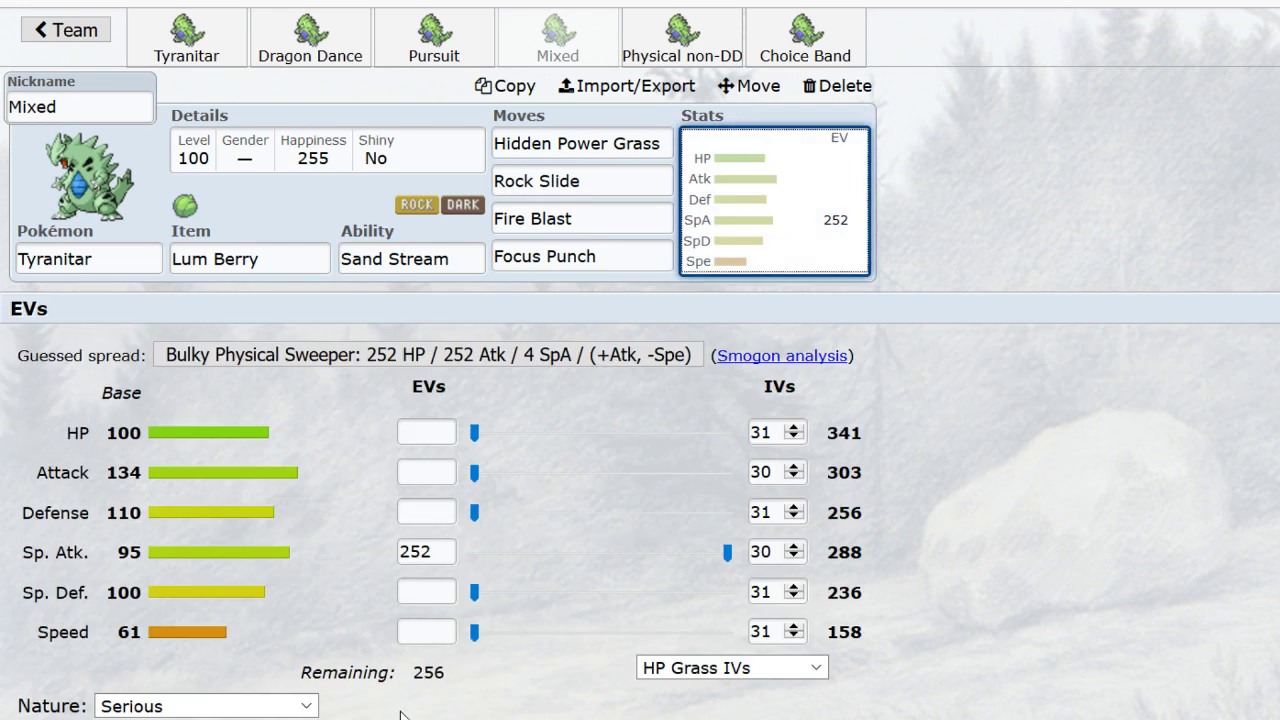
- Invest 128 EVs each in the Mixed set's HP and Attack
{"action": "left_click", "coordinate": [428, 432]}
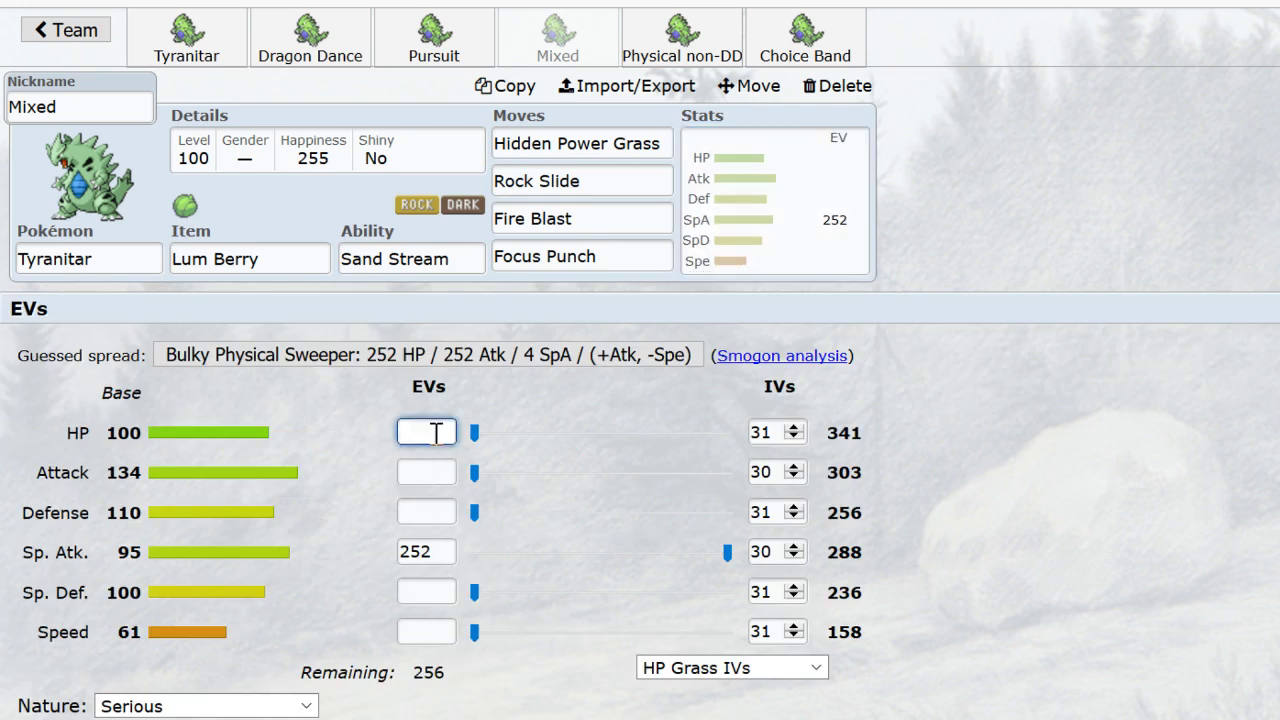
{"action": "type", "text": "128"}
{"action": "left_click", "coordinate": [432, 472]}
{"action": "type", "text": "128"}
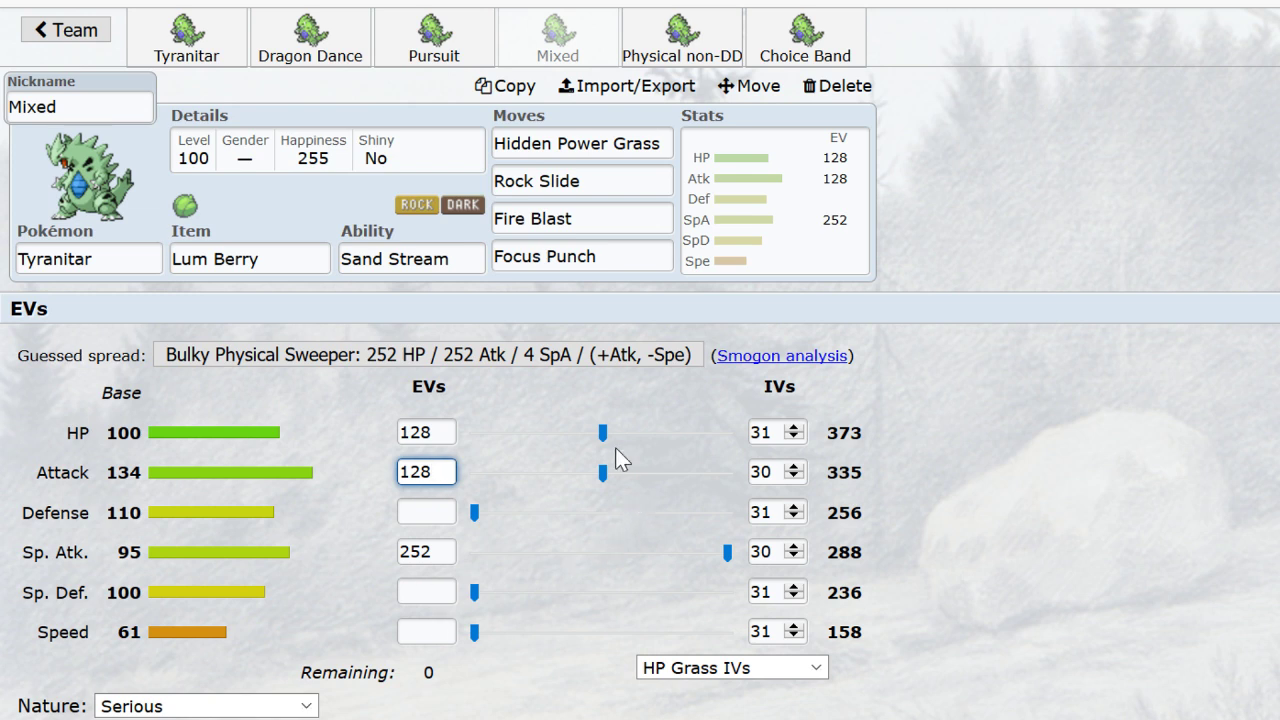
- Rebalance the Mixed set's EVs to 112 HP, 124 Sp. Atk. and 144 Speed
{"action": "left_click_drag", "start_coordinate": [602, 434], "coordinate": [586, 437]}
{"action": "left_click_drag", "start_coordinate": [727, 552], "coordinate": [599, 559]}
{"action": "left_click_drag", "start_coordinate": [600, 640], "coordinate": [695, 632]}
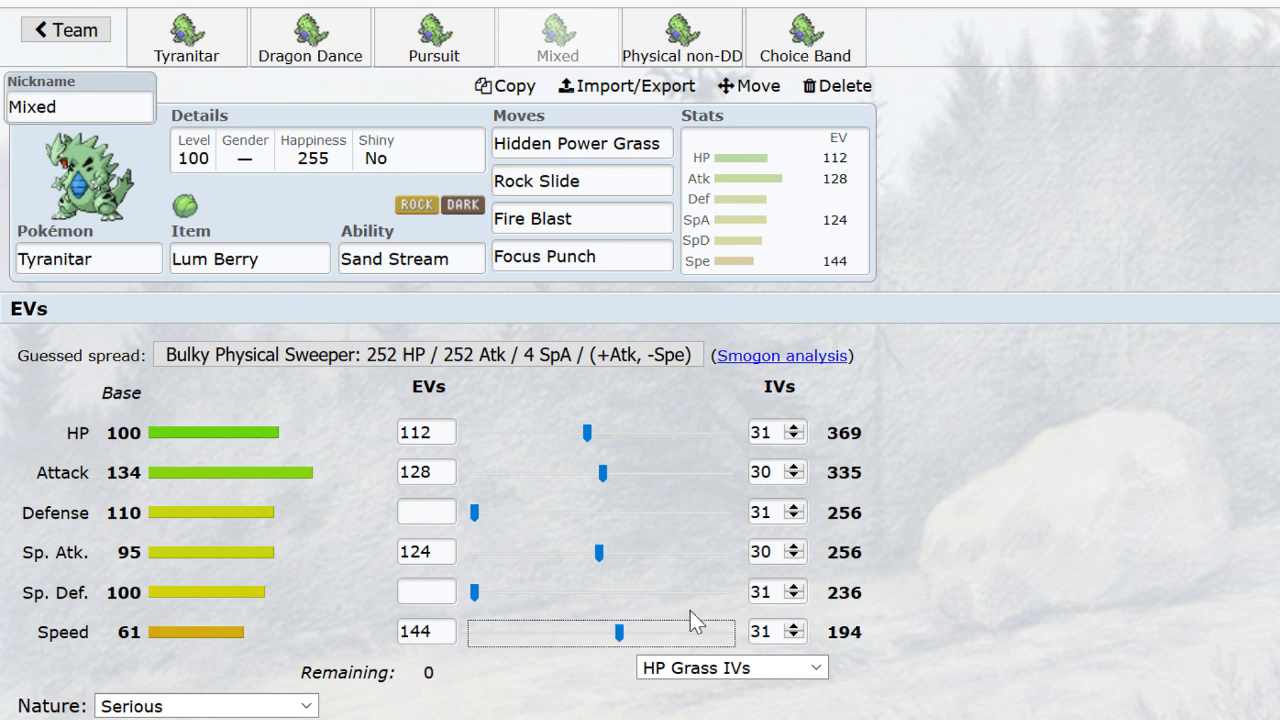
- Try the Rash, Mild, Lax and Lonely natures on the Mixed set, comparing their effect on its stats
{"action": "double_click", "coordinate": [346, 672]}
{"action": "left_click", "coordinate": [316, 705]}
{"action": "key", "text": "r"}
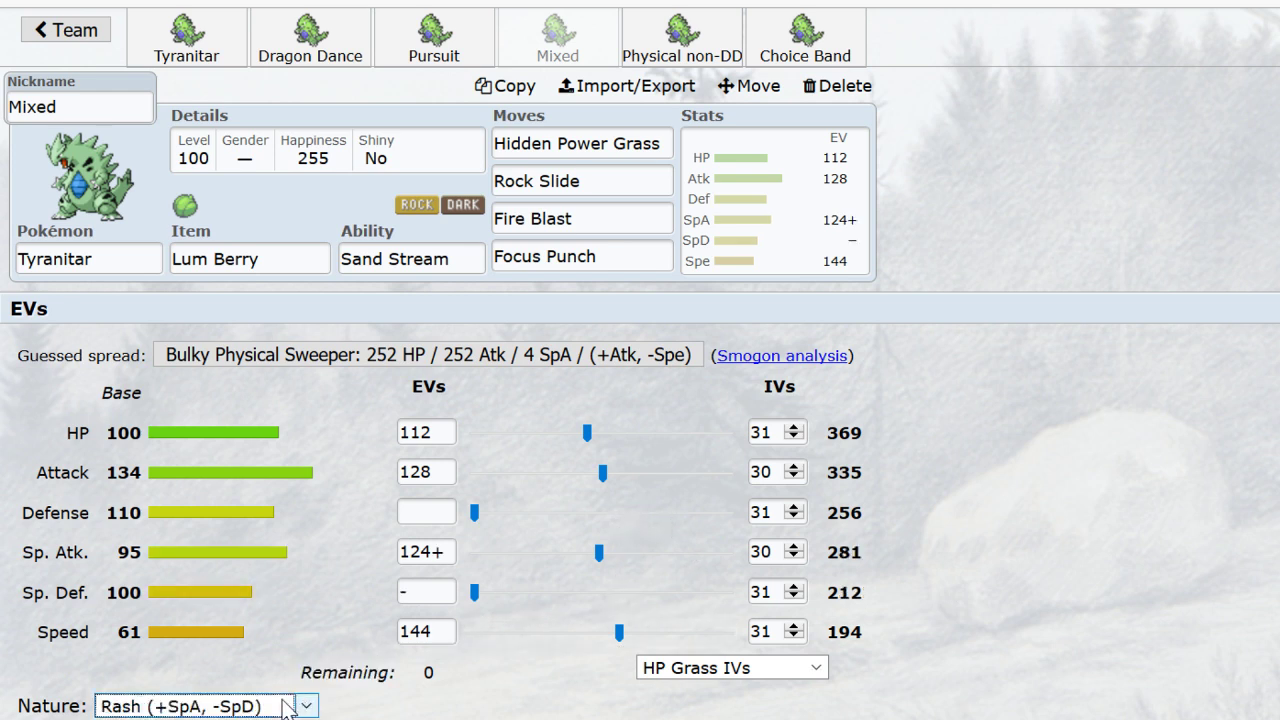
{"action": "key", "text": "m"}
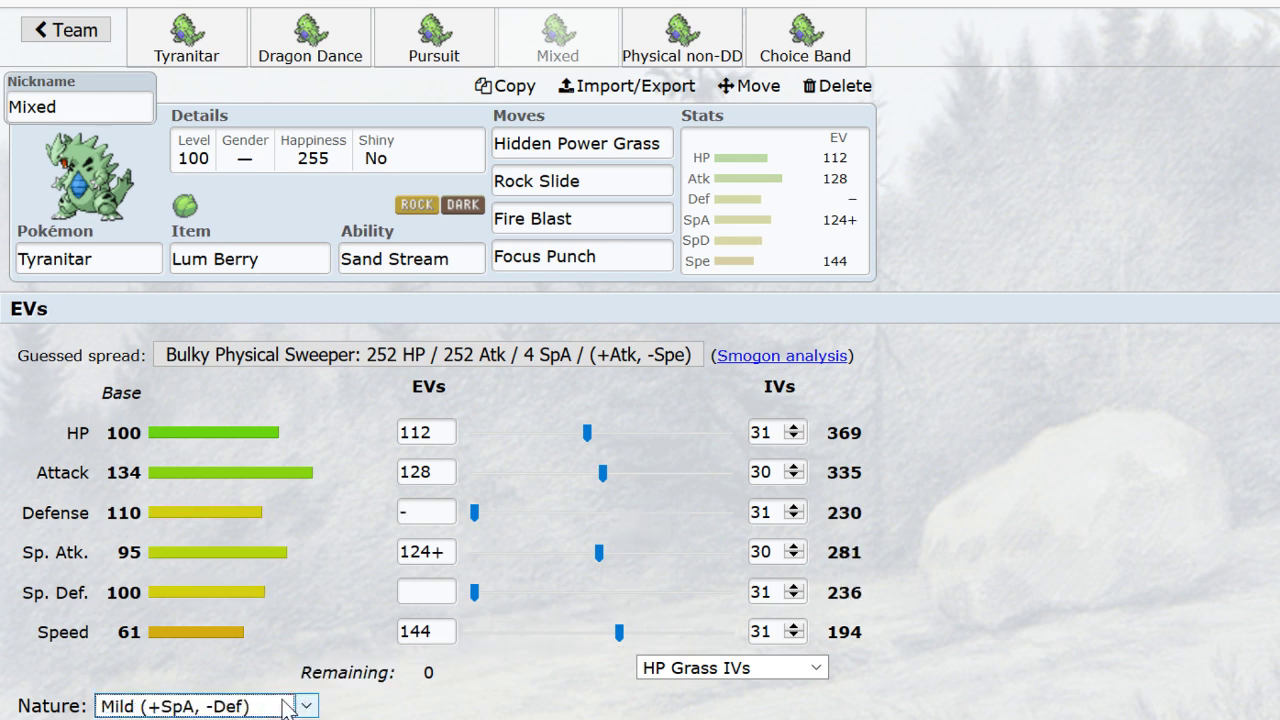
{"action": "key", "text": "n"}
{"action": "key", "text": "n"}
{"action": "key", "text": "l"}
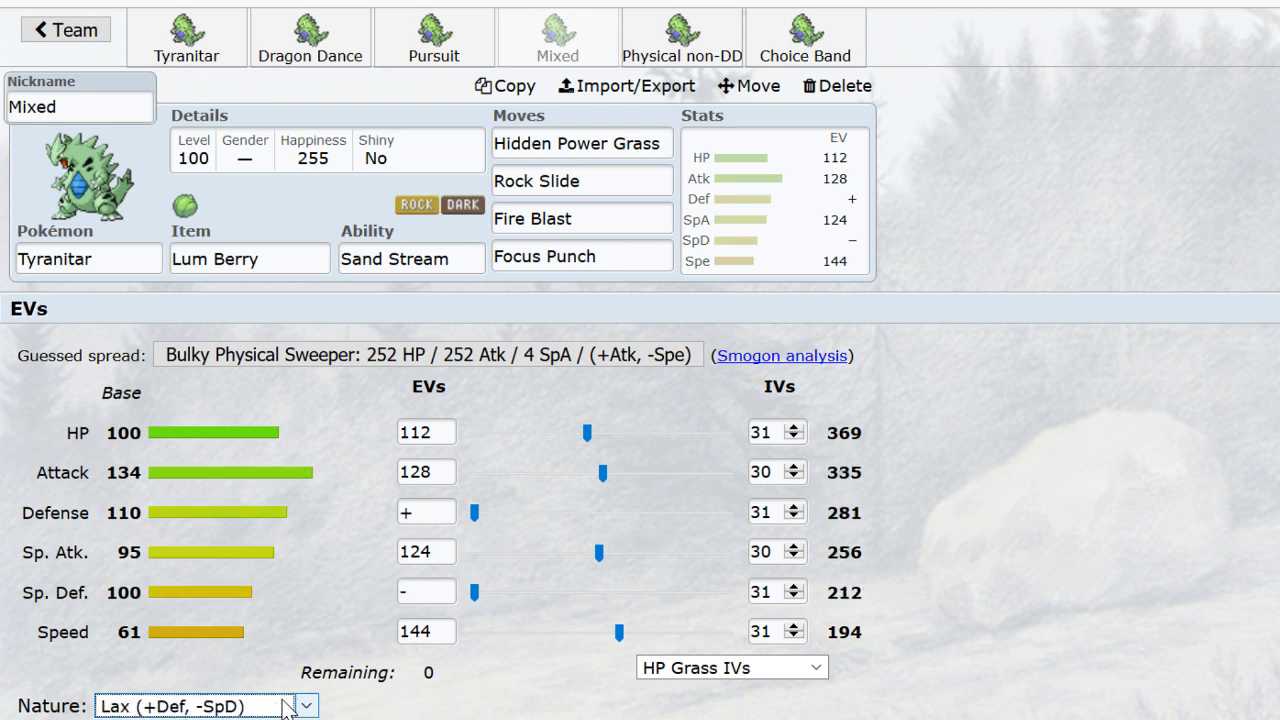
{"action": "key", "text": "l"}
{"action": "left_click", "coordinate": [300, 665]}
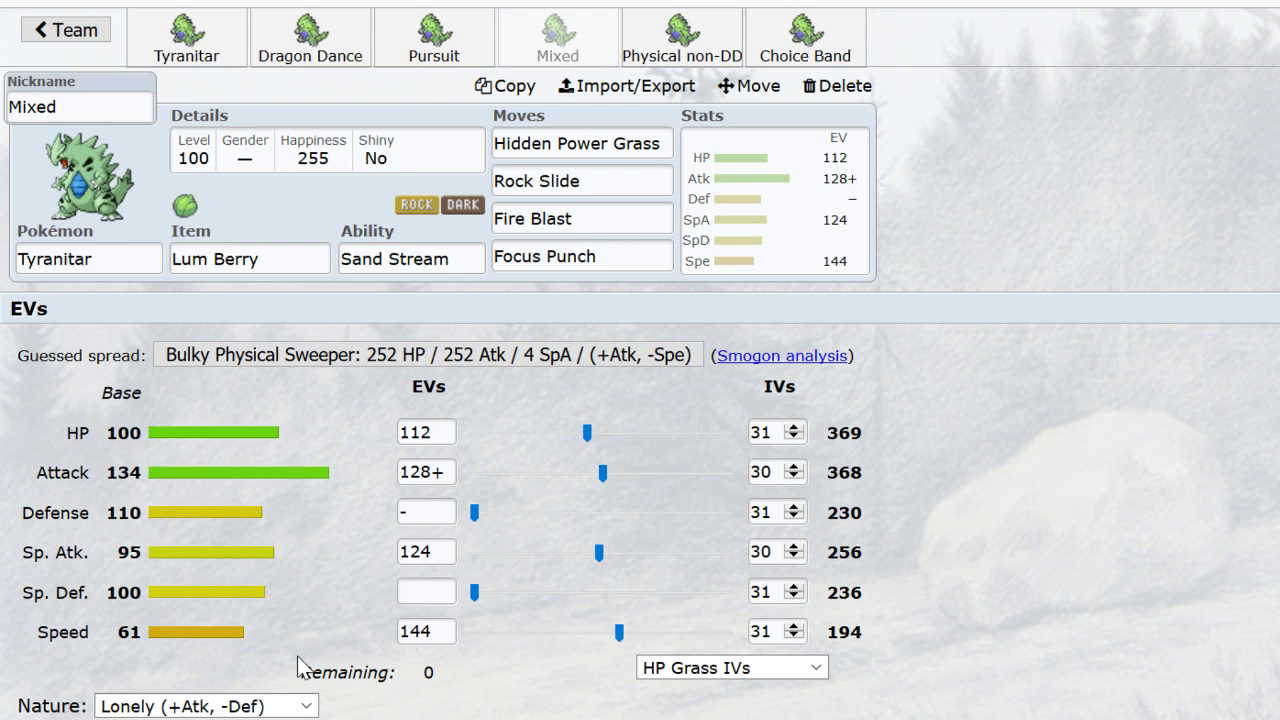
- Change the Mixed set's nature to Naughty (+Atk, -SpD)
{"action": "left_click", "coordinate": [276, 708]}
{"action": "key", "text": "n"}
{"action": "key", "text": "n"}
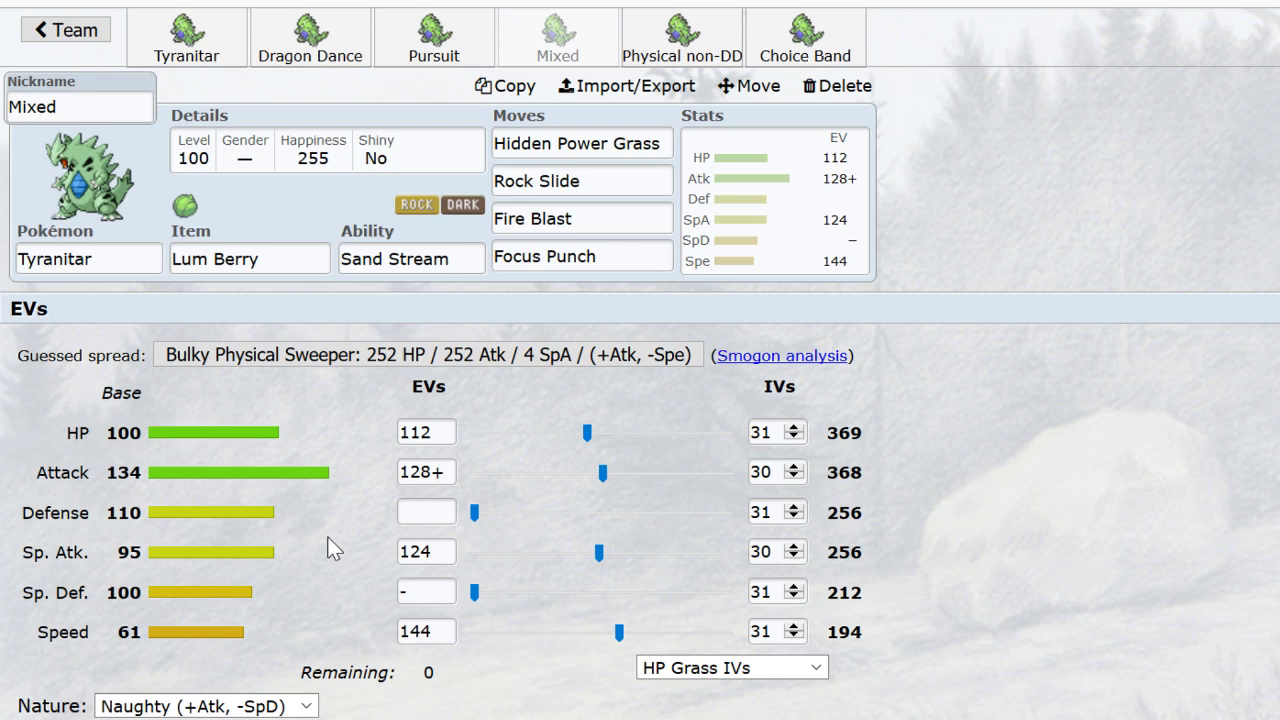
- Replace Rock Slide with Ice Beam as the Mixed set's second move
{"action": "left_click", "coordinate": [597, 185]}
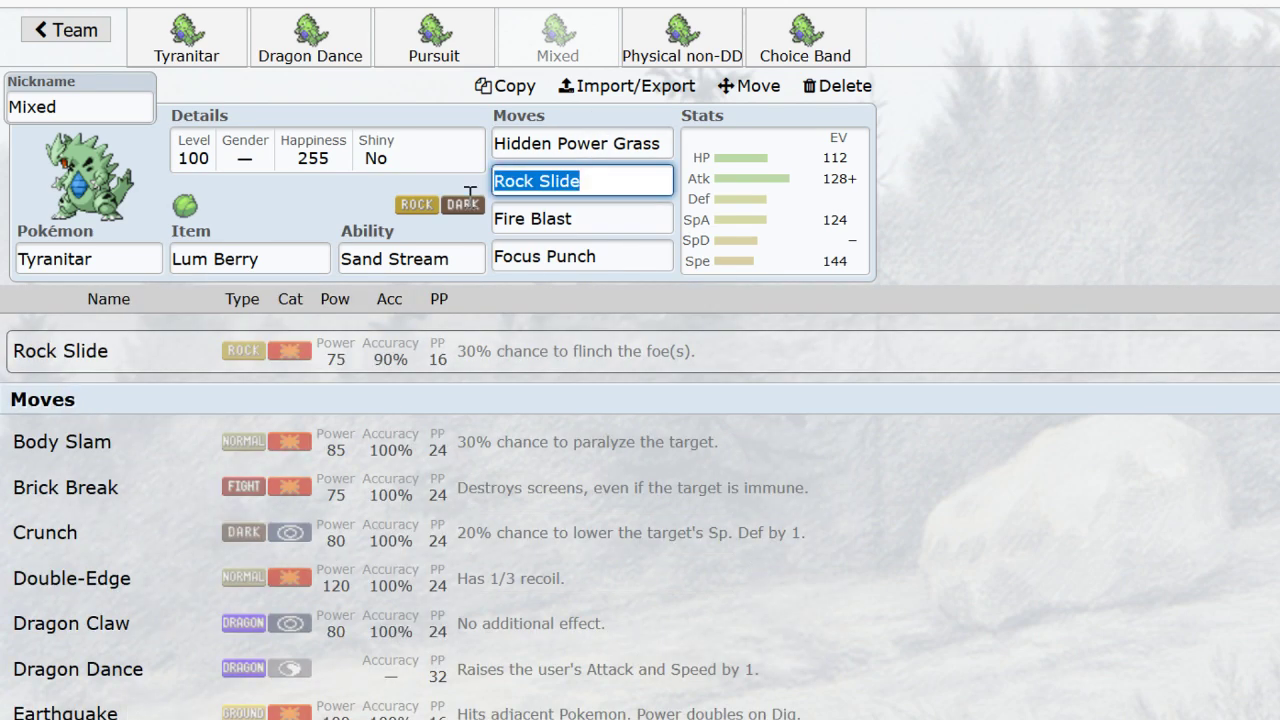
{"action": "type", "text": "icebeam"}
{"action": "key", "text": "Return"}
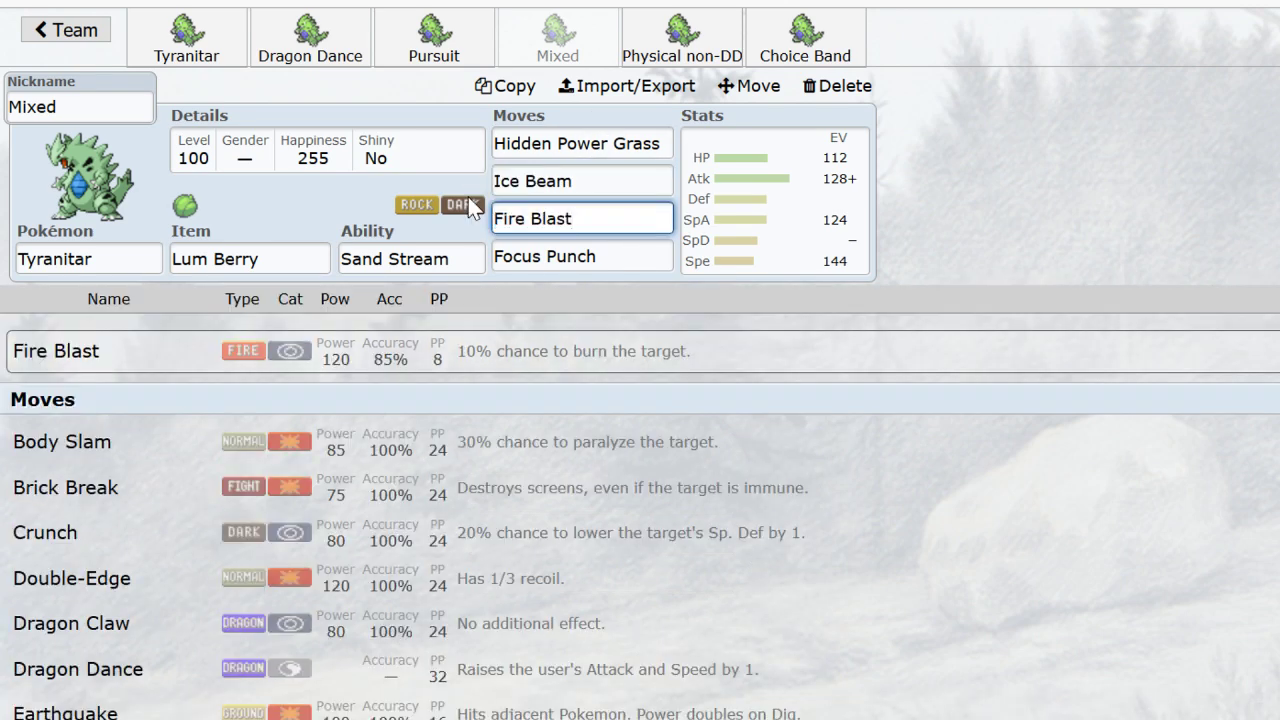
- Replace Focus Punch with Brick Break as the Mixed set's fourth move
{"action": "key", "text": "Return"}
{"action": "type", "text": "brickbreak"}
{"action": "key", "text": "Return"}
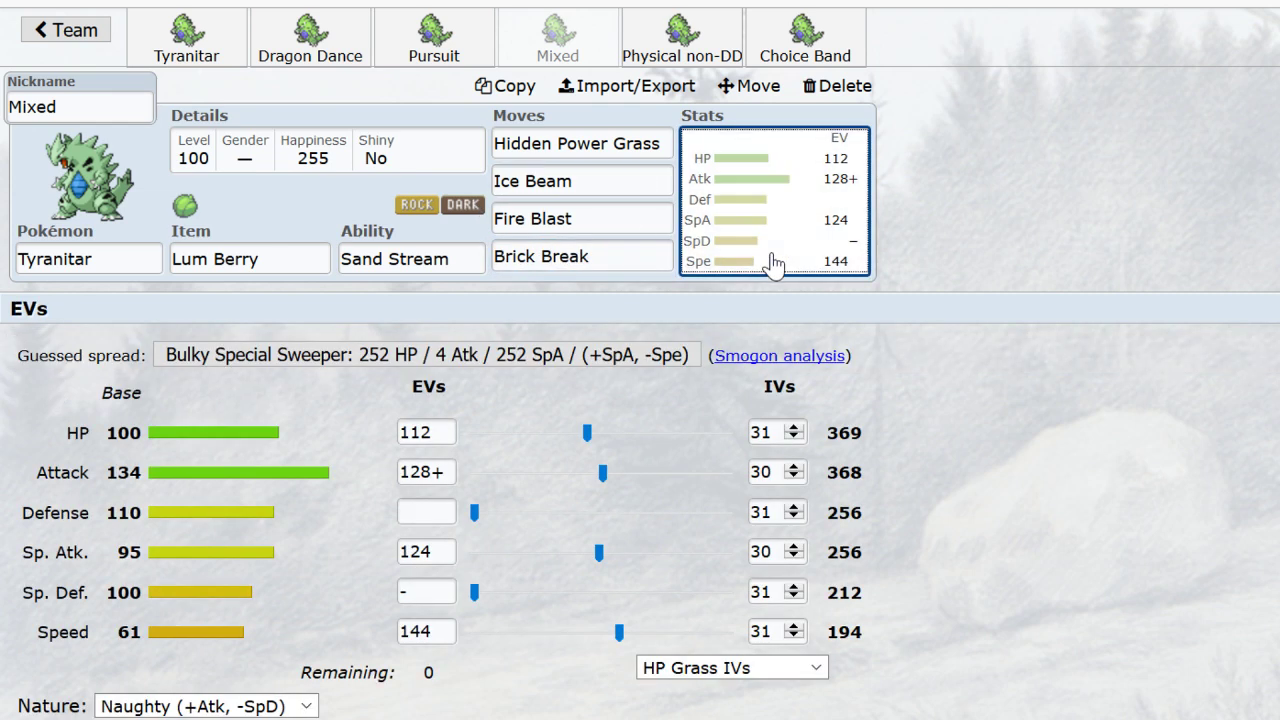
- Redistribute the Mixed set's EVs to 4 Attack, 252 Sp. Atk. and 252 Speed, leaving none in HP
{"action": "left_click_drag", "start_coordinate": [587, 432], "coordinate": [393, 483]}
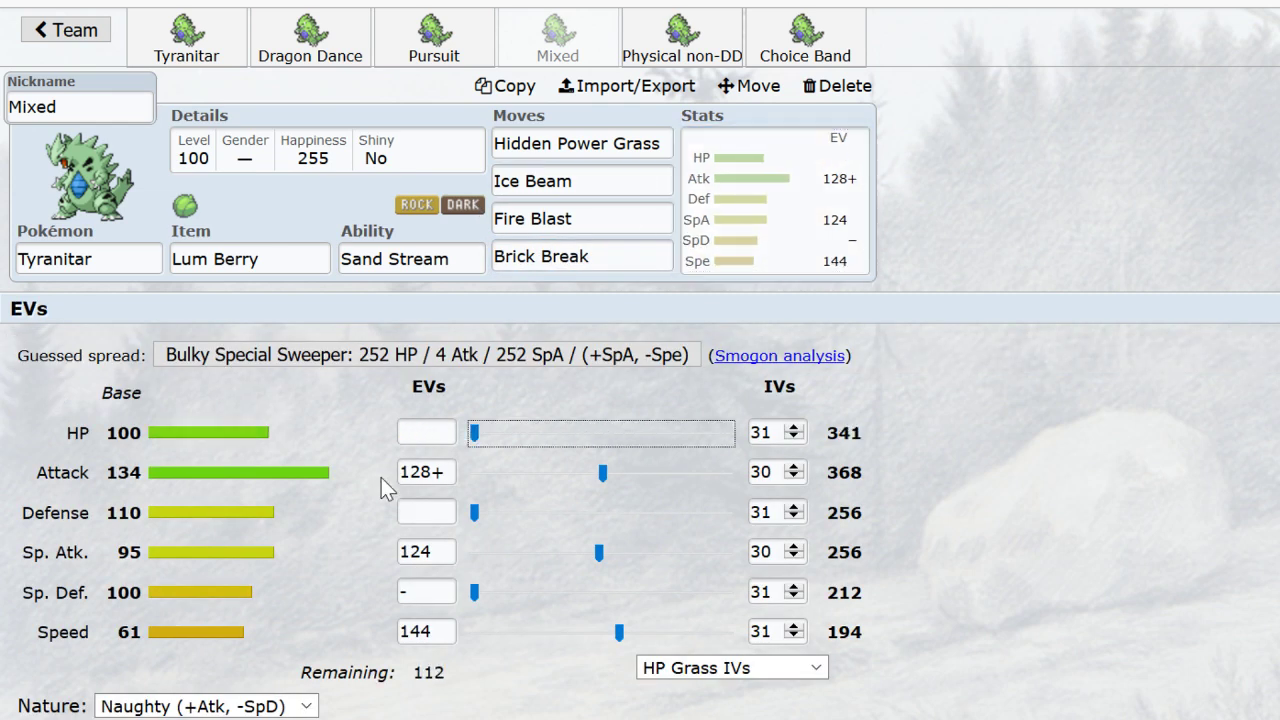
{"action": "left_click_drag", "start_coordinate": [612, 634], "coordinate": [894, 644]}
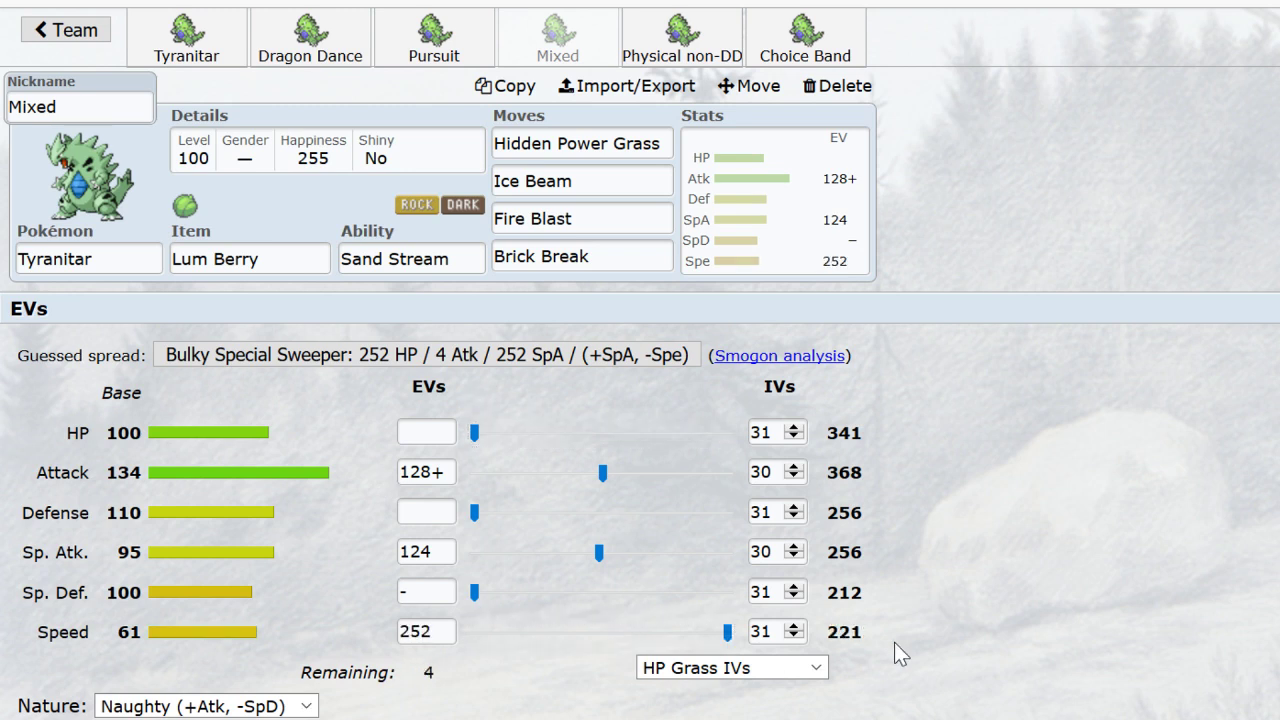
{"action": "left_click_drag", "start_coordinate": [592, 487], "coordinate": [471, 500]}
{"action": "left_click_drag", "start_coordinate": [599, 552], "coordinate": [727, 552]}
{"action": "left_click", "coordinate": [529, 472]}
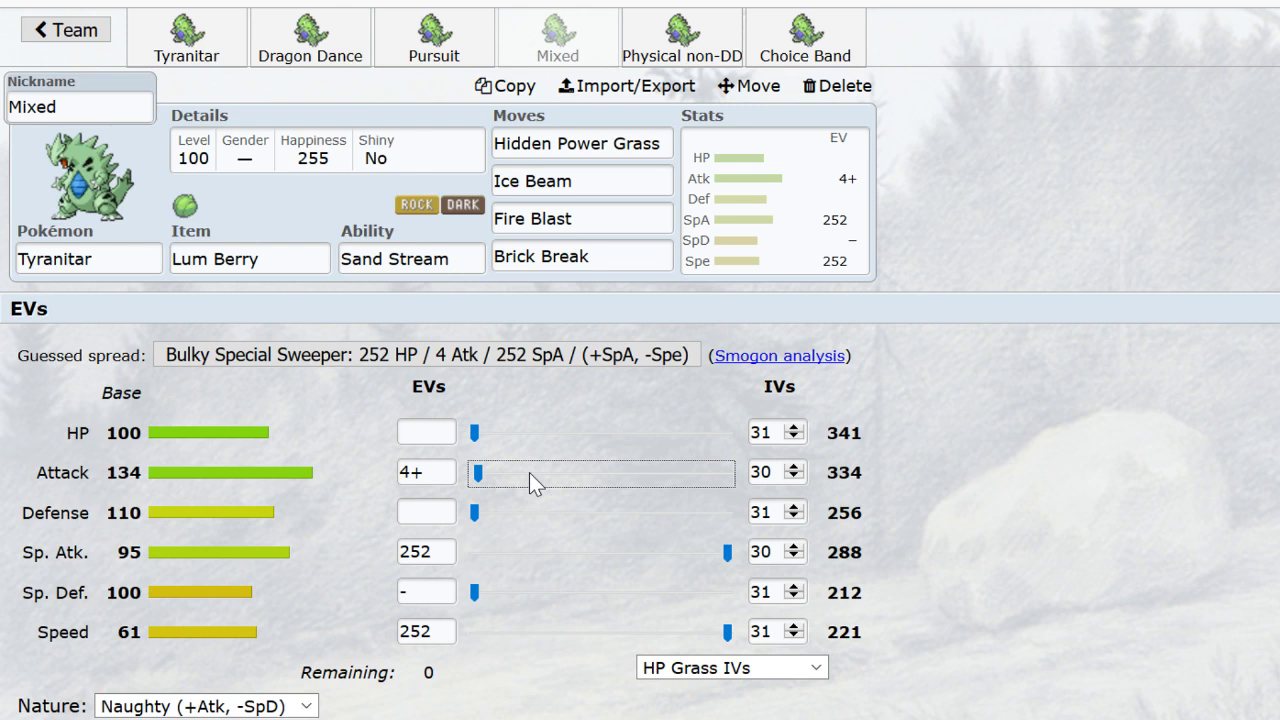
- Try the Mild, Rash, Impish and Lonely natures on the Mixed set, comparing their stats and ending on Mild
{"action": "left_click", "coordinate": [276, 710]}
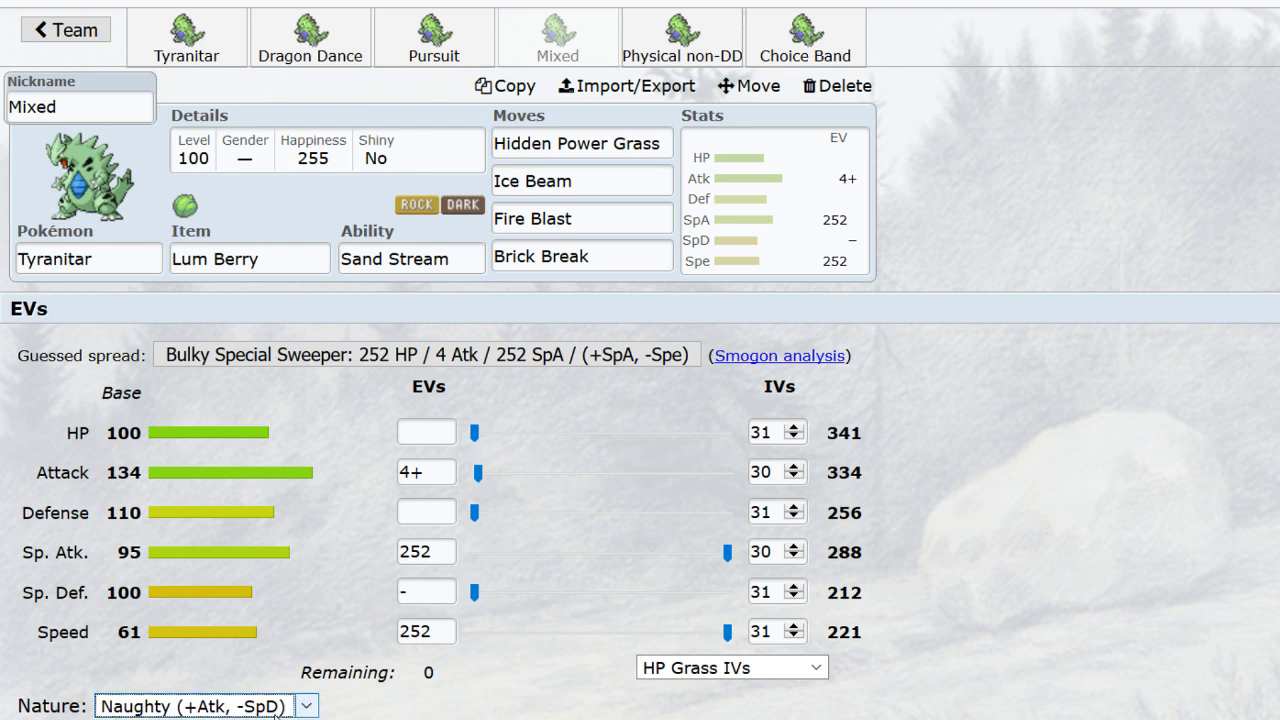
{"action": "key", "text": "m"}
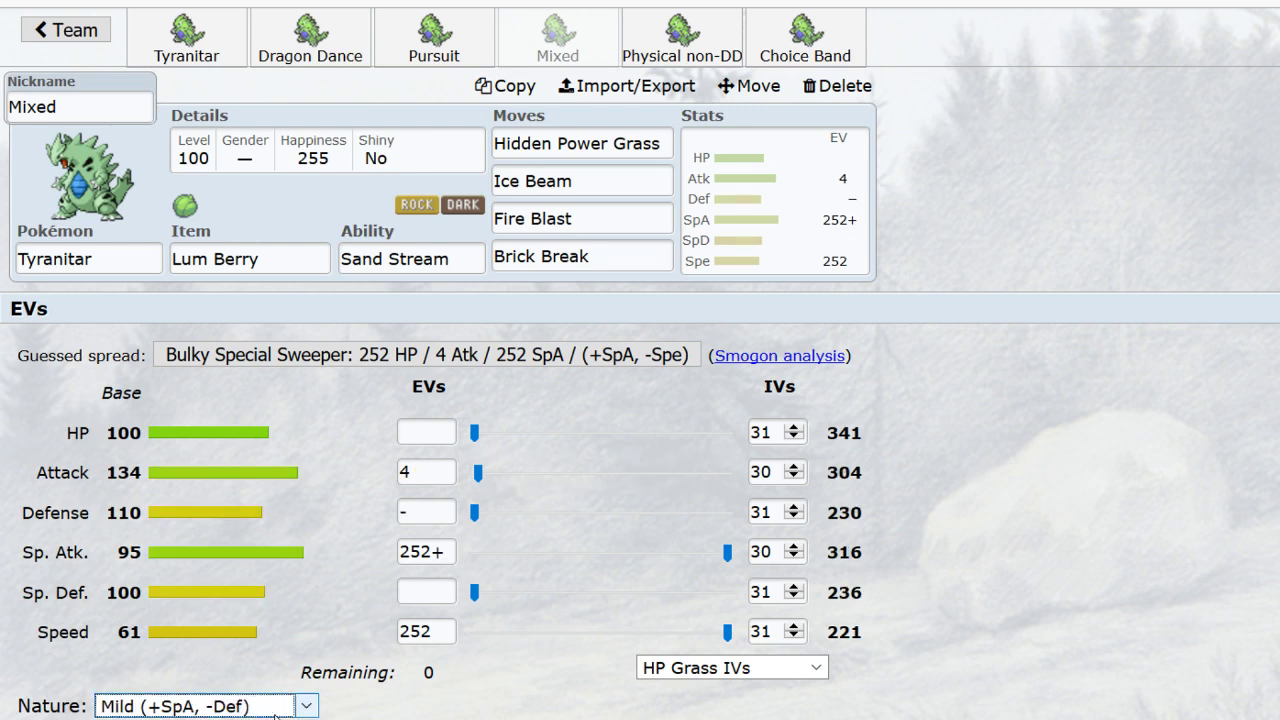
{"action": "key", "text": "r"}
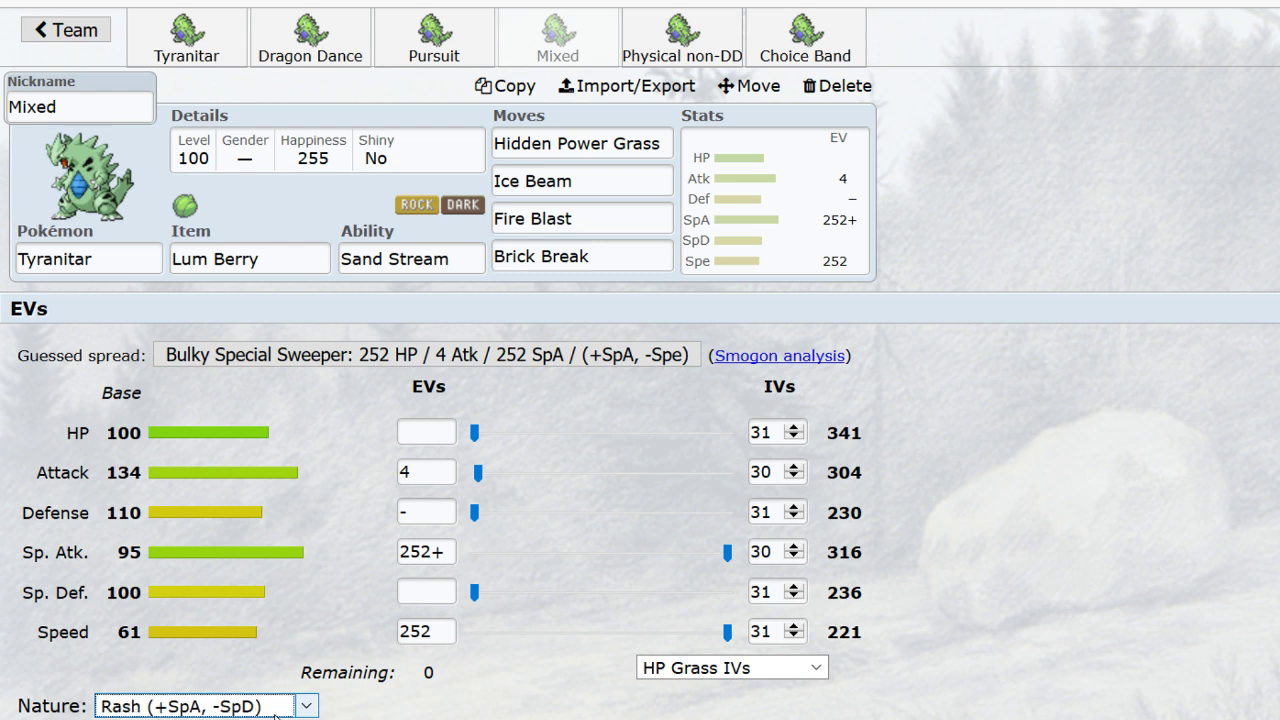
{"action": "key", "text": "i"}
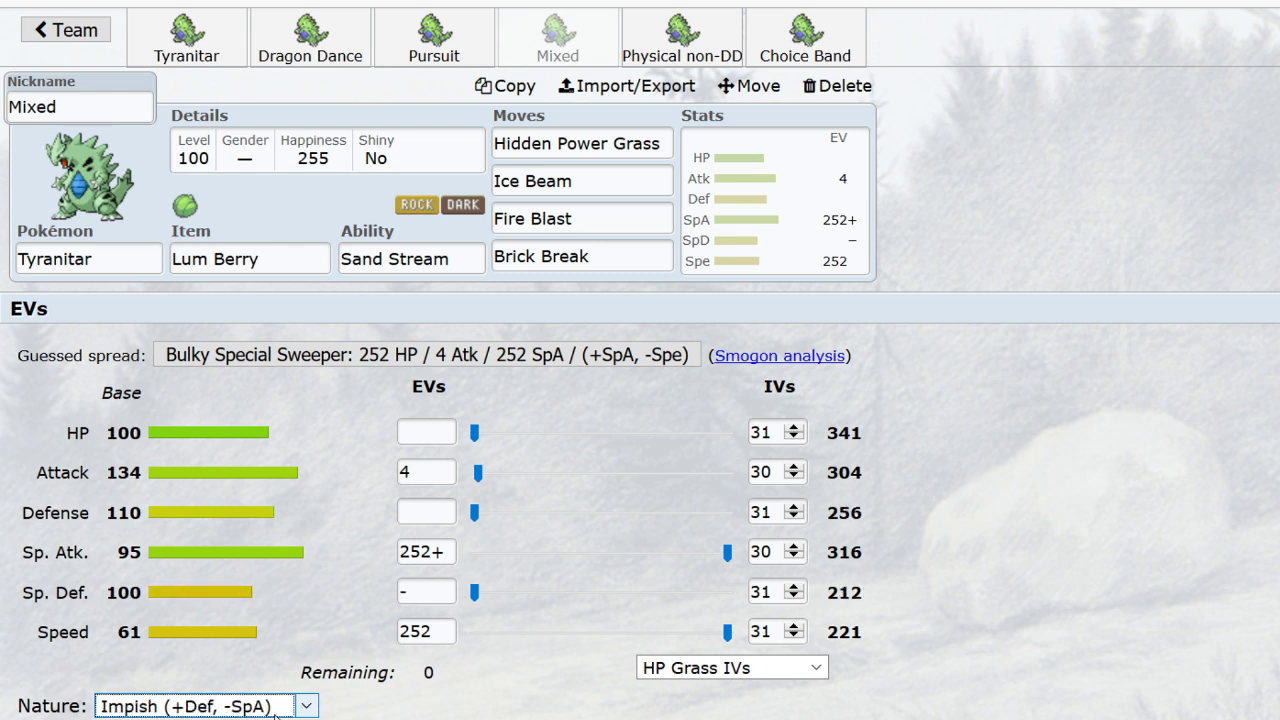
{"action": "key", "text": "m"}
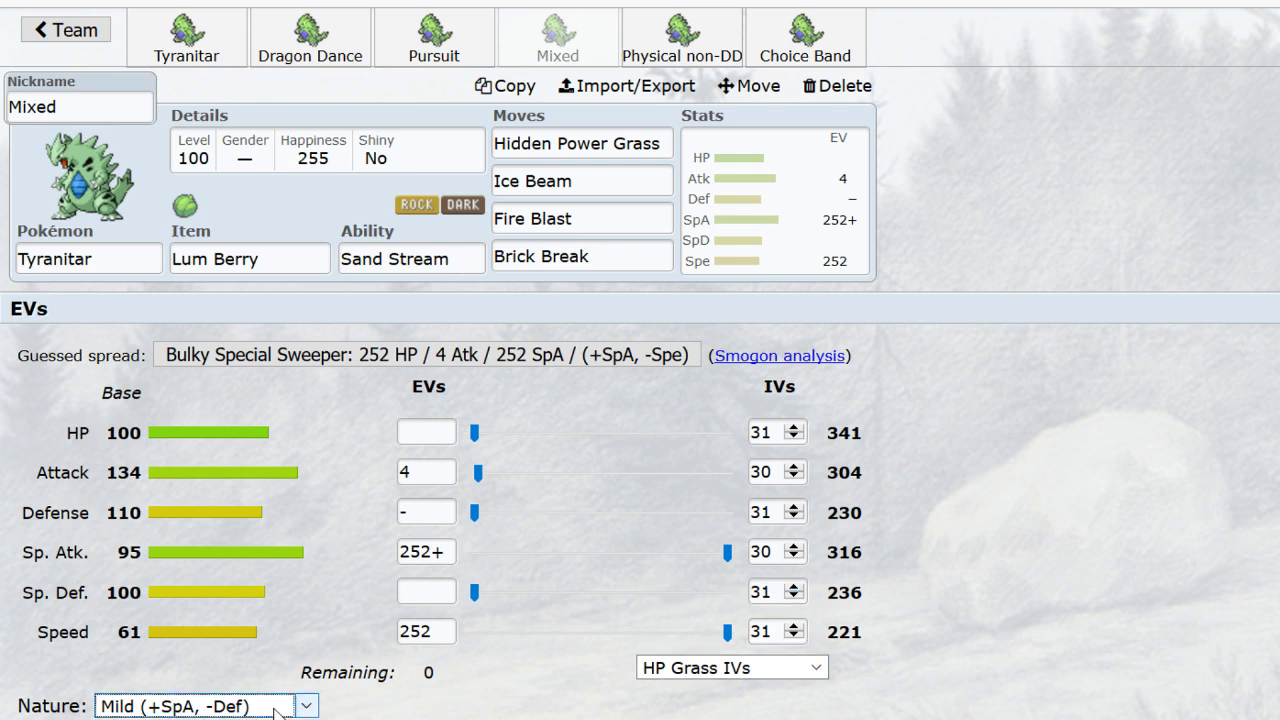
{"action": "key", "text": "Up"}
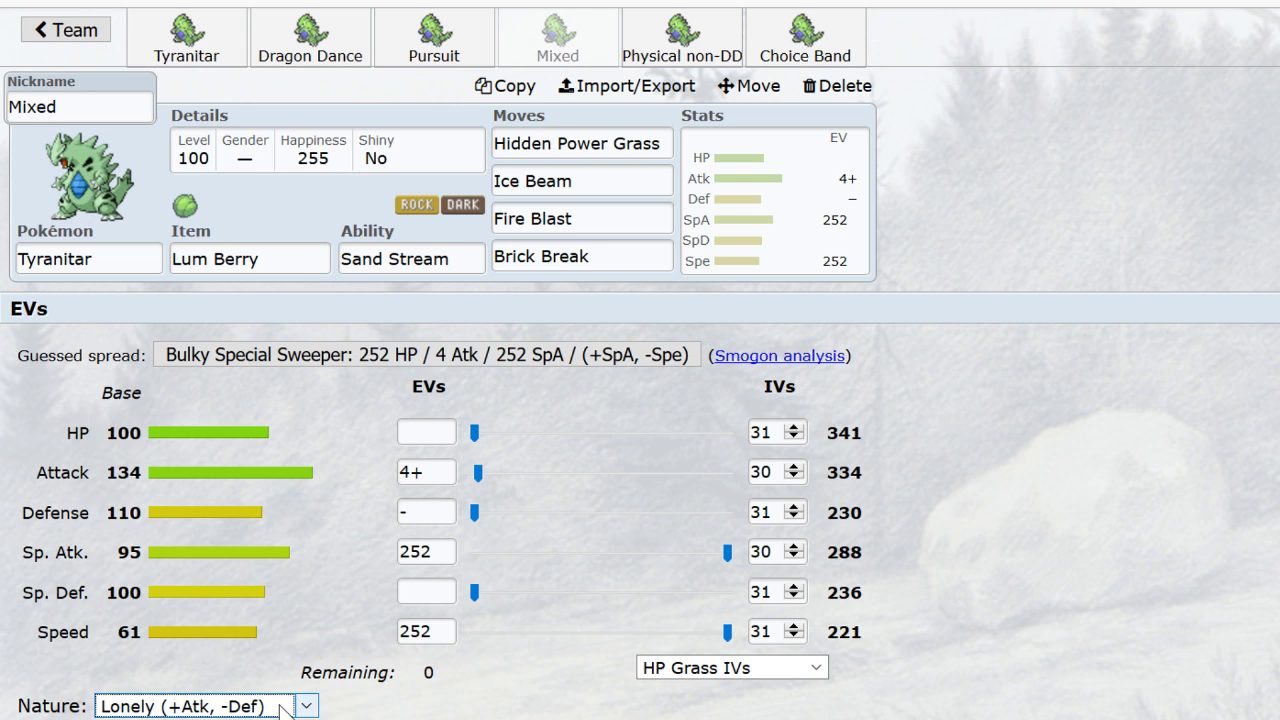
{"action": "key", "text": "Down"}
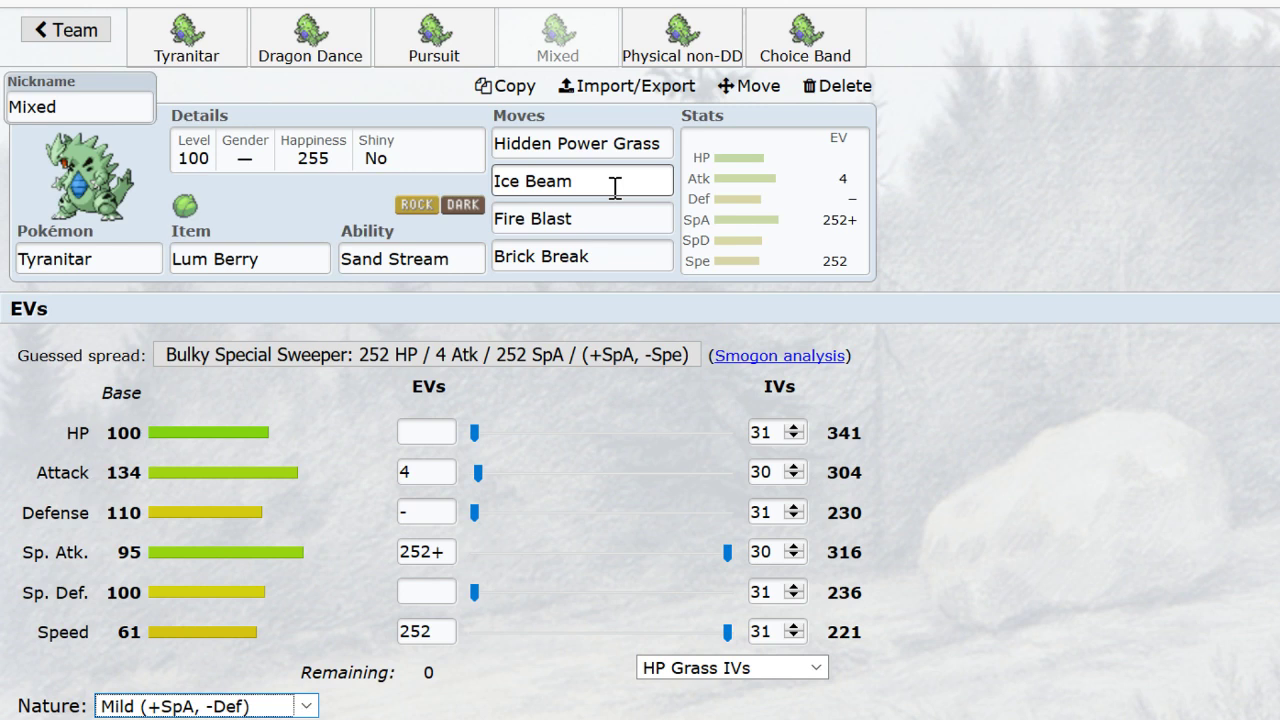
- Set the Mixed set's IVs to 31 Attack and 30 Defense, and change its nature to Lonely (+Atk, -Def)
{"action": "left_click", "coordinate": [794, 517]}
{"action": "left_click", "coordinate": [796, 466]}
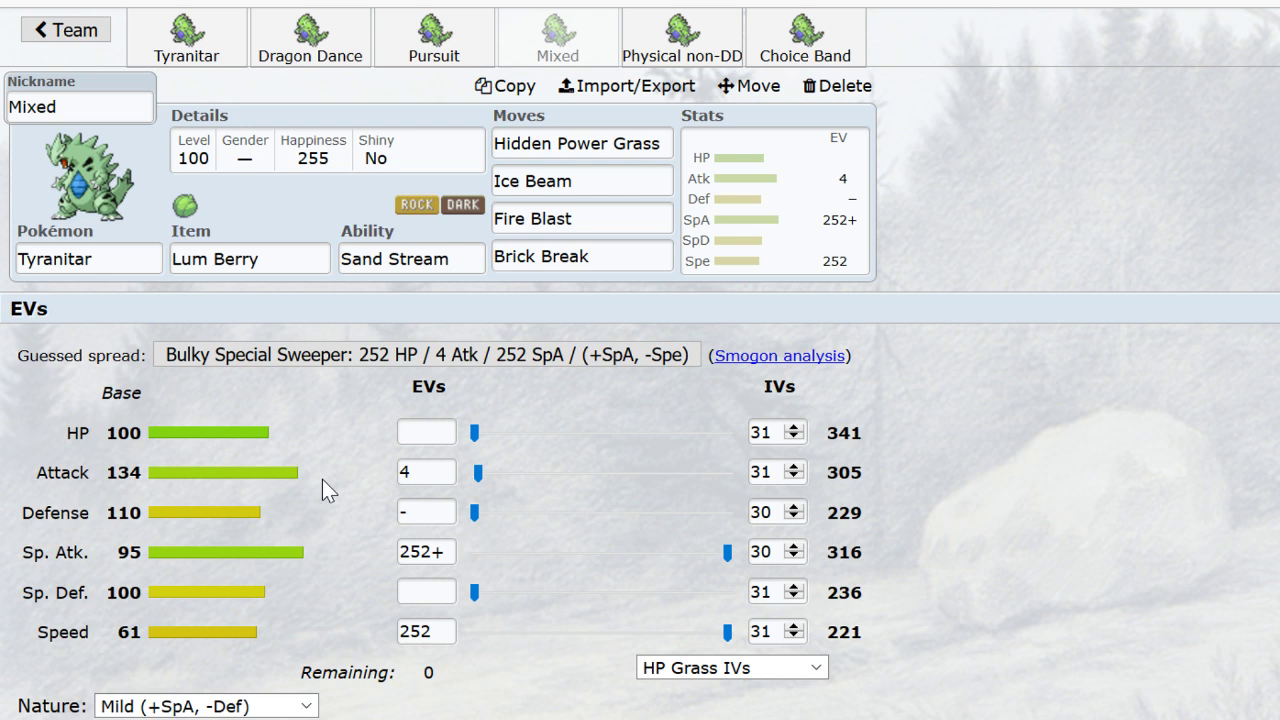
{"action": "left_click", "coordinate": [253, 706]}
{"action": "key", "text": "l"}
{"action": "key", "text": "o"}
{"action": "left_click", "coordinate": [289, 593]}
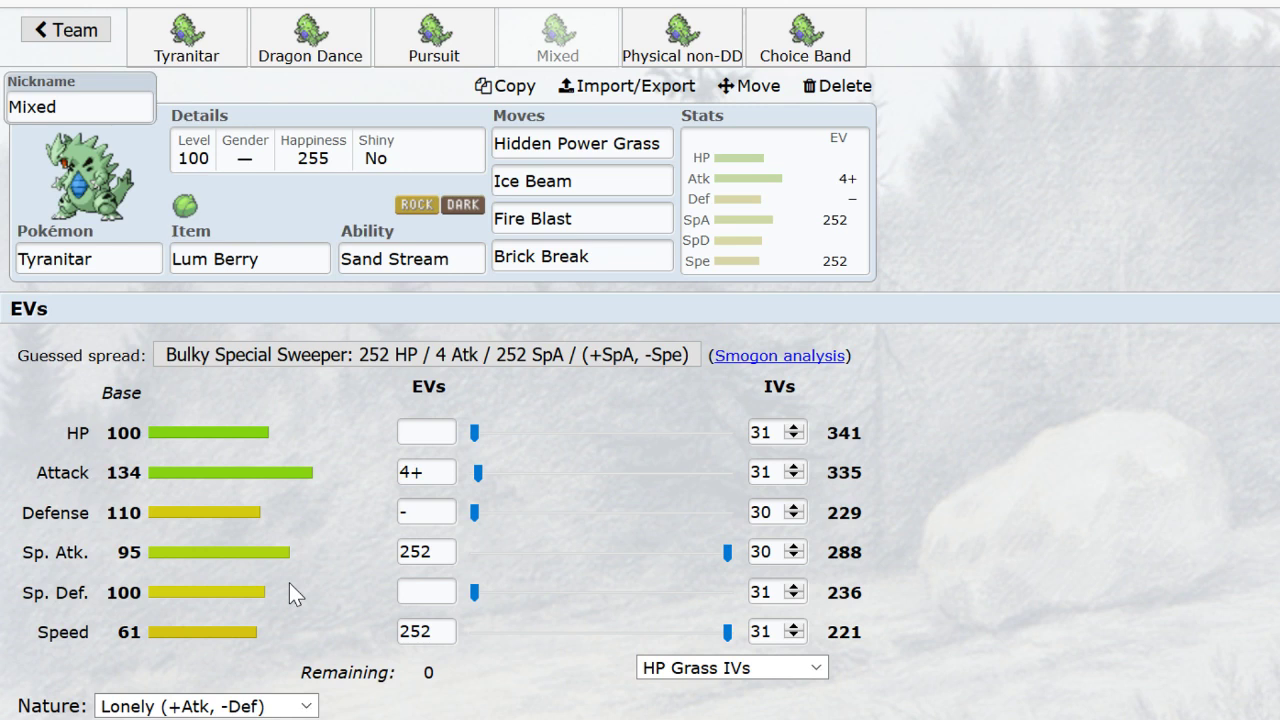
- Give the Physical non-DD set 252 HP and 252 Attack EVs with an Adamant (+Atk, -SpA) nature
{"action": "left_click", "coordinate": [684, 45]}
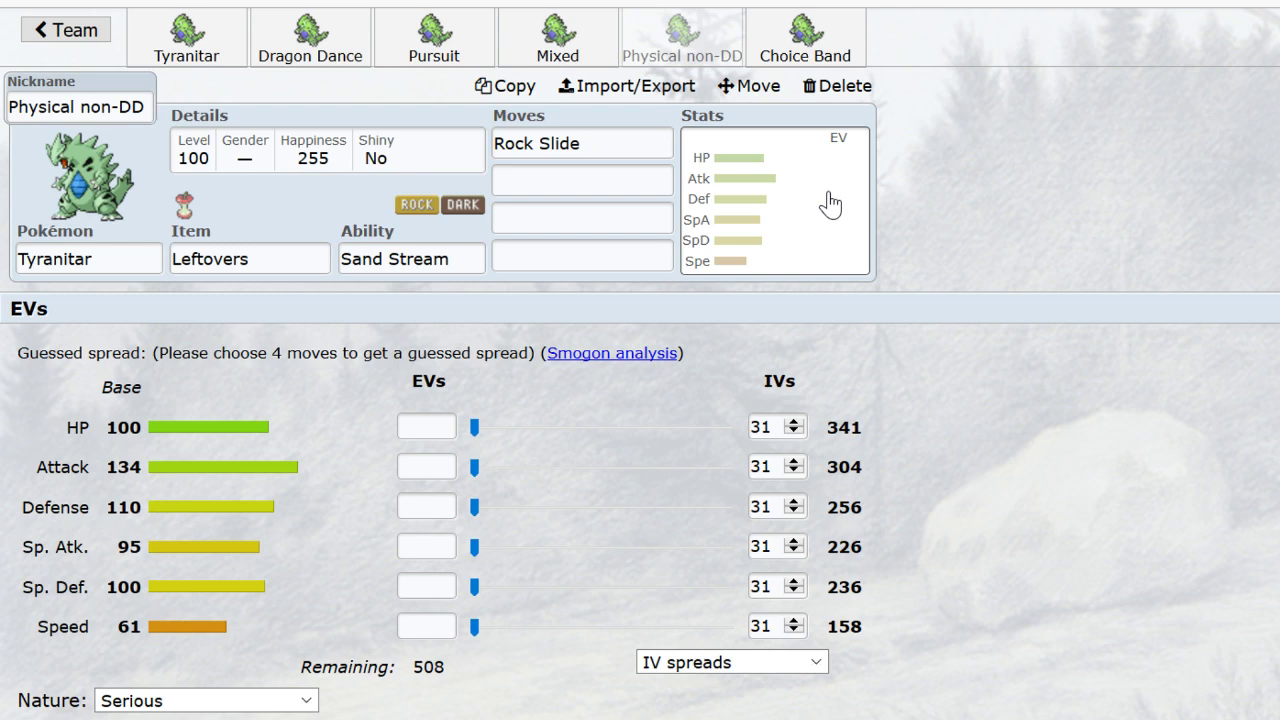
{"action": "left_click", "coordinate": [439, 466]}
{"action": "type", "text": "252"}
{"action": "left_click", "coordinate": [428, 427]}
{"action": "type", "text": "252"}
{"action": "left_click", "coordinate": [268, 703]}
{"action": "key", "text": "a"}
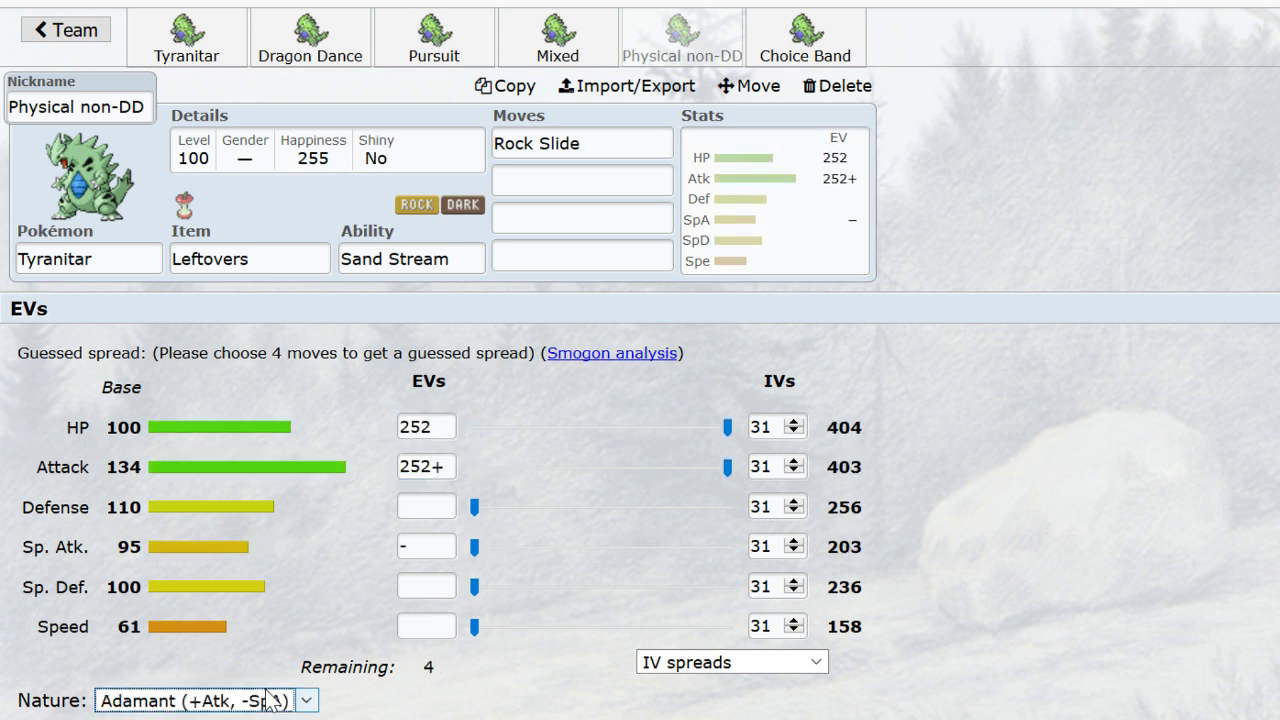
- Fill the Physical non-DD set's empty move slots with Earthquake, Focus Punch and Hidden Power Bug
{"action": "left_click", "coordinate": [615, 174]}
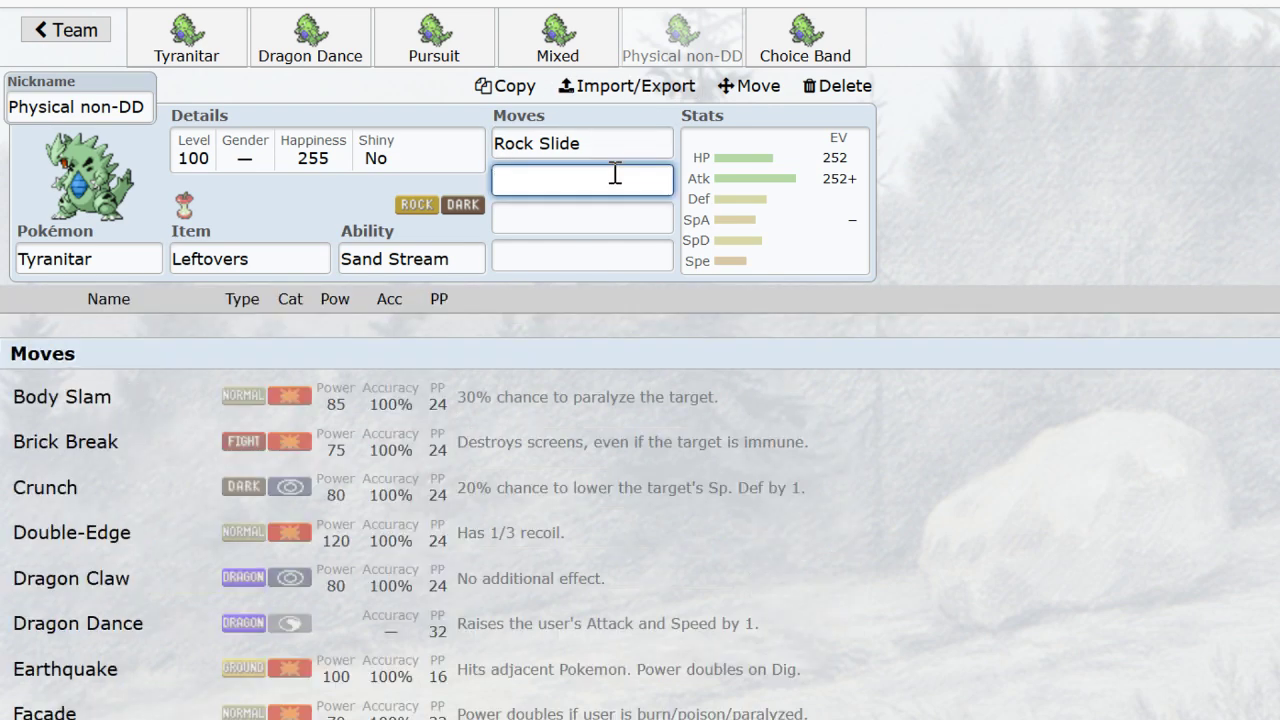
{"action": "type", "text": "earthquake"}
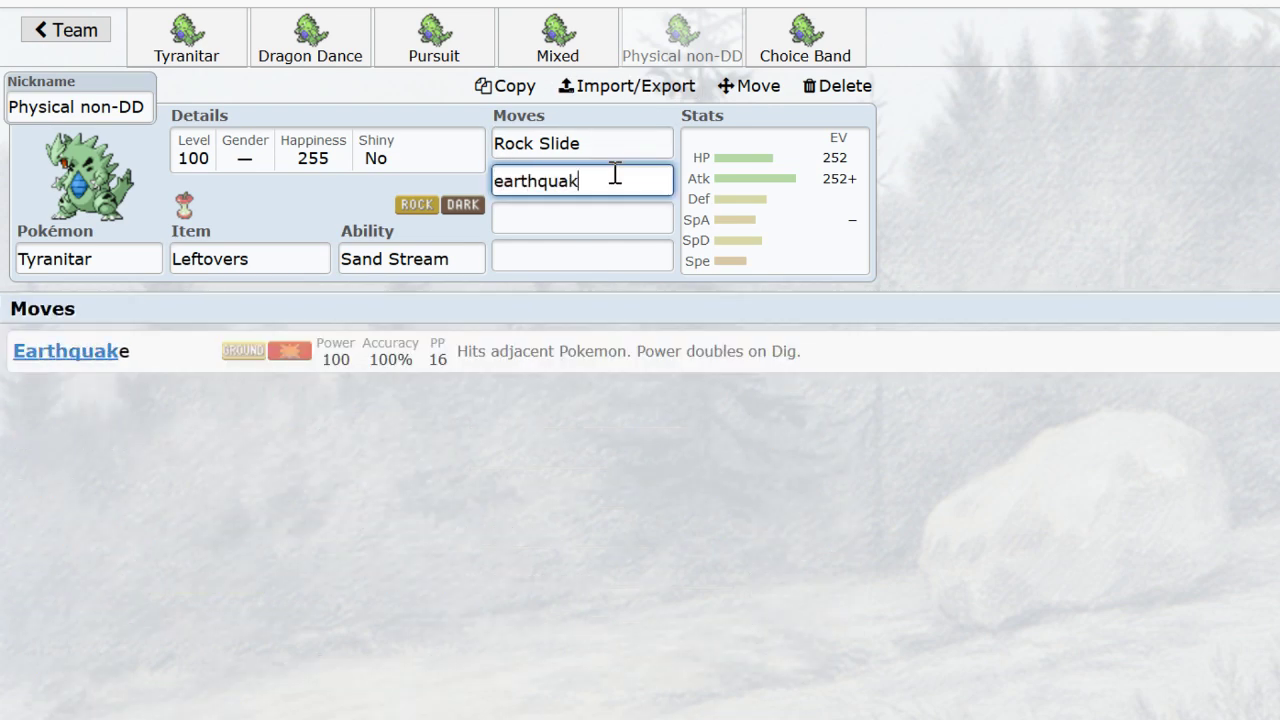
{"action": "key", "text": "Return"}
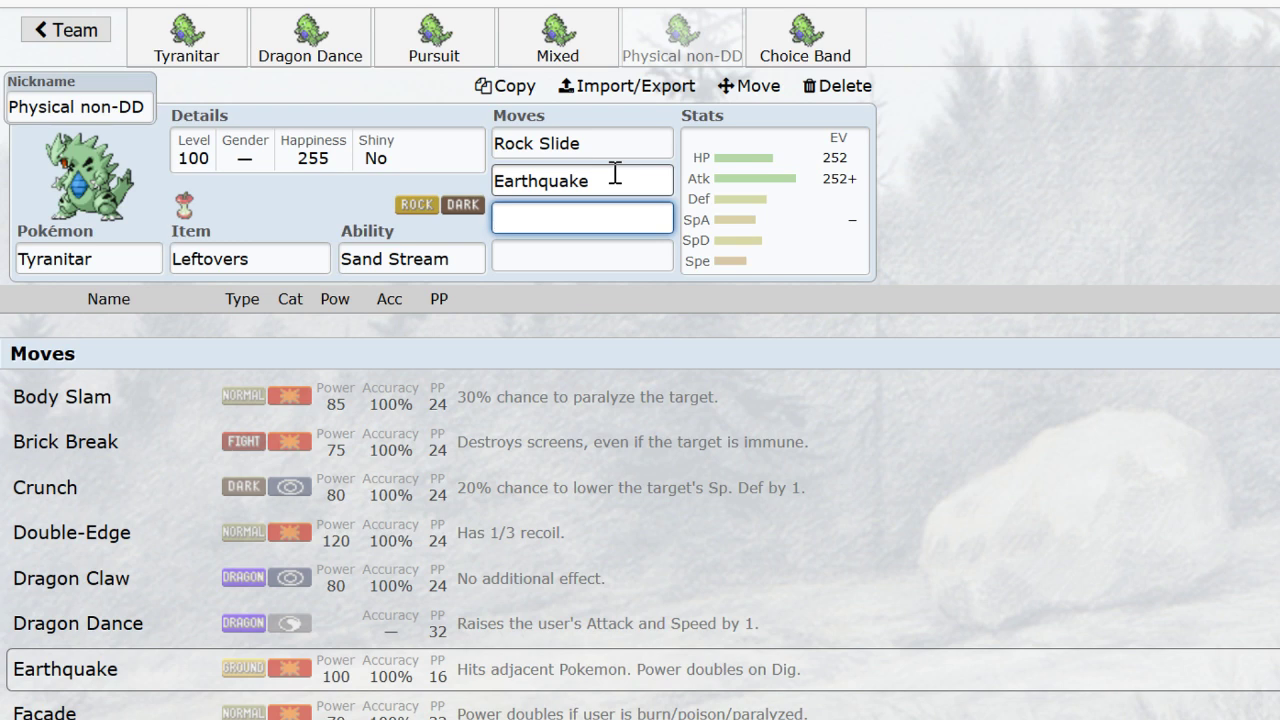
{"action": "type", "text": "focusp"}
{"action": "key", "text": "Return"}
{"action": "type", "text": "hiddenpowerb"}
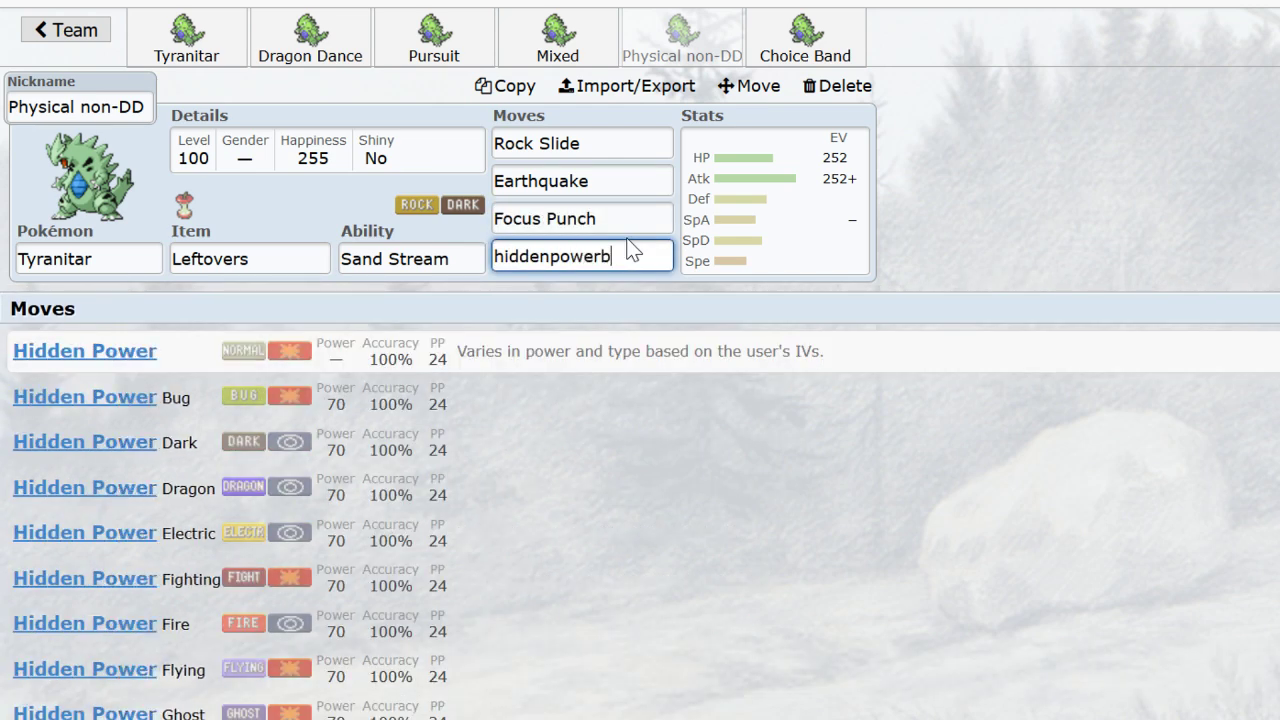
{"action": "key", "text": "Return"}
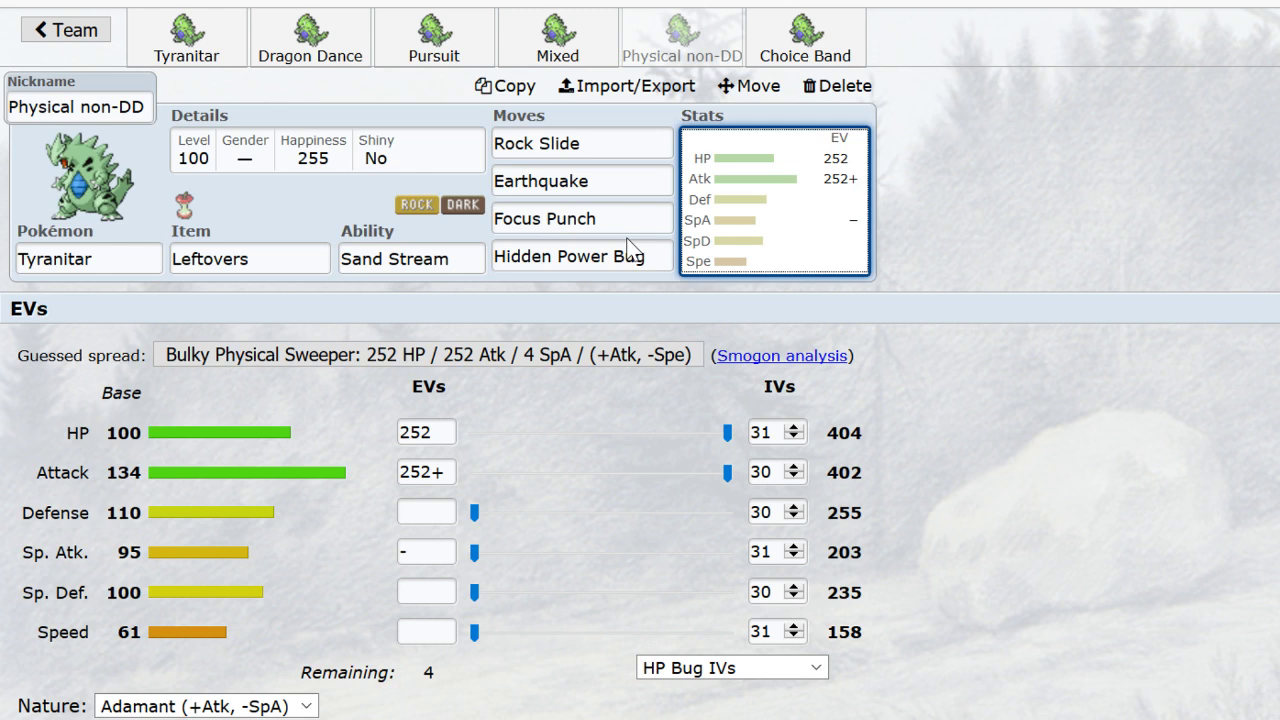
- Apply the HP Bug IV spread with 30 Sp. Def. and 30 Speed to the Physical non-DD set, and add 4 Defense EVs
{"action": "left_click", "coordinate": [450, 40]}
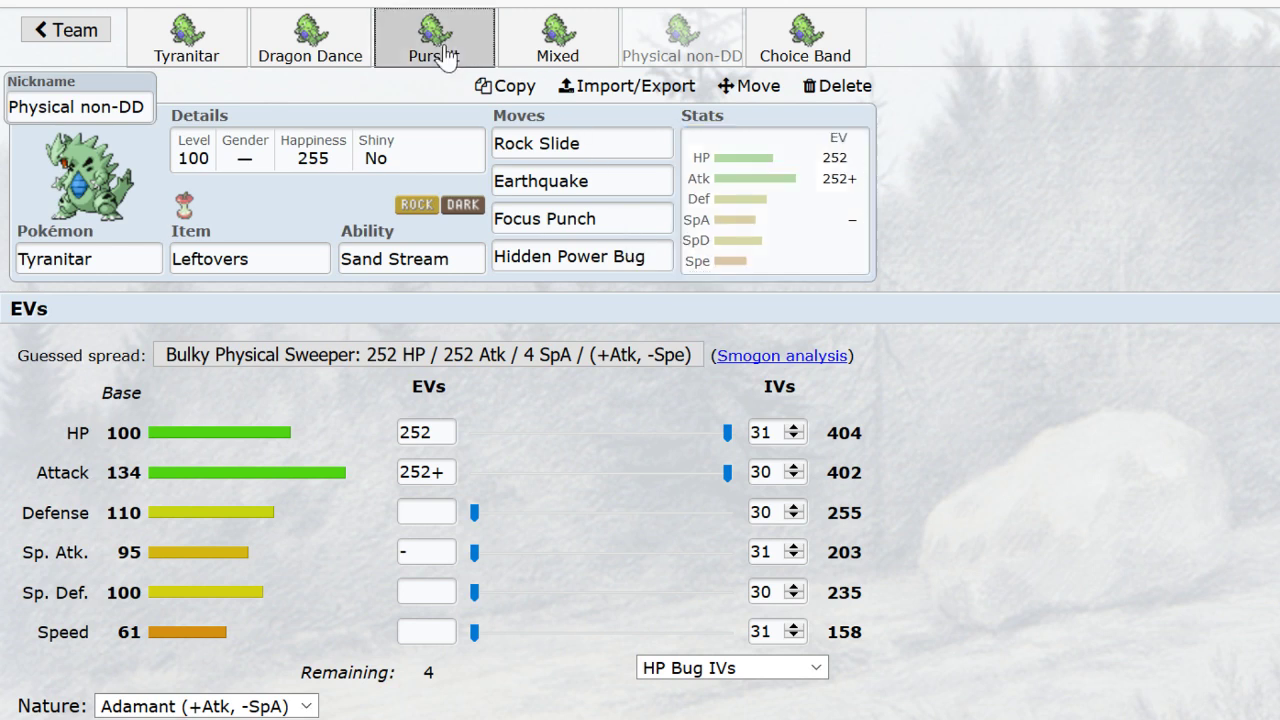
{"action": "left_click", "coordinate": [684, 18]}
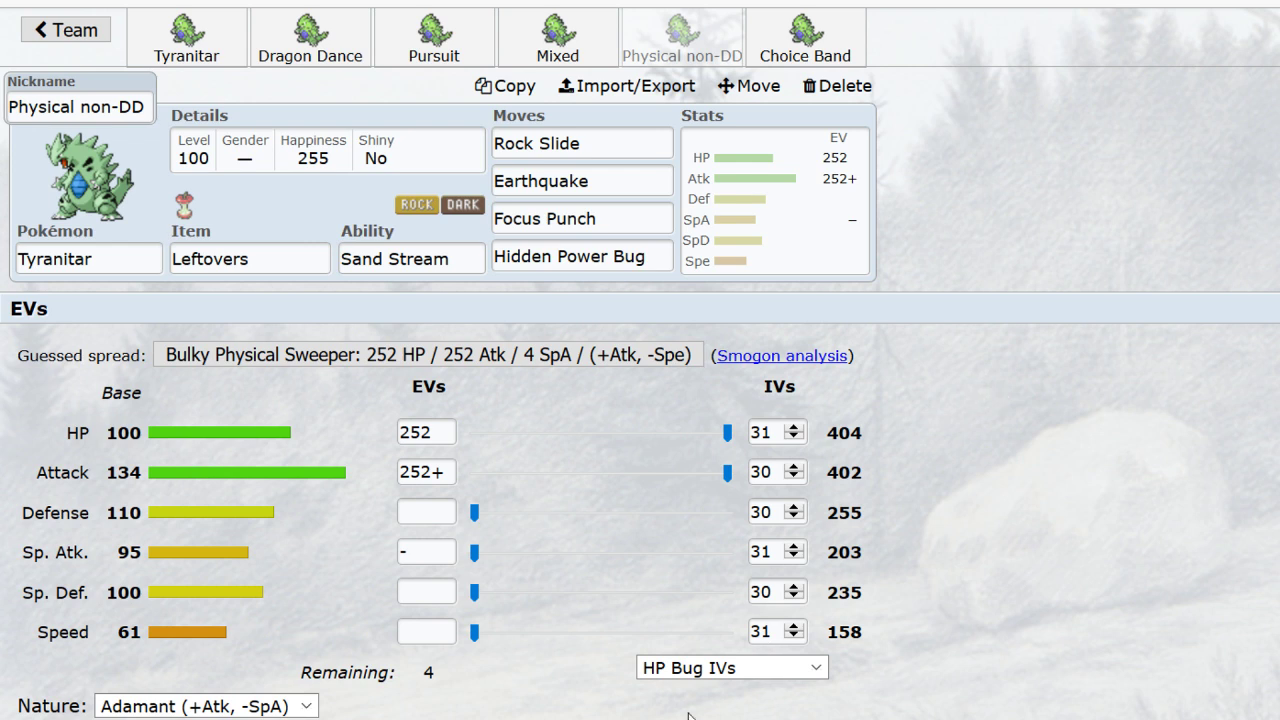
{"action": "left_click", "coordinate": [690, 484]}
{"action": "left_click", "coordinate": [426, 512]}
{"action": "type", "text": "4"}
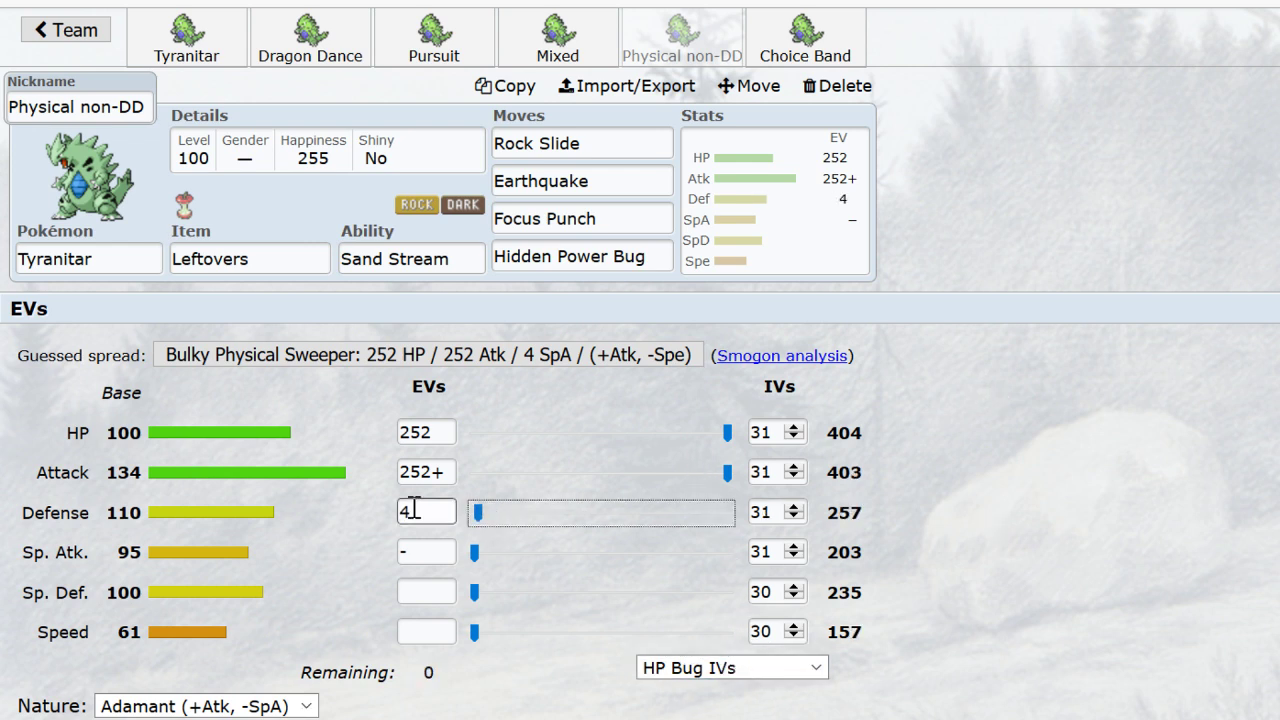
- Replace Earthquake with Substitute as the Physical non-DD set's second move and bring back its EV details
{"action": "scroll", "coordinate": [425, 500], "scroll_direction": "down", "scroll_amount": 1}
{"action": "scroll", "coordinate": [347, 520], "scroll_direction": "up", "scroll_amount": 1}
{"action": "left_click", "coordinate": [654, 181]}
{"action": "left_click_drag", "start_coordinate": [654, 181], "coordinate": [479, 190]}
{"action": "type", "text": "substitu"}
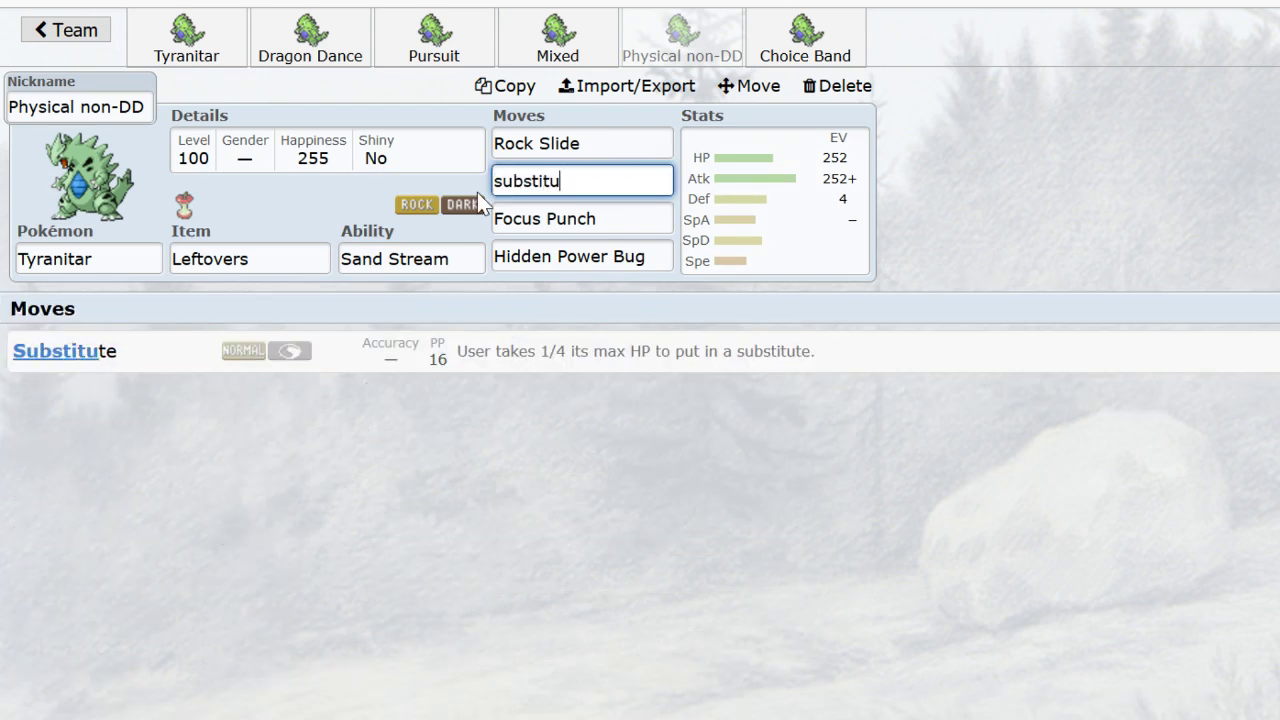
{"action": "key", "text": "Return"}
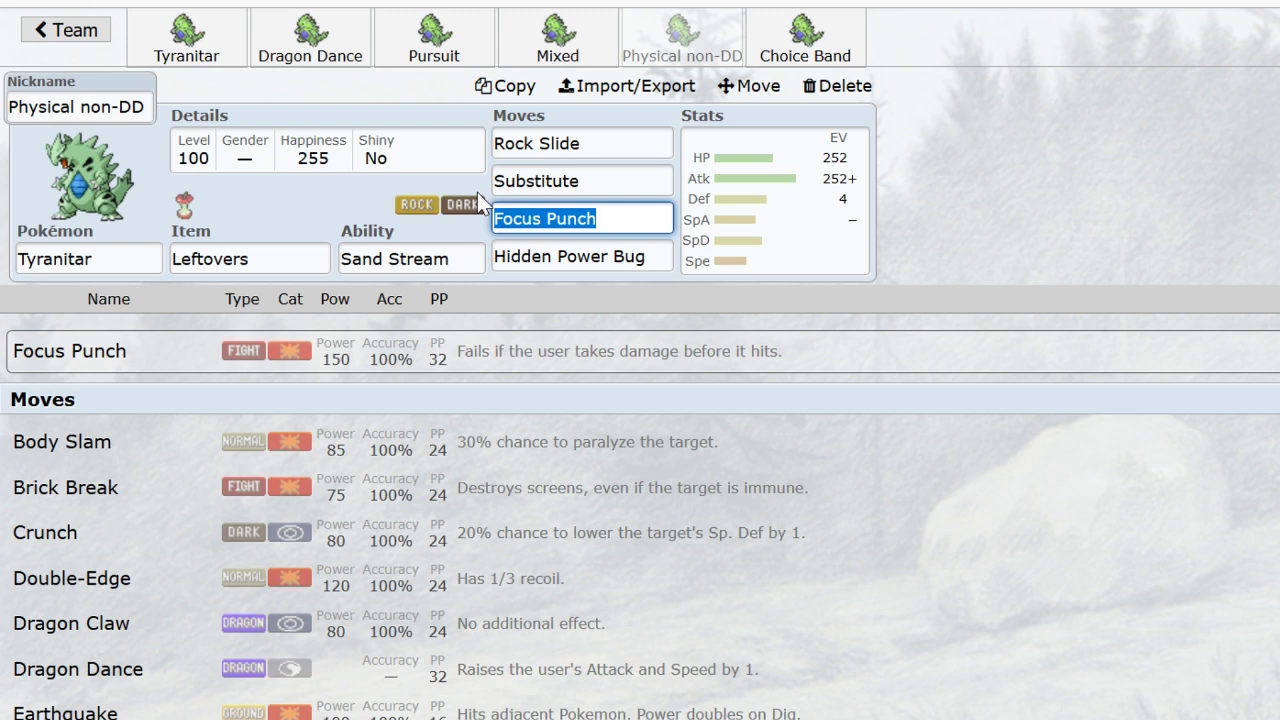
{"action": "left_click", "coordinate": [758, 160]}
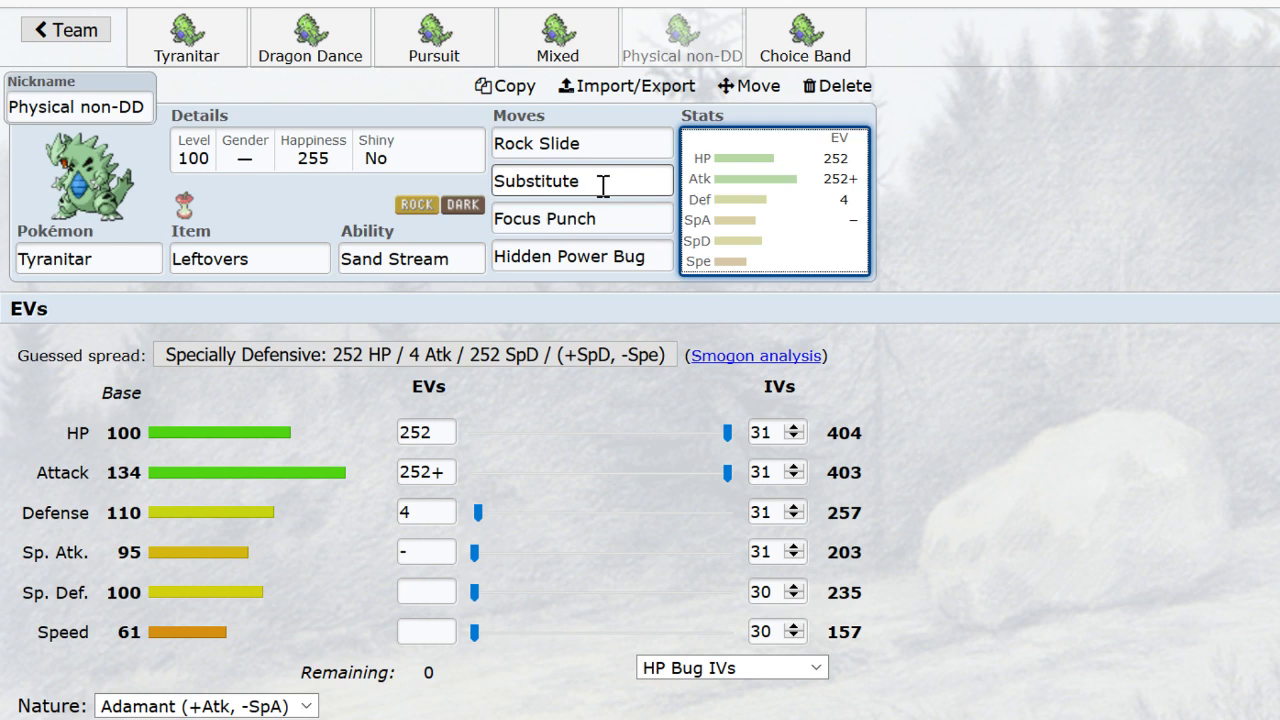
- Change the Physical non-DD set's Hidden Power Bug to Hidden Power Grass
{"action": "left_click", "coordinate": [600, 251]}
{"action": "left_click_drag", "start_coordinate": [600, 251], "coordinate": [657, 254]}
{"action": "type", "text": "g"}
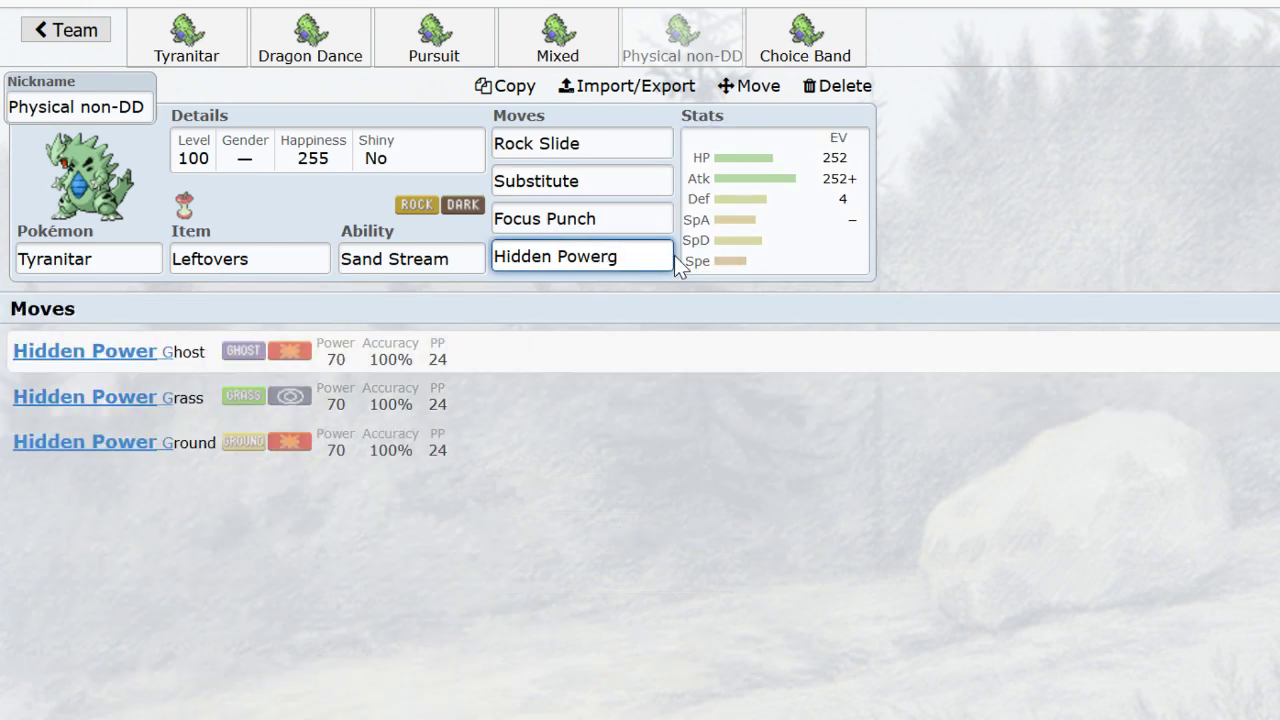
{"action": "type", "text": "ra"}
{"action": "key", "text": "Return"}
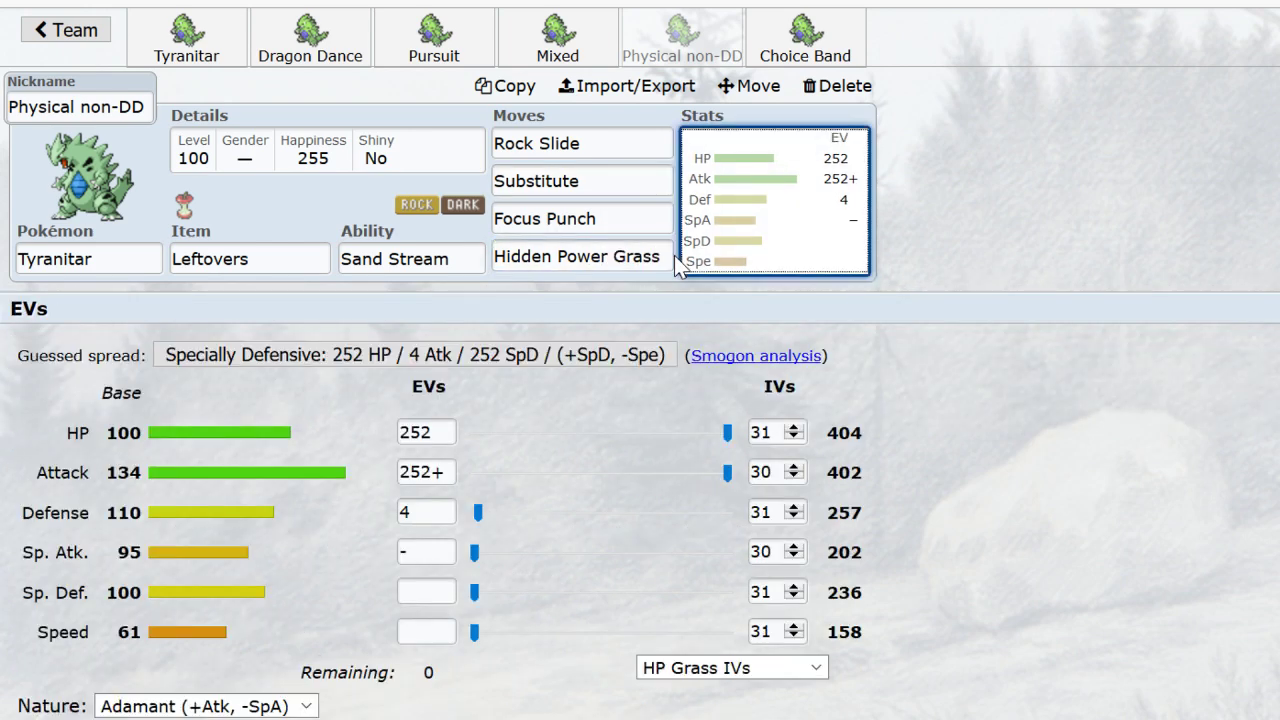
- Change the Physical non-DD set's nature to Lonely (+Atk, -Def) and move the 4 Defense EVs into Sp. Atk
{"action": "left_click", "coordinate": [263, 706]}
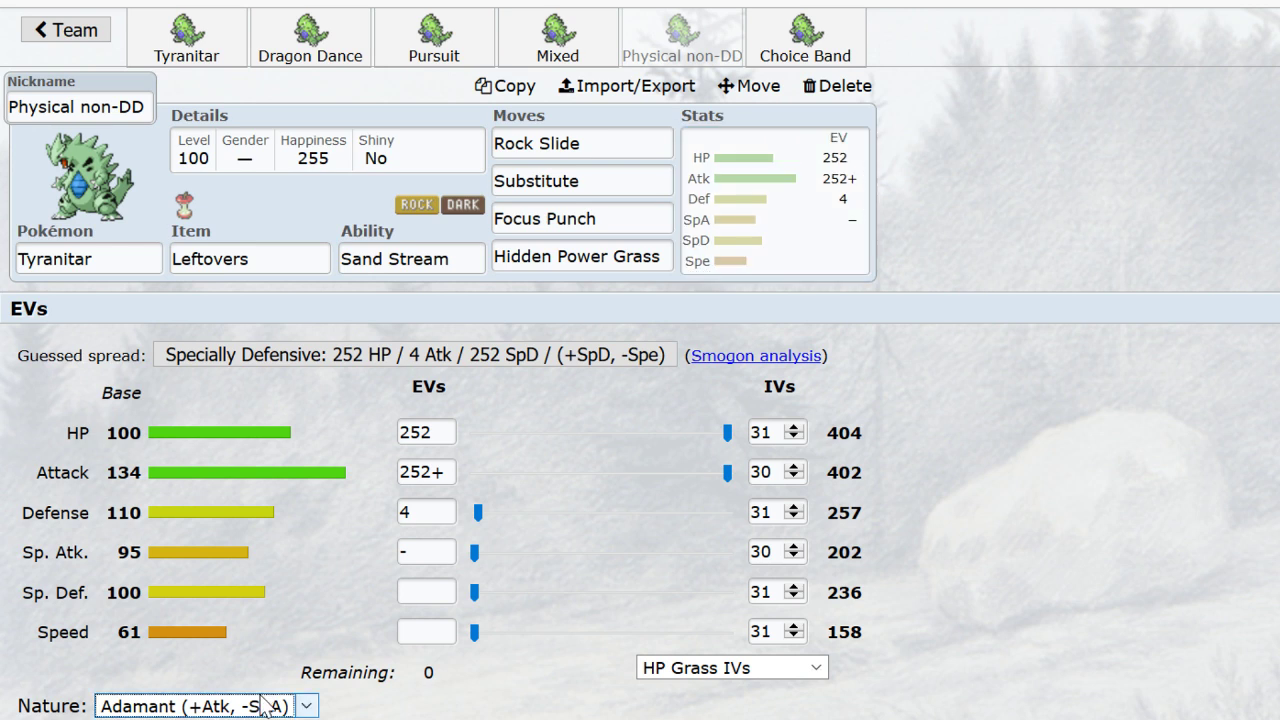
{"action": "key", "text": "l"}
{"action": "key", "text": "o"}
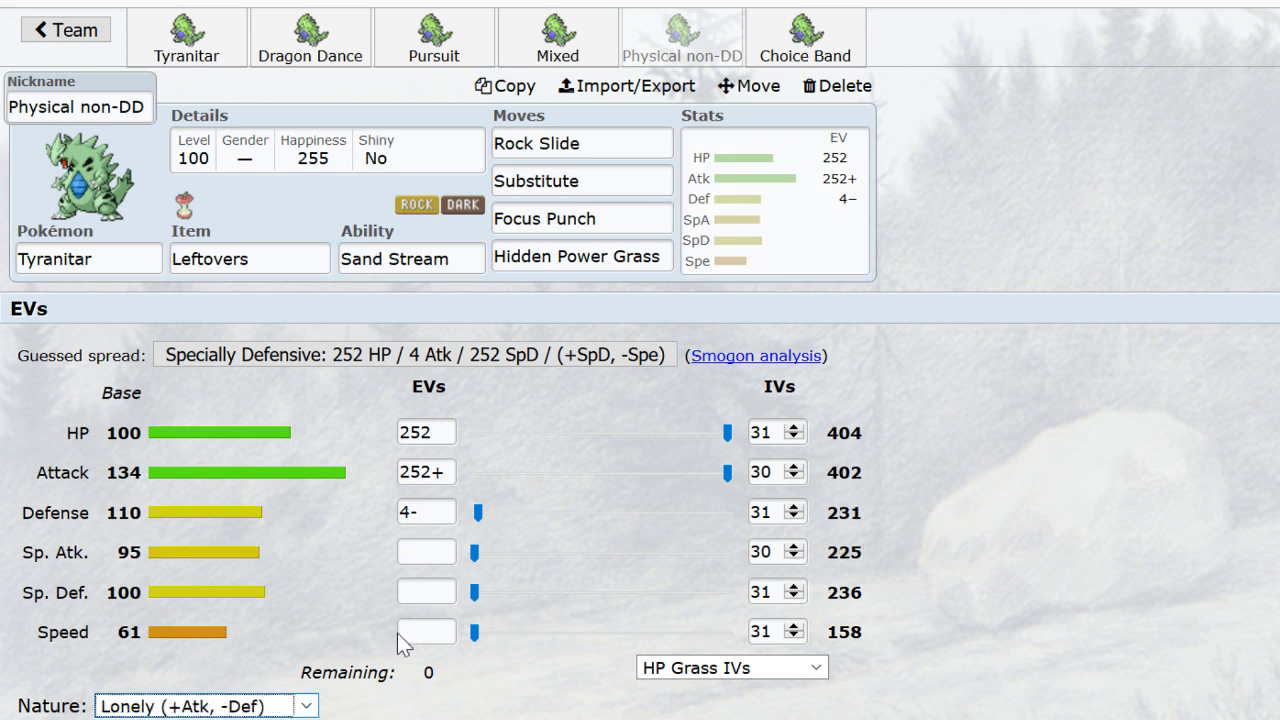
{"action": "left_click", "coordinate": [475, 520]}
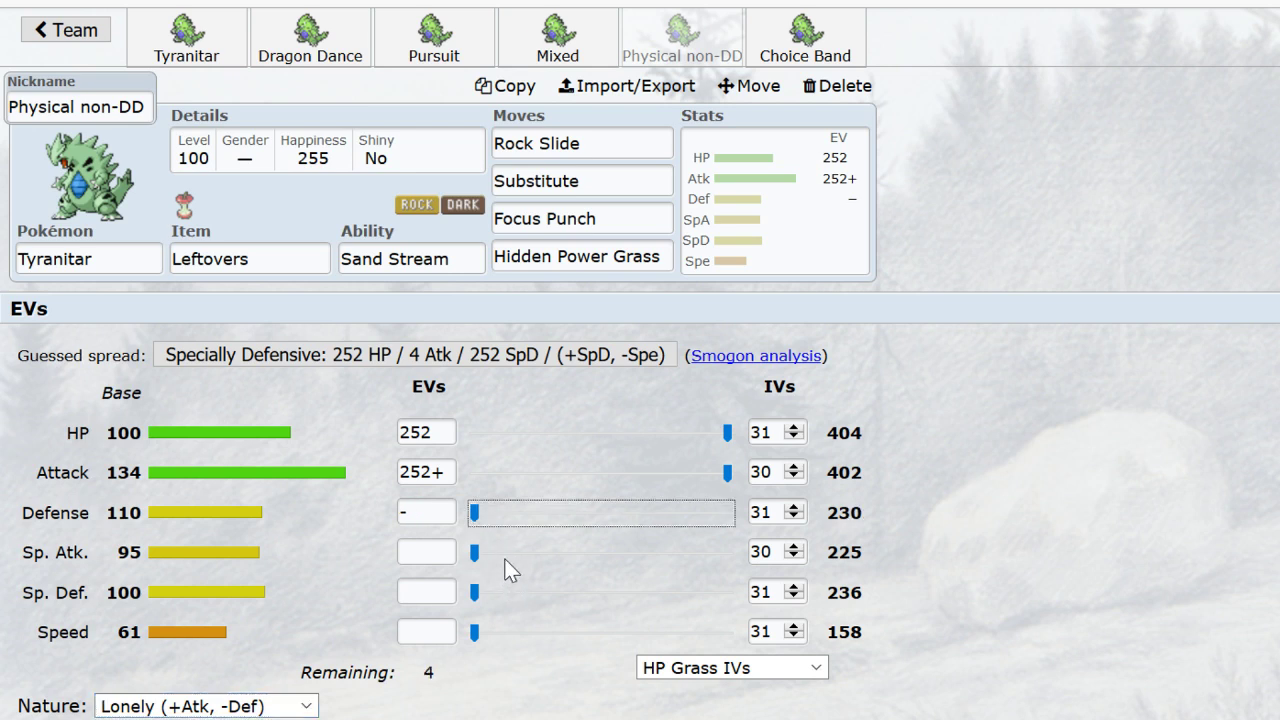
{"action": "left_click", "coordinate": [504, 559]}
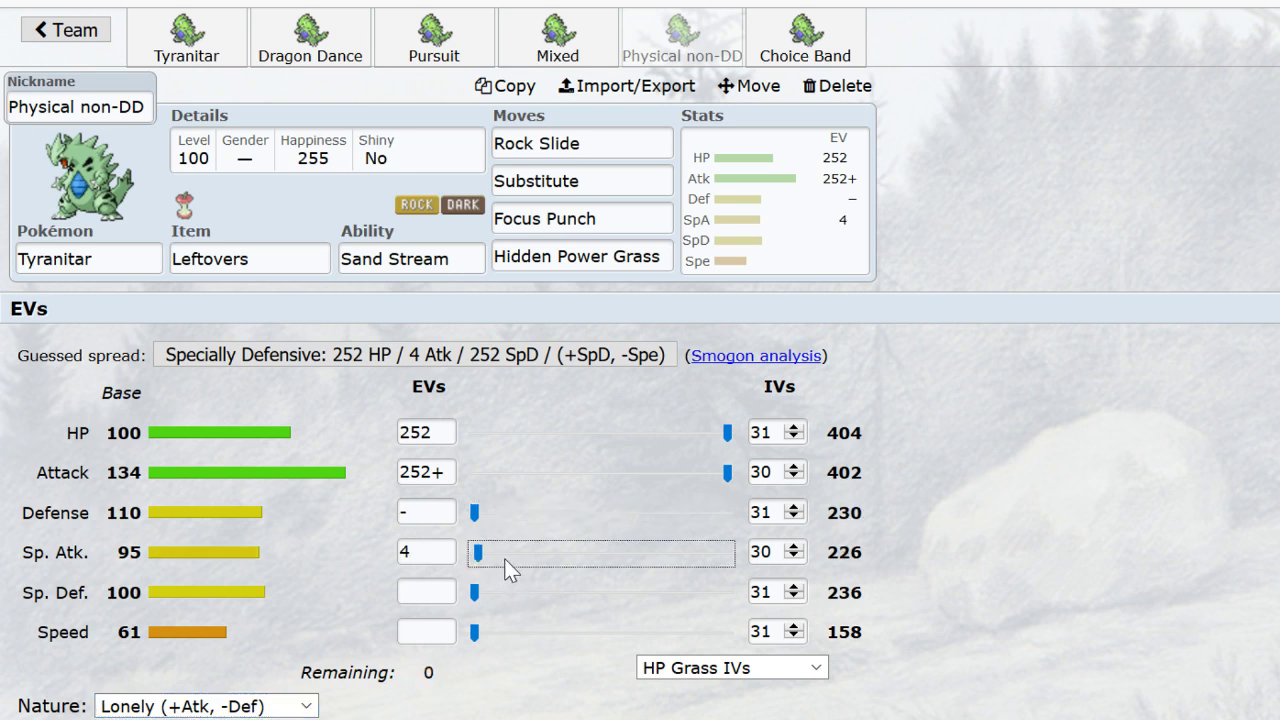
- Set the Physical non-DD set's IVs to 31 Attack and 30 Defense
{"action": "left_click", "coordinate": [794, 517]}
{"action": "left_click", "coordinate": [794, 467]}
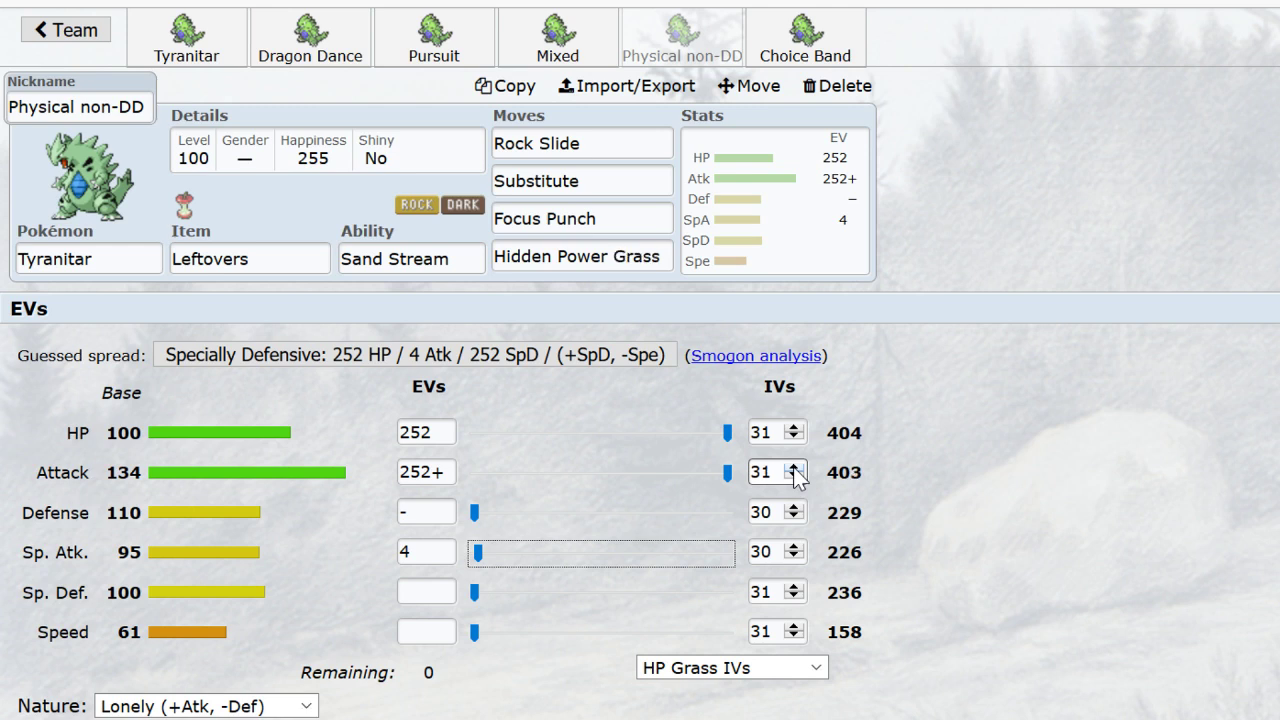
{"action": "left_click", "coordinate": [951, 514]}
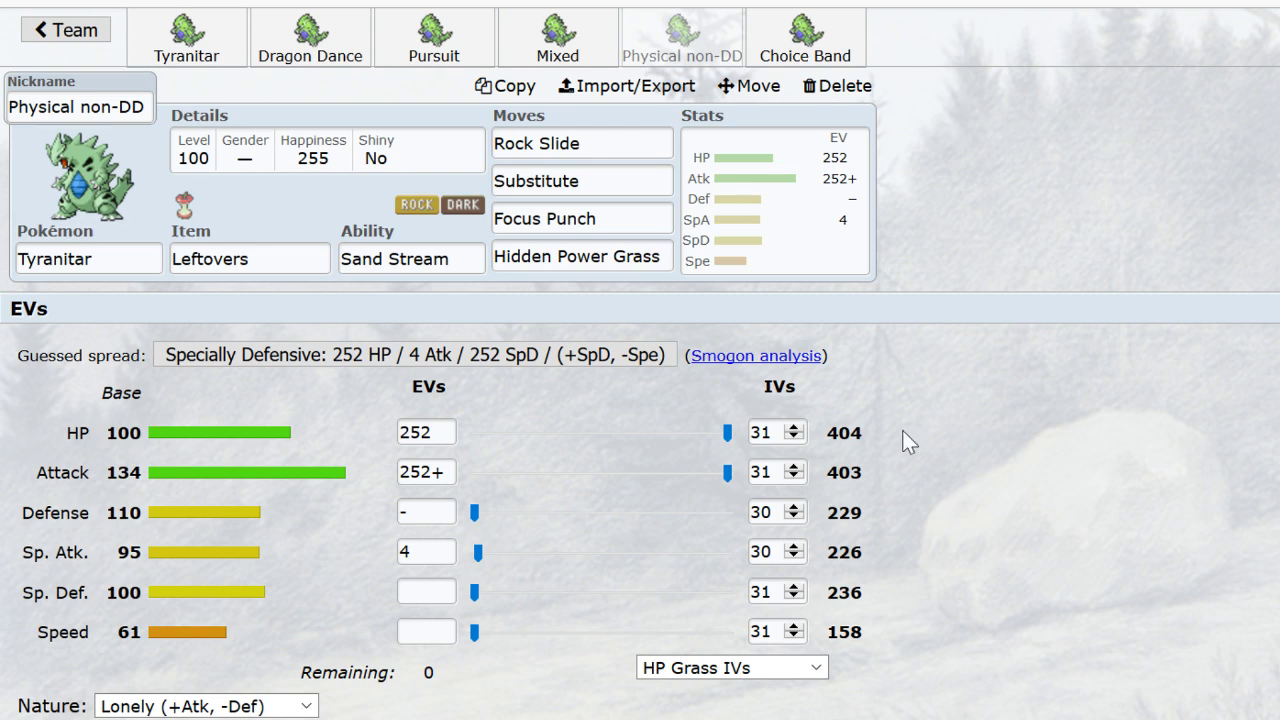
- Switch the Physical non-DD set's fourth move back to Hidden Power Bug and reopen its EV and IV details
{"action": "left_click", "coordinate": [613, 258]}
{"action": "left_click", "coordinate": [795, 277]}
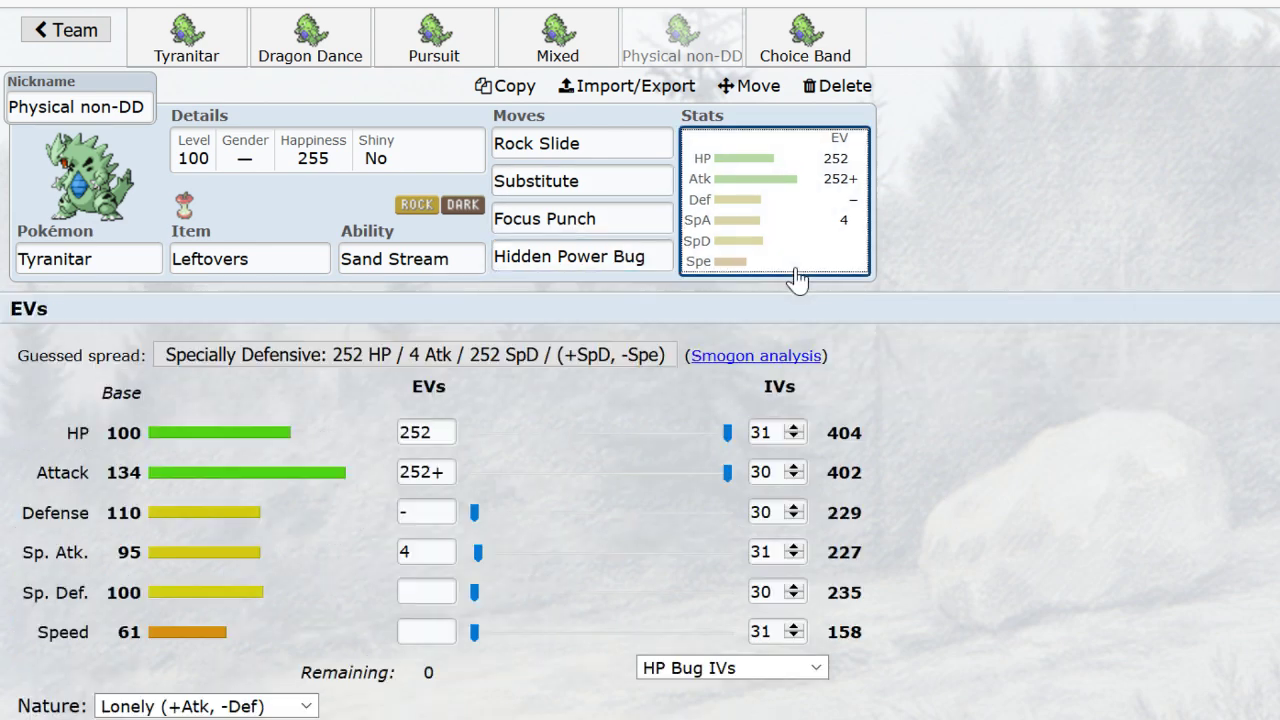
- Replace Substitute with Earthquake as the Physical non-DD set's second move
{"action": "left_click", "coordinate": [598, 172]}
{"action": "type", "text": "Sea"}
{"action": "key", "text": "BackSpace"}
{"action": "key", "text": "BackSpace"}
{"action": "key", "text": "BackSpace"}
{"action": "type", "text": "earthqua"}
{"action": "key", "text": "Return"}
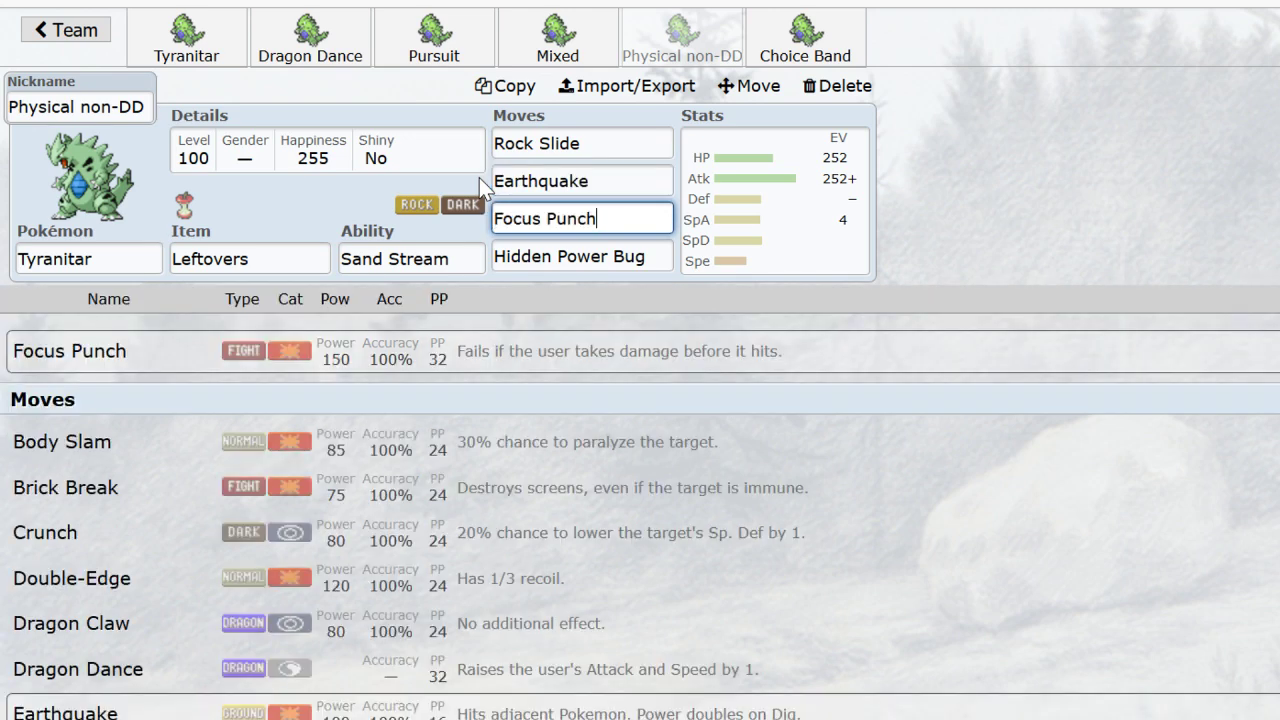
- Give the set HP Bug IVs with 31 Attack and Defense, move the 4 Sp. Atk. EVs to Defense, and choose Adamant nature
{"action": "left_click", "coordinate": [825, 180]}
{"action": "left_click", "coordinate": [700, 668]}
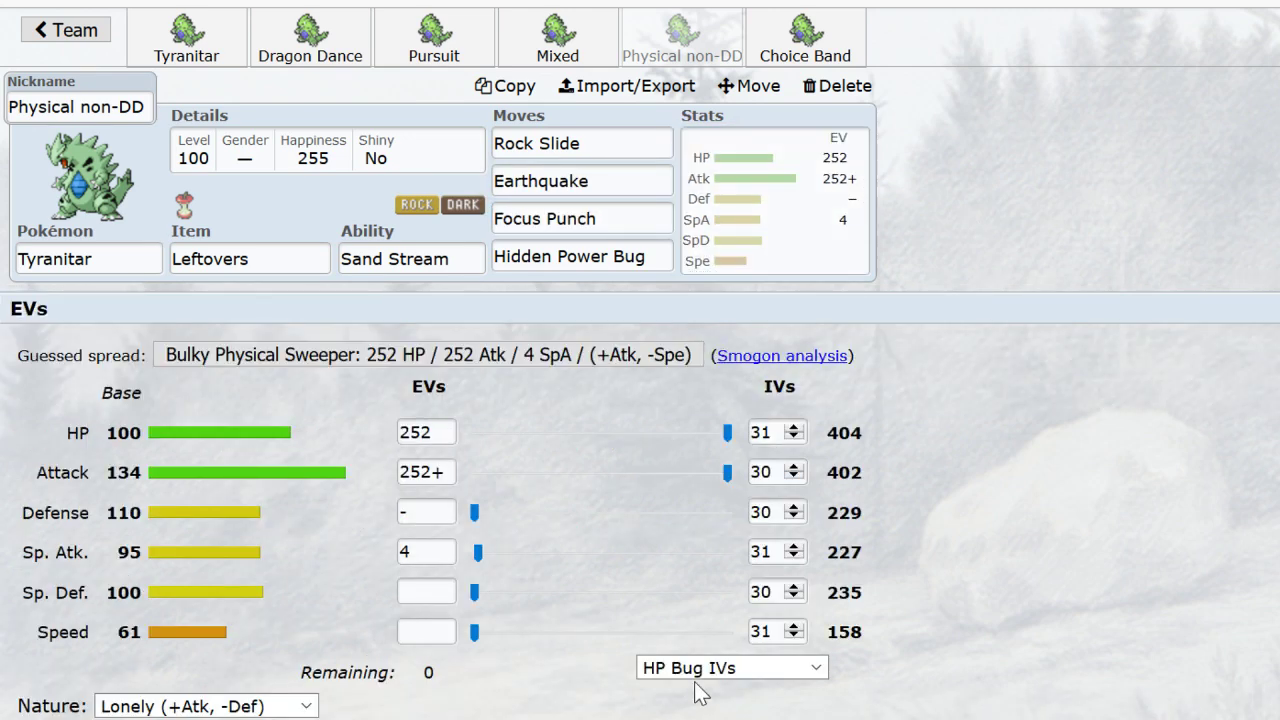
{"action": "left_click", "coordinate": [706, 471]}
{"action": "left_click_drag", "start_coordinate": [487, 554], "coordinate": [476, 557]}
{"action": "left_click_drag", "start_coordinate": [475, 513], "coordinate": [483, 519]}
{"action": "left_click", "coordinate": [228, 695]}
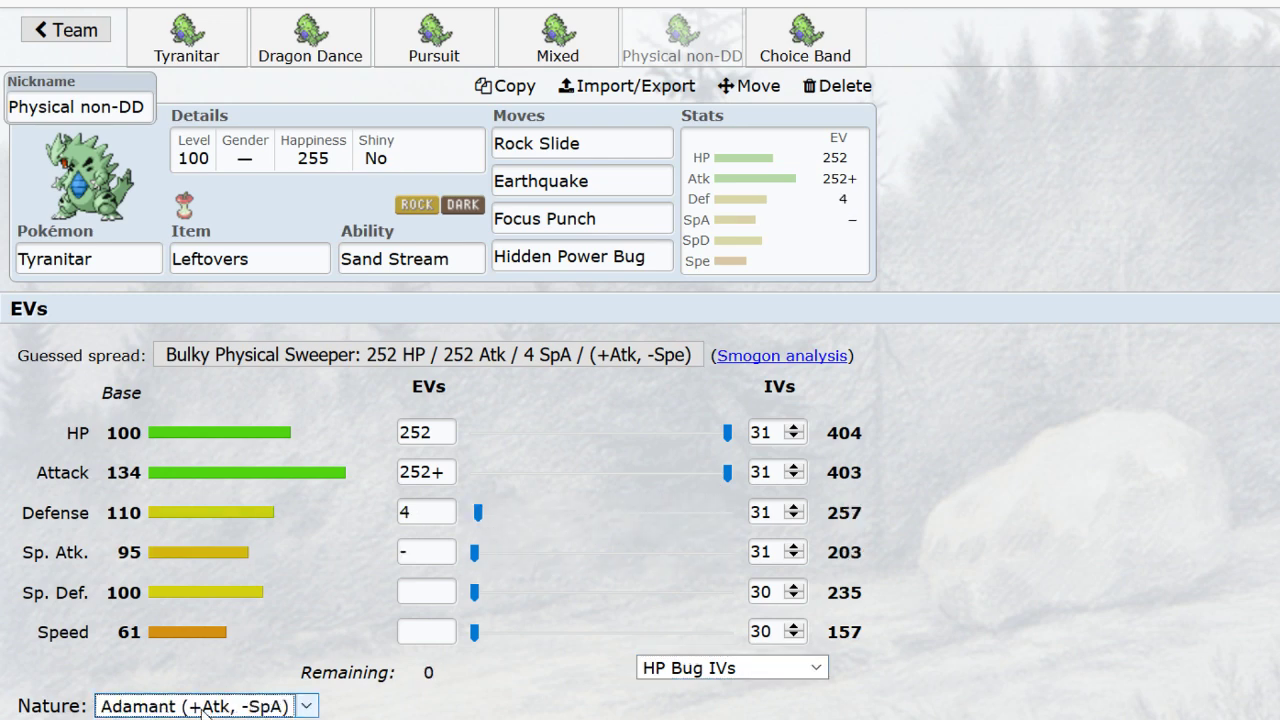
- Replace Focus Punch with Roar as the third move and reopen the set's EV and IV details
{"action": "left_click", "coordinate": [638, 226]}
{"action": "type", "text": "roar"}
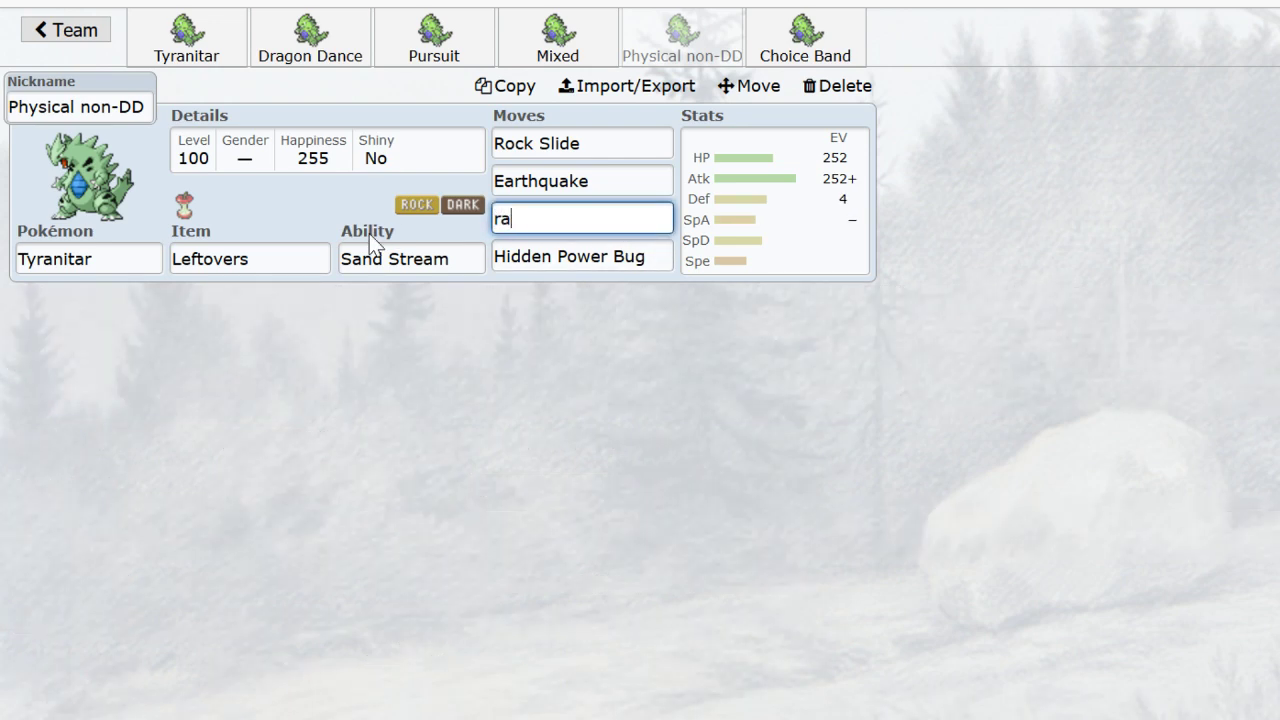
{"action": "key", "text": "Return"}
{"action": "left_click", "coordinate": [789, 203]}
{"action": "left_click", "coordinate": [712, 668]}
{"action": "left_click", "coordinate": [735, 478]}
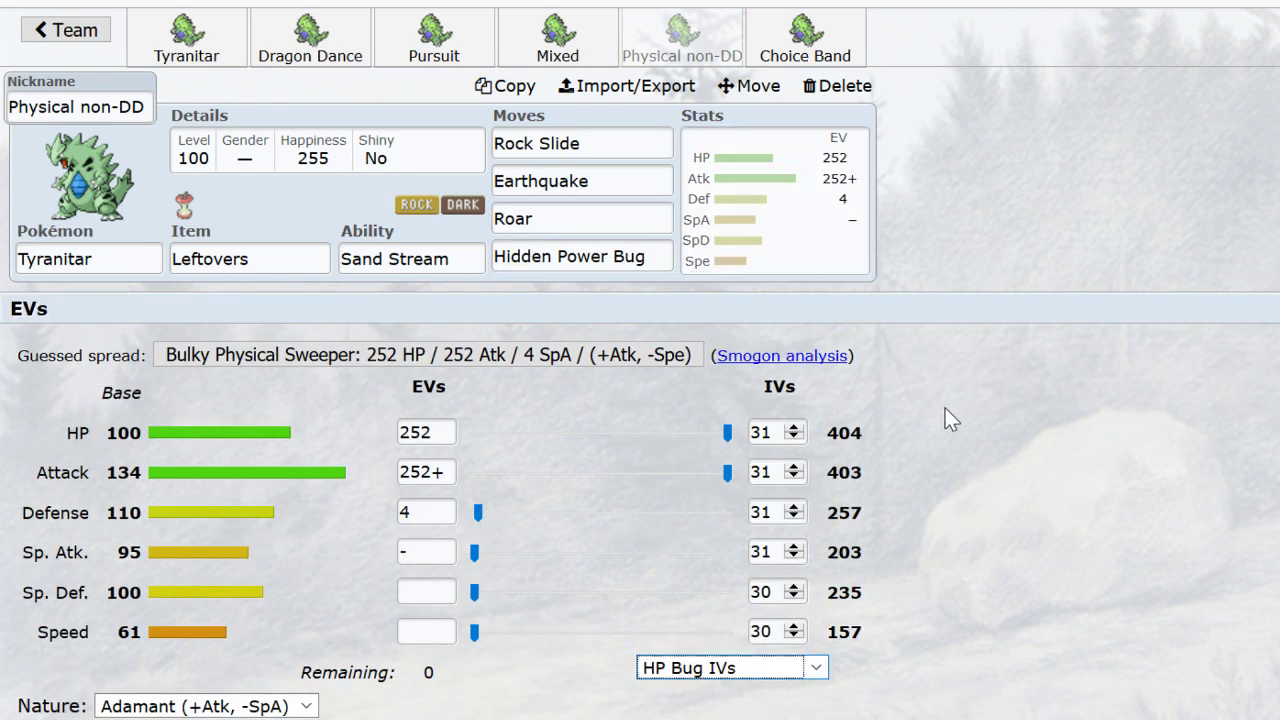
- Compare the Pursuit, Mixed and Physical non-DD Tyranitar sets
{"action": "left_click", "coordinate": [434, 40]}
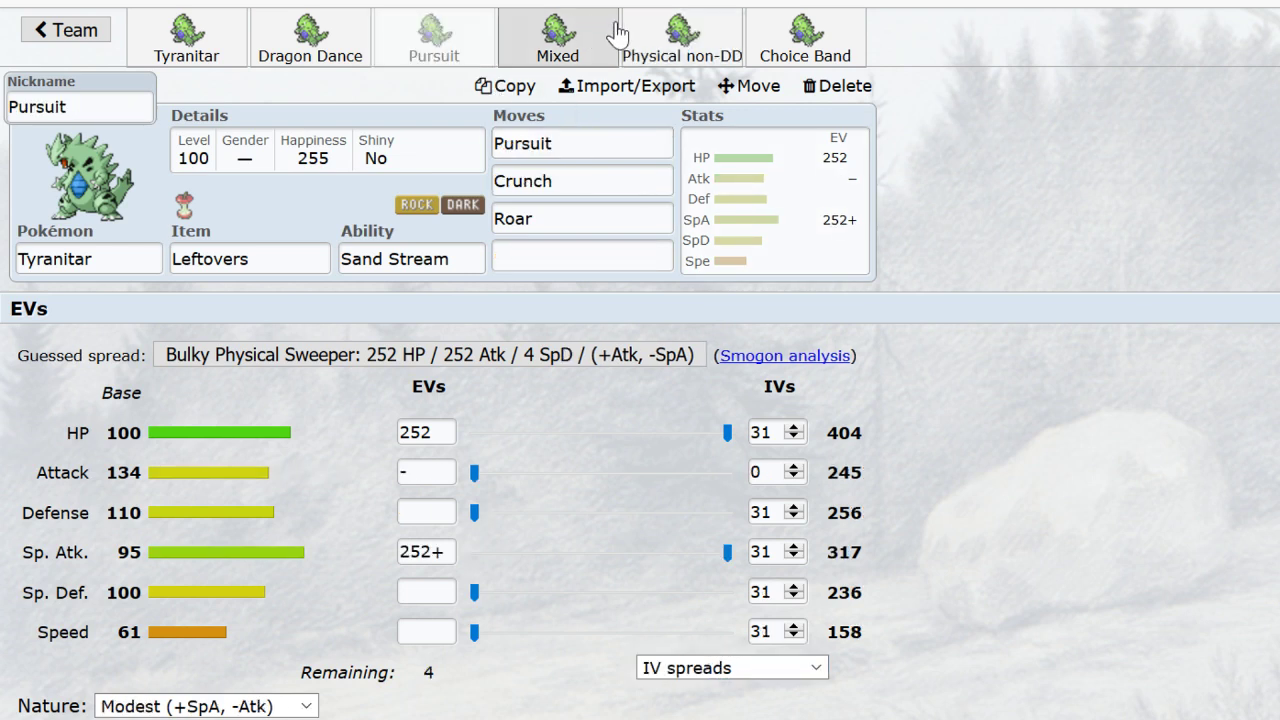
{"action": "left_click", "coordinate": [617, 36]}
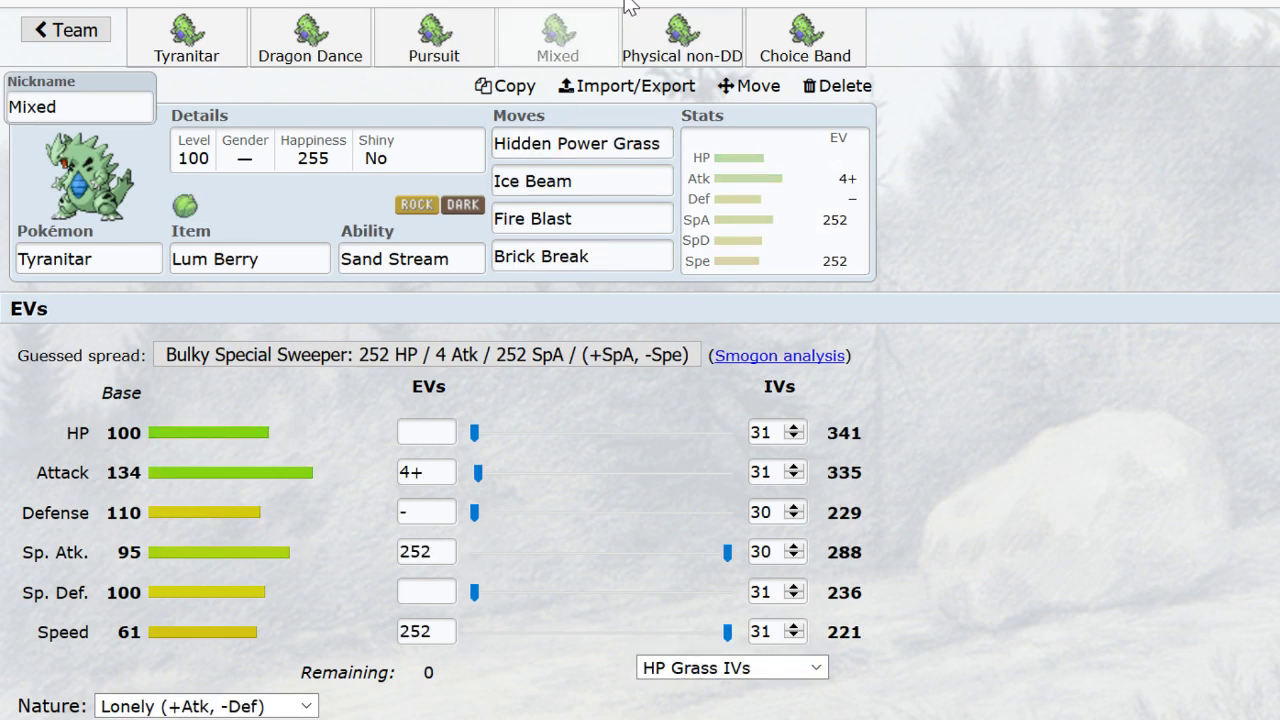
{"action": "left_click", "coordinate": [680, 32]}
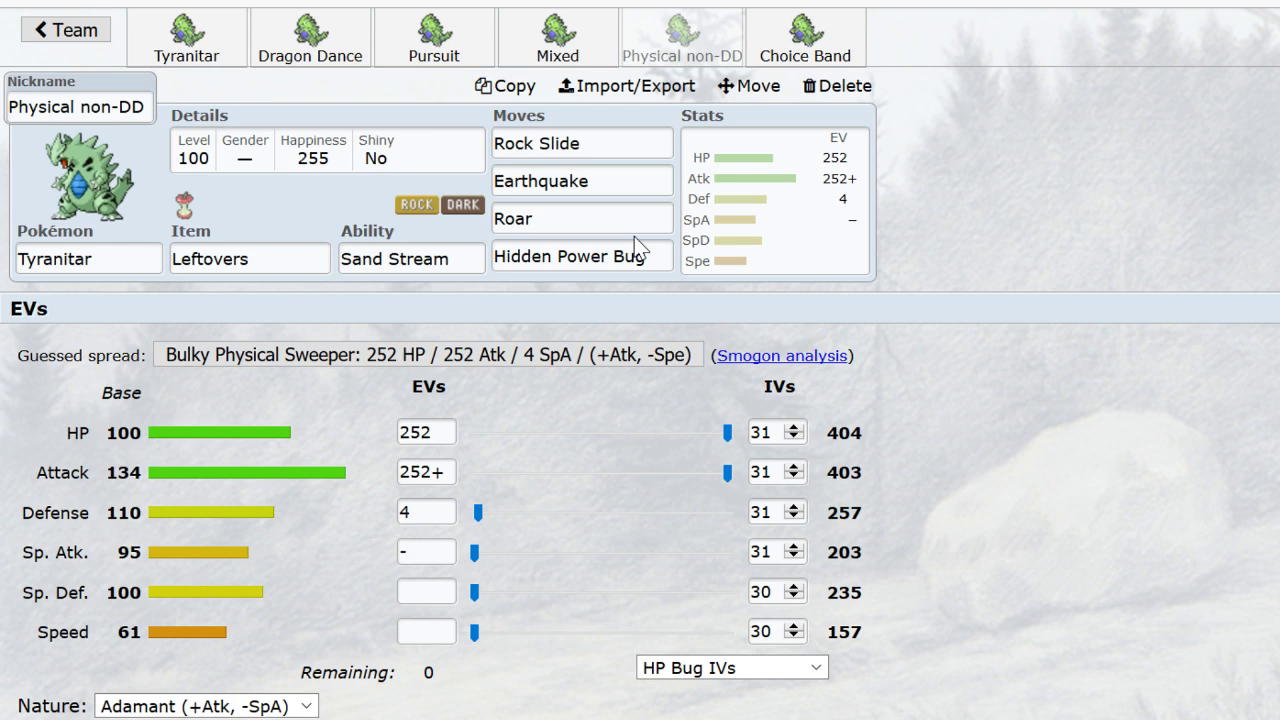
{"action": "left_click", "coordinate": [558, 32]}
{"action": "left_click", "coordinate": [682, 30]}
- Open the Choice Band set and allocate 252 EVs to Speed
{"action": "left_click", "coordinate": [806, 32]}
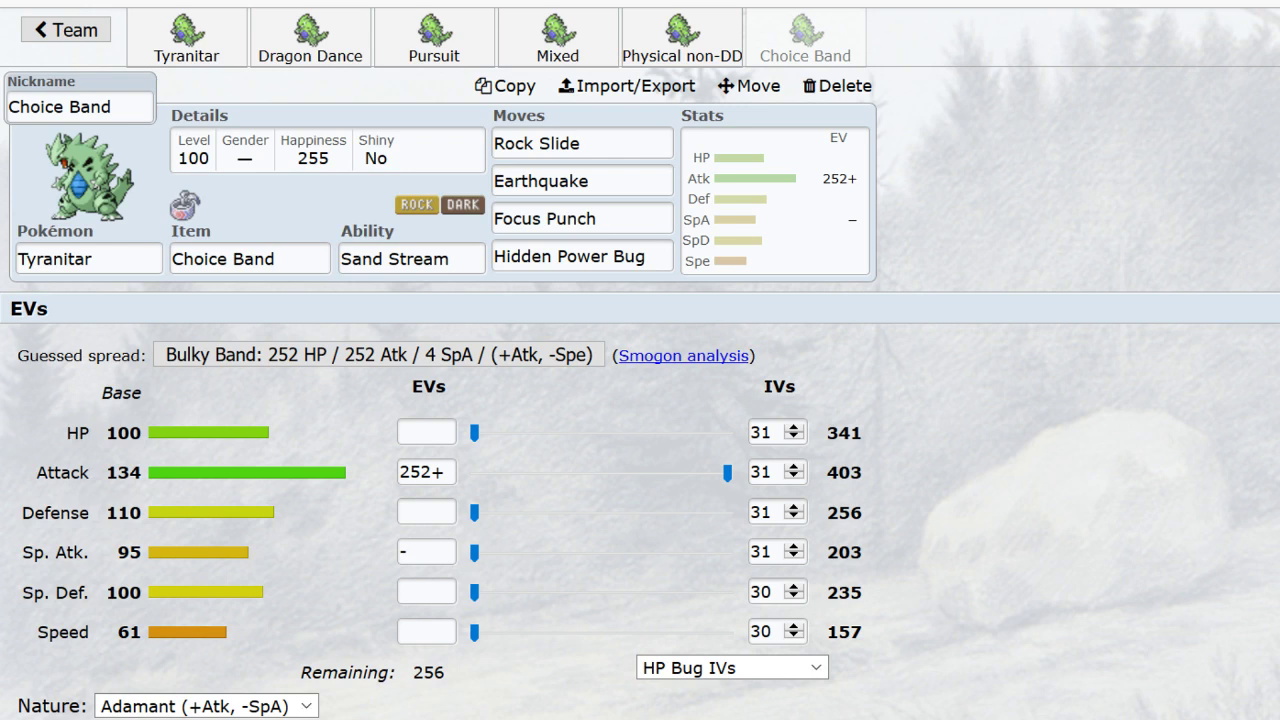
{"action": "left_click_drag", "start_coordinate": [487, 642], "coordinate": [882, 650]}
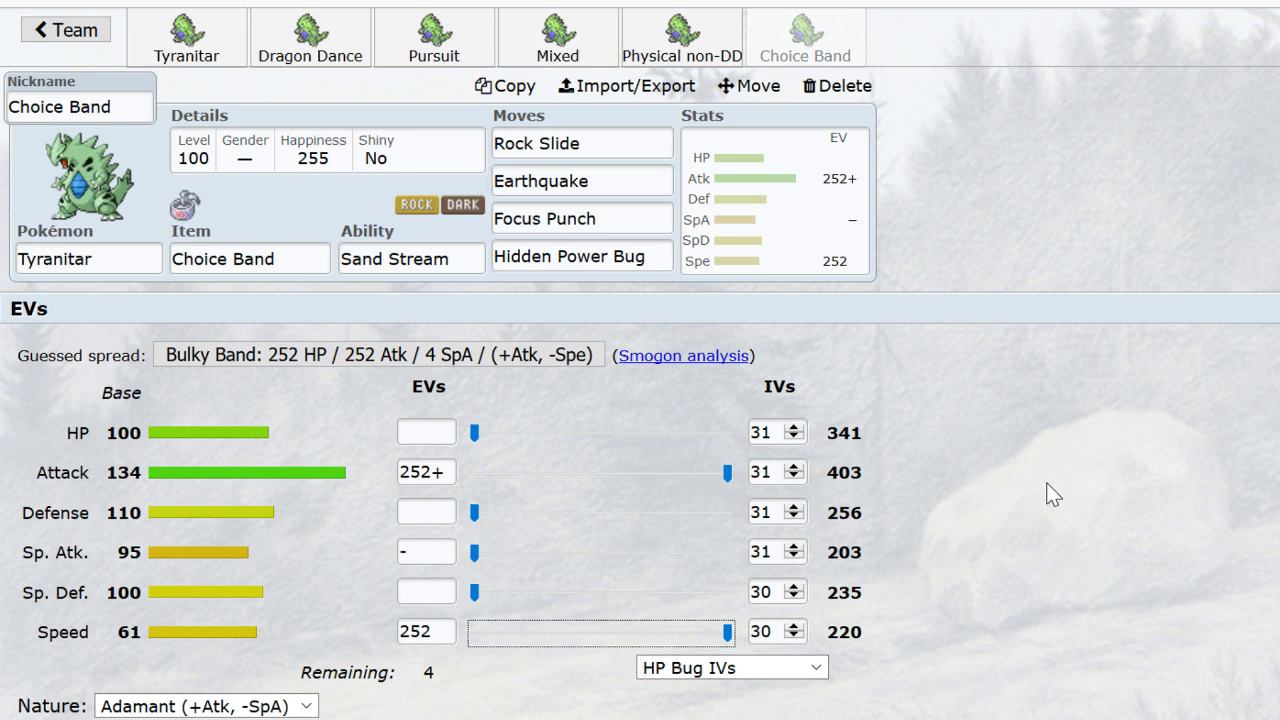
{"action": "left_click_drag", "start_coordinate": [714, 622], "coordinate": [687, 630]}
{"action": "left_click_drag", "start_coordinate": [814, 672], "coordinate": [790, 640]}
- Lower the Choice Band set's Attack EVs to 148 and put 48 EVs in Defense and 60 in HP
{"action": "left_click_drag", "start_coordinate": [677, 468], "coordinate": [625, 478]}
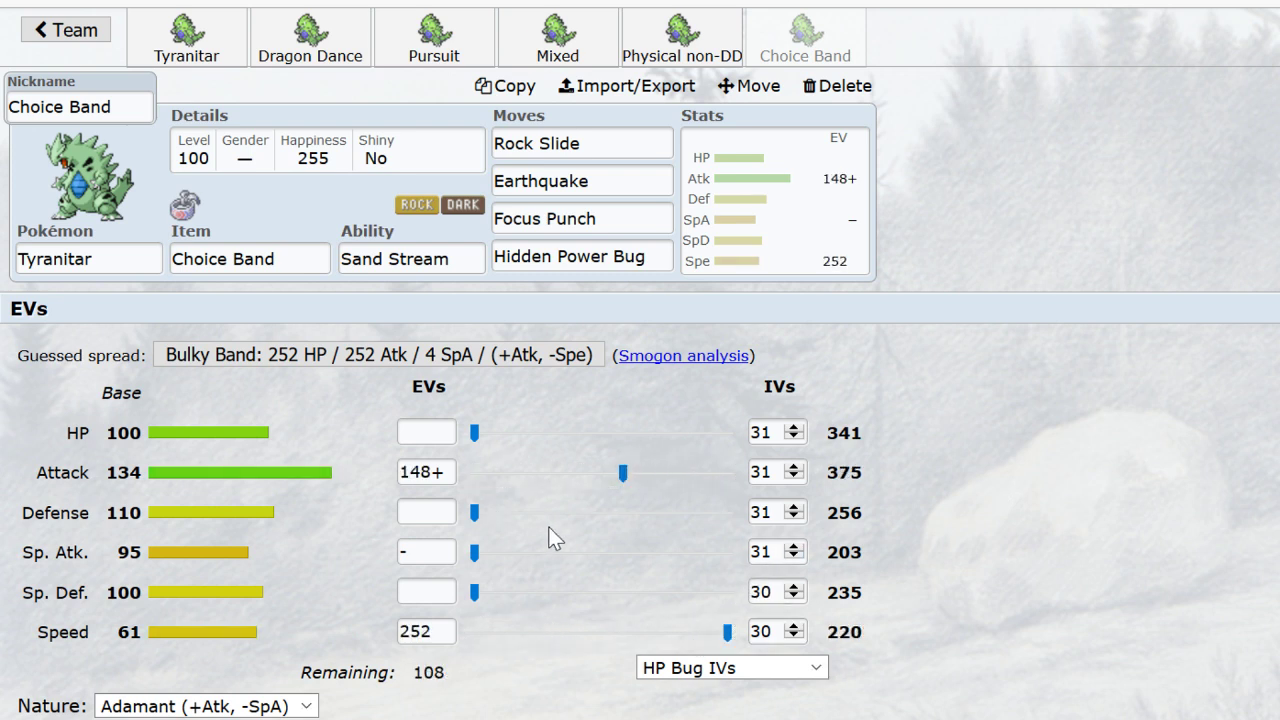
{"action": "left_click", "coordinate": [520, 512]}
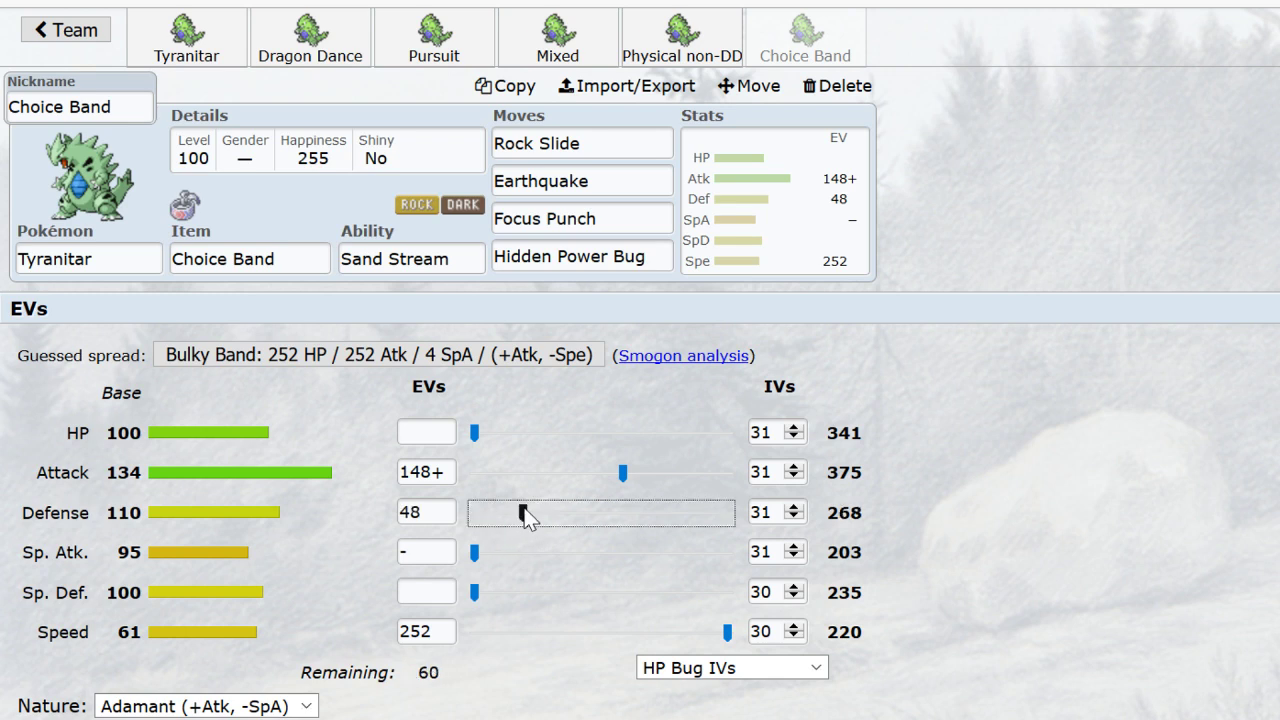
{"action": "left_click", "coordinate": [626, 432]}
{"action": "left_click", "coordinate": [622, 474]}
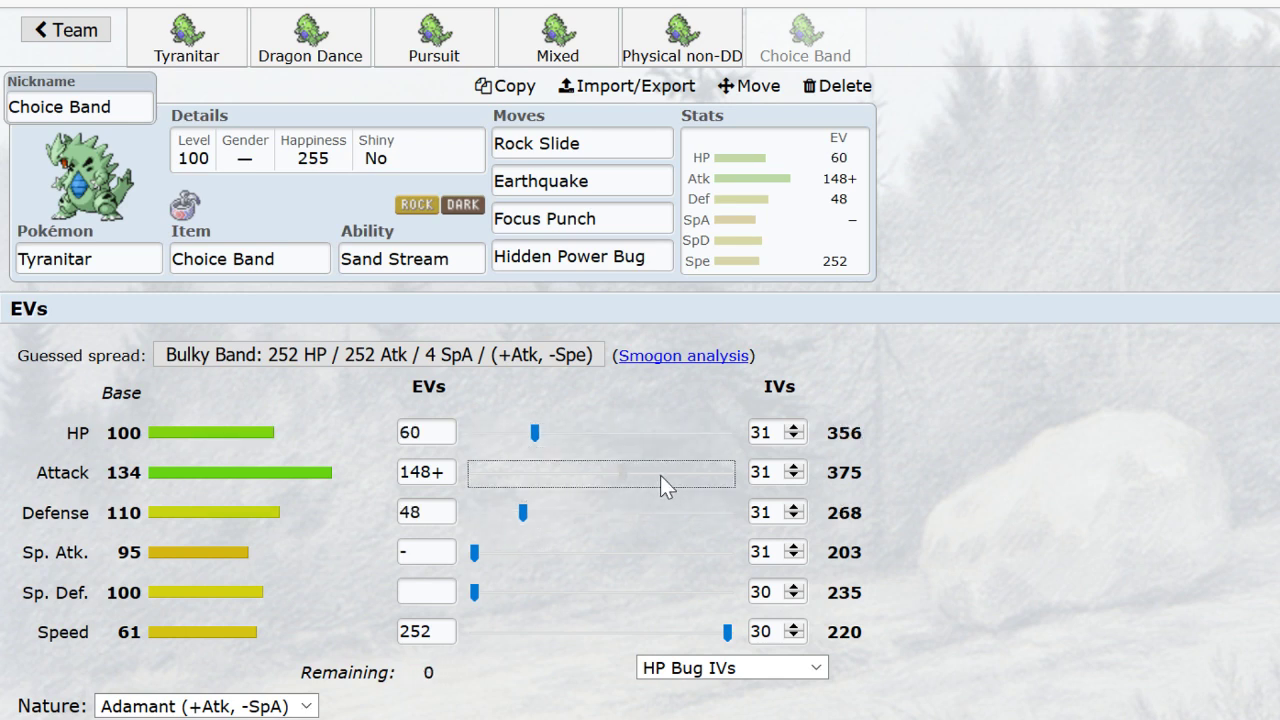
- Rebalance the Choice Band set to 252 Attack EVs and 148 Speed EVs
{"action": "left_click_drag", "start_coordinate": [728, 635], "coordinate": [605, 652]}
{"action": "left_click_drag", "start_coordinate": [621, 474], "coordinate": [874, 456]}
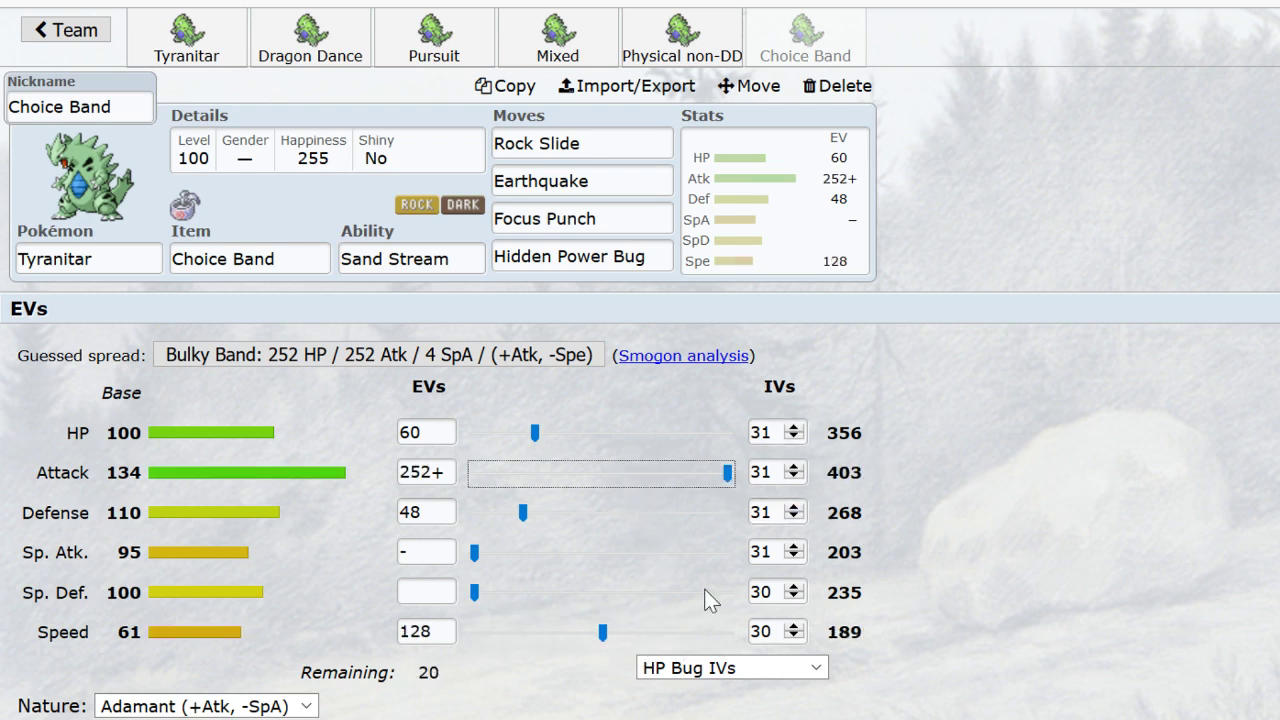
{"action": "left_click", "coordinate": [665, 630]}
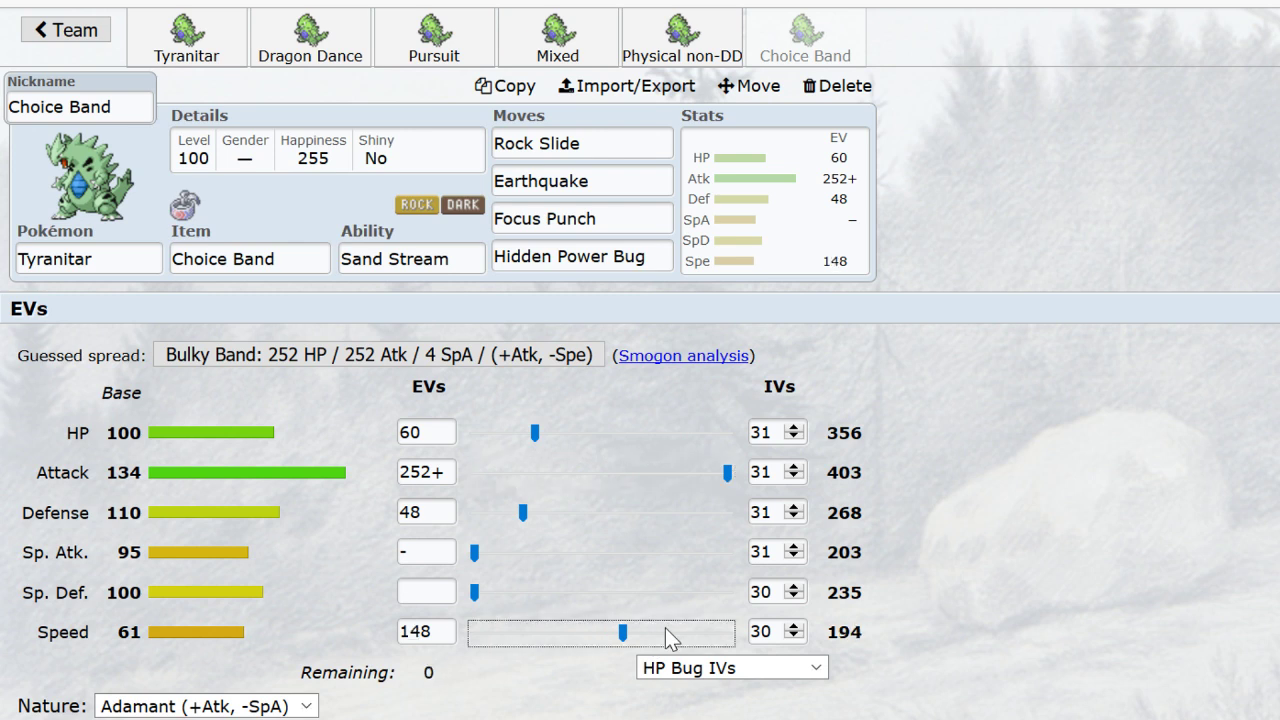
- Clear the Choice Band set's HP and Defense EVs and set its Speed EVs to 252
{"action": "left_click_drag", "start_coordinate": [665, 630], "coordinate": [749, 643]}
{"action": "left_click_drag", "start_coordinate": [522, 512], "coordinate": [474, 513]}
{"action": "left_click_drag", "start_coordinate": [535, 432], "coordinate": [472, 432]}
{"action": "left_click_drag", "start_coordinate": [652, 640], "coordinate": [822, 650]}
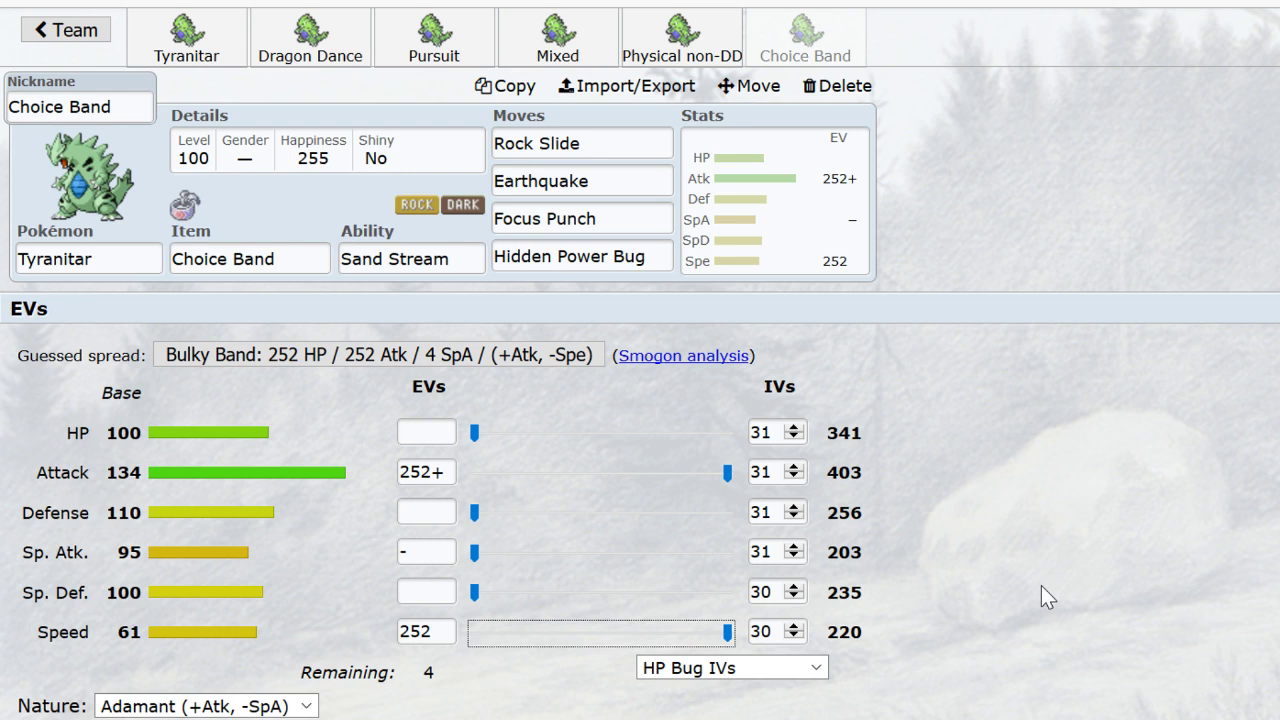
- Review the Dragon Dance and Pursuit sets, and open the blank Tyranitar entry
{"action": "key", "text": "ctrl+a"}
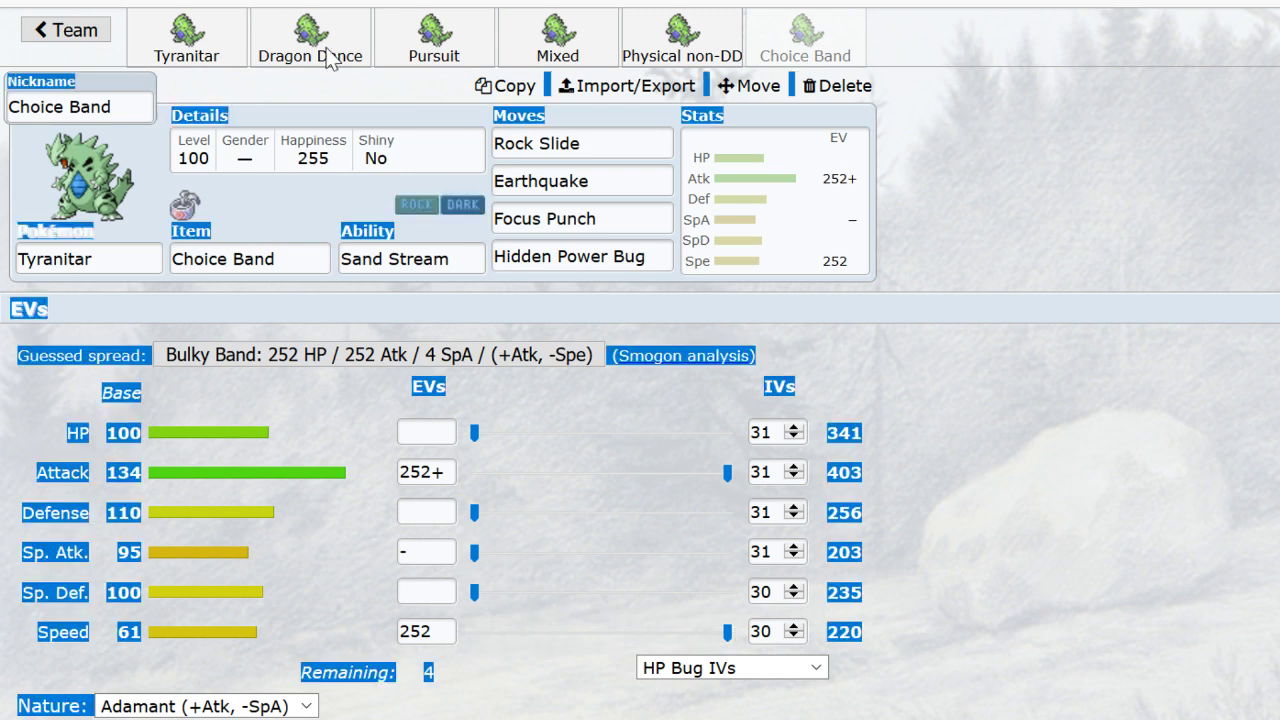
{"action": "left_click", "coordinate": [316, 45]}
{"action": "left_click", "coordinate": [388, 40]}
{"action": "left_click", "coordinate": [316, 45]}
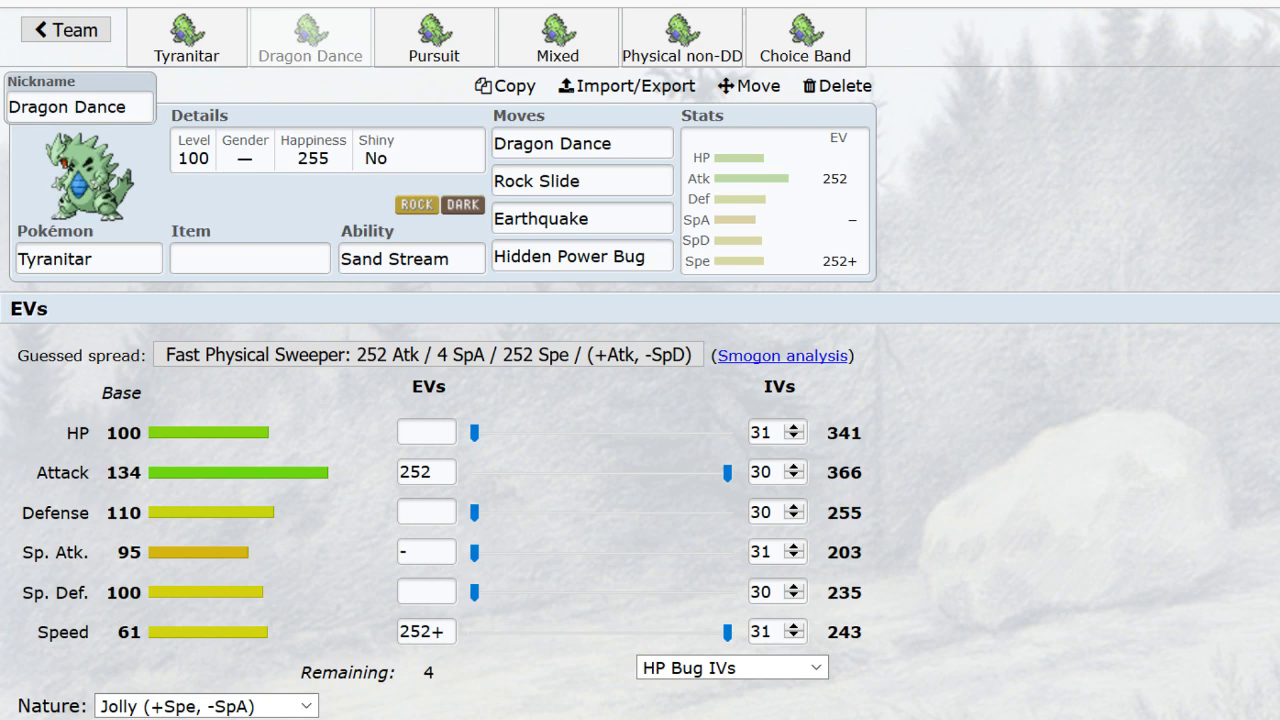
{"action": "left_click", "coordinate": [432, 32]}
{"action": "left_click", "coordinate": [205, 38]}
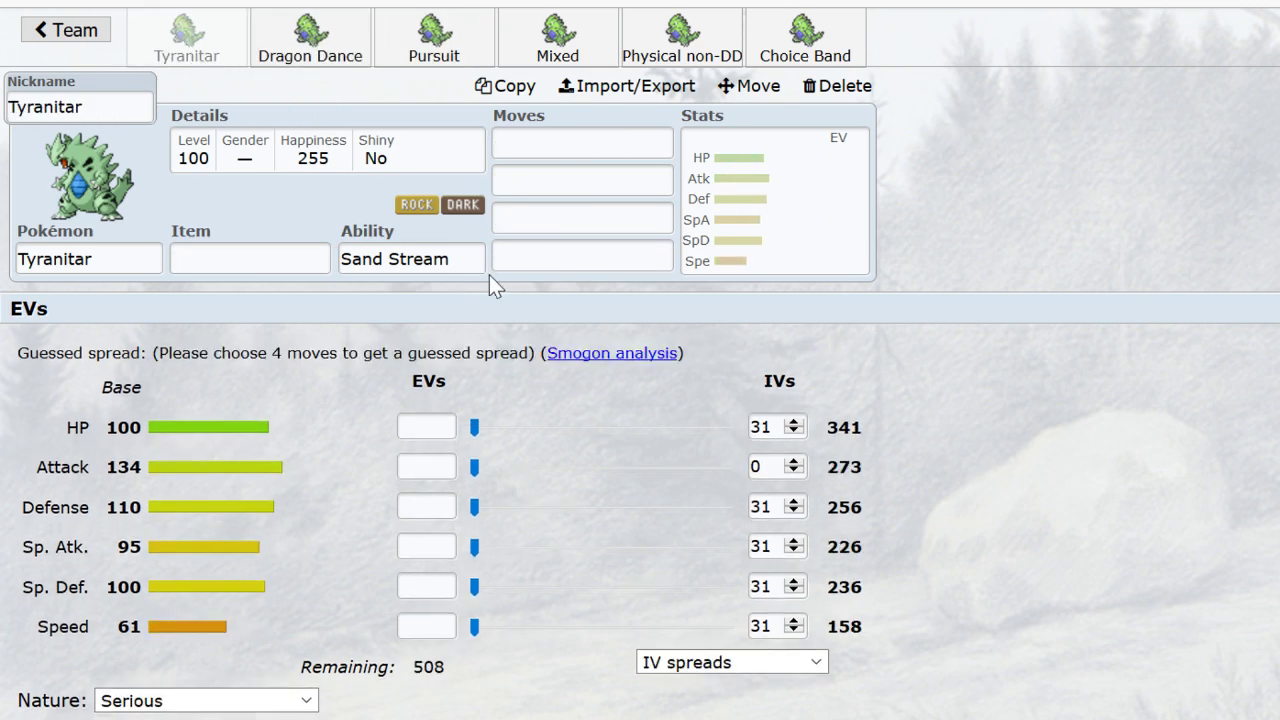
{"action": "left_click", "coordinate": [466, 259]}
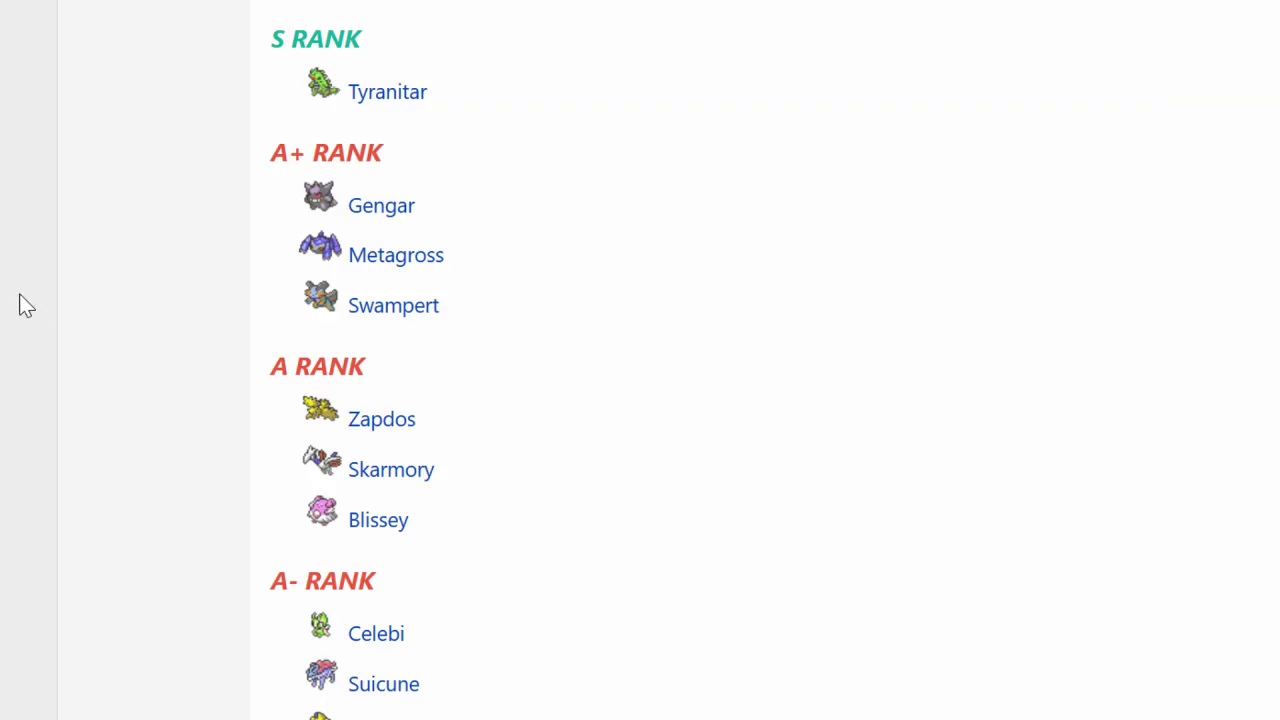
- Examine the Pokémon viability rankings from S rank down through B- rank
{"action": "scroll", "coordinate": [19, 293], "scroll_direction": "down", "scroll_amount": 8}
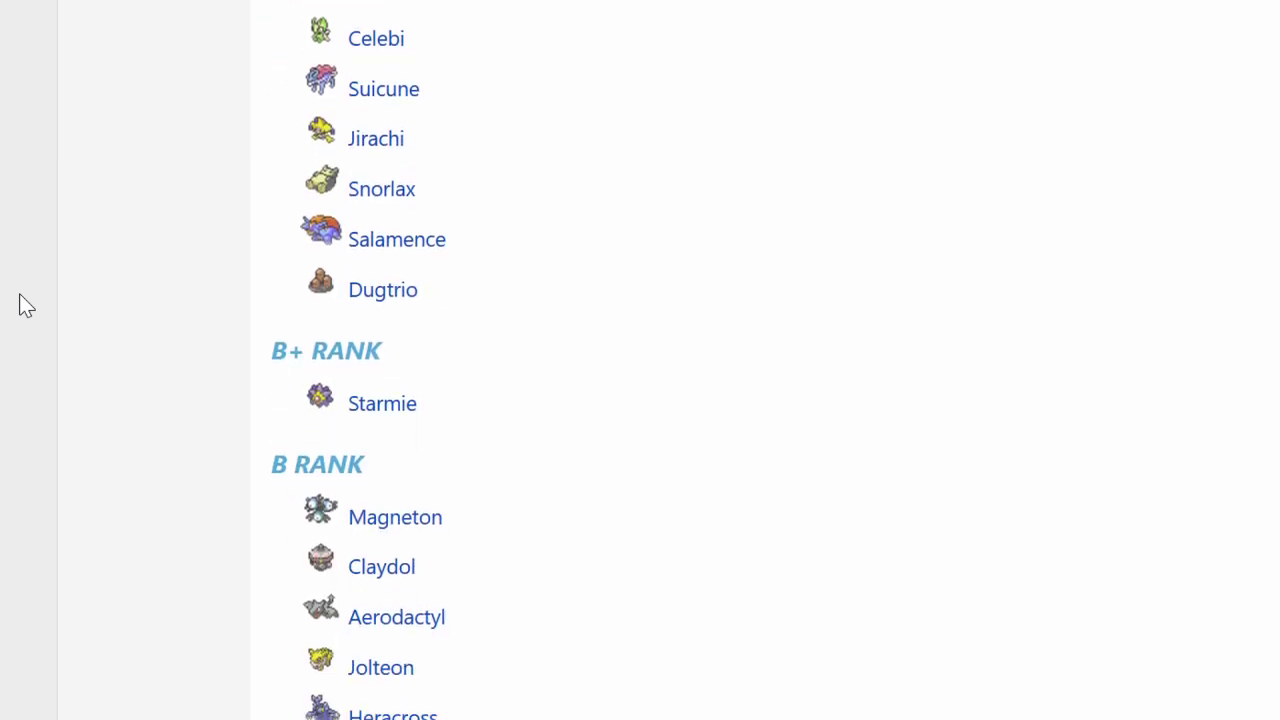
{"action": "scroll", "coordinate": [19, 296], "scroll_direction": "down", "scroll_amount": 2}
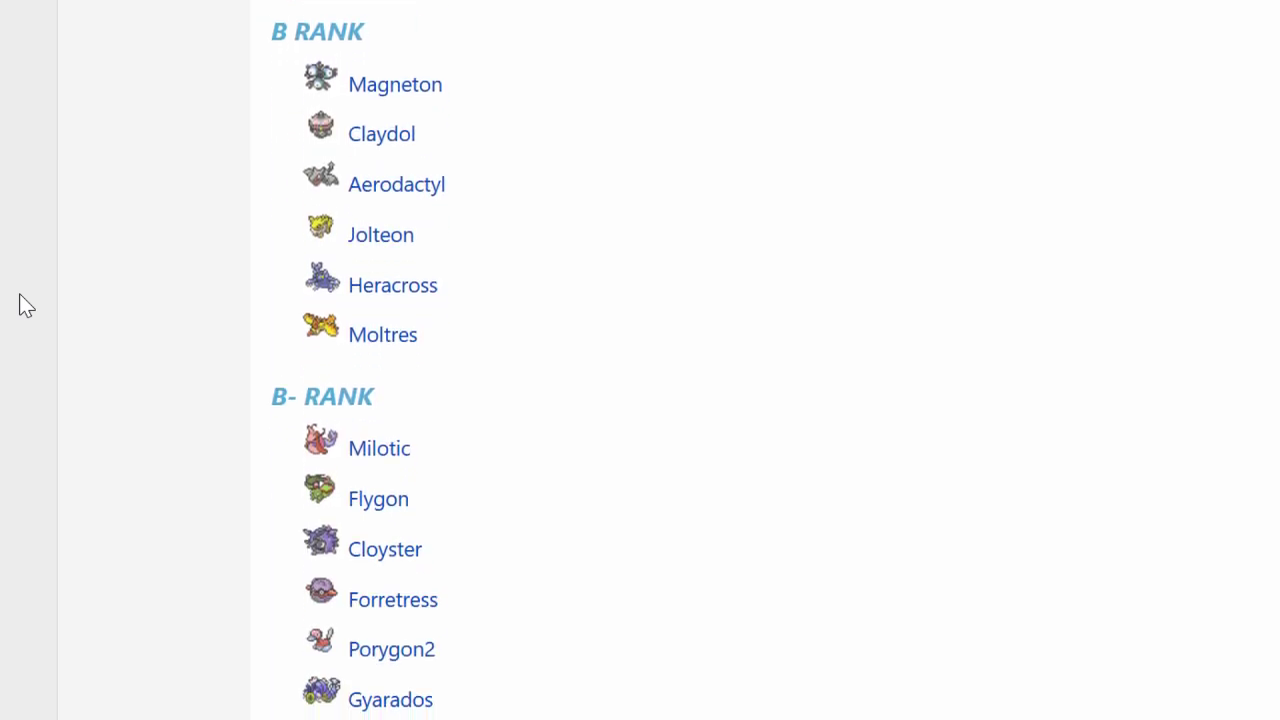
{"action": "scroll", "coordinate": [19, 293], "scroll_direction": "up", "scroll_amount": 4}
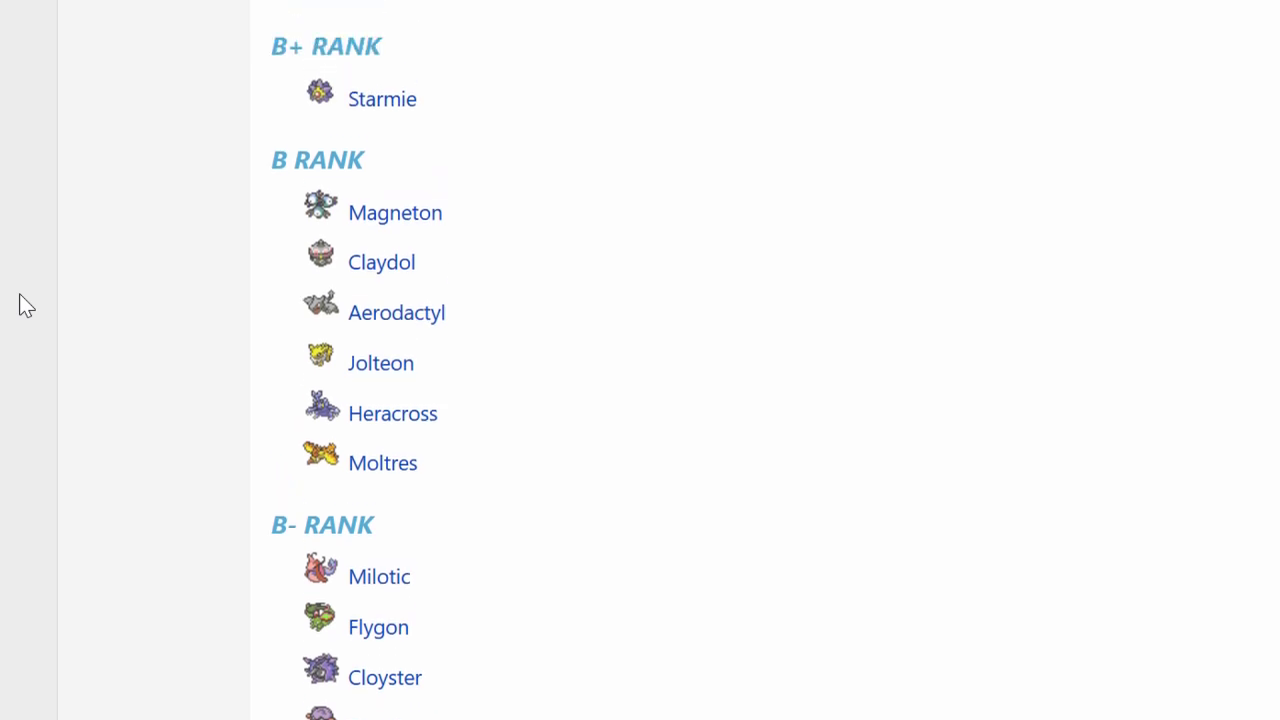
{"action": "scroll", "coordinate": [19, 295], "scroll_direction": "up", "scroll_amount": 6}
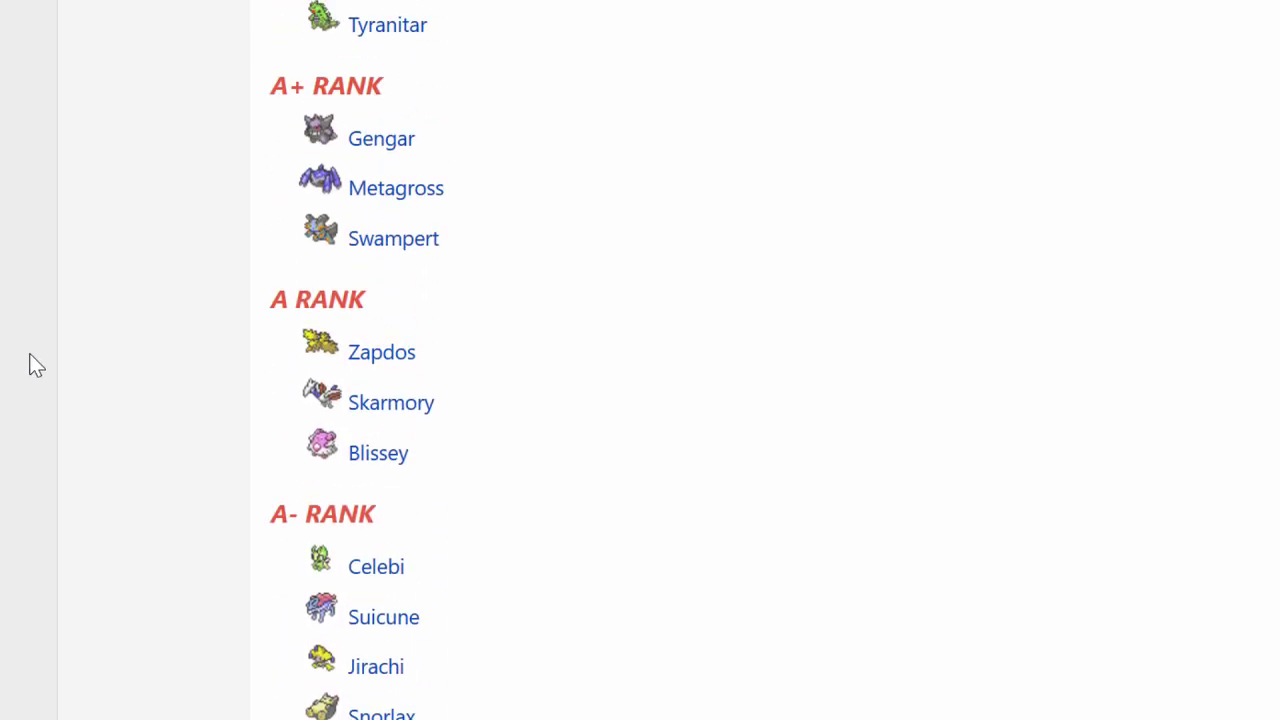
{"action": "scroll", "coordinate": [37, 360], "scroll_direction": "down", "scroll_amount": 1}
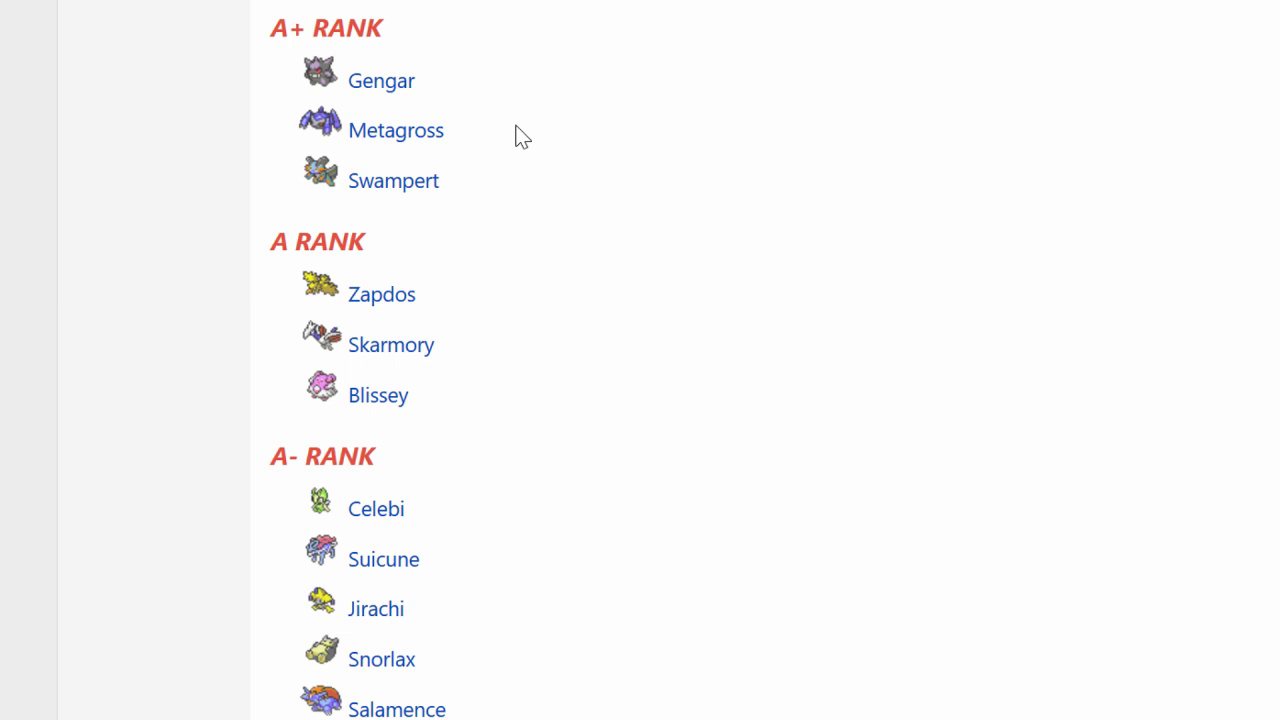
{"action": "scroll", "coordinate": [517, 130], "scroll_direction": "down", "scroll_amount": 4}
{"action": "scroll", "coordinate": [633, 384], "scroll_direction": "down", "scroll_amount": 2}
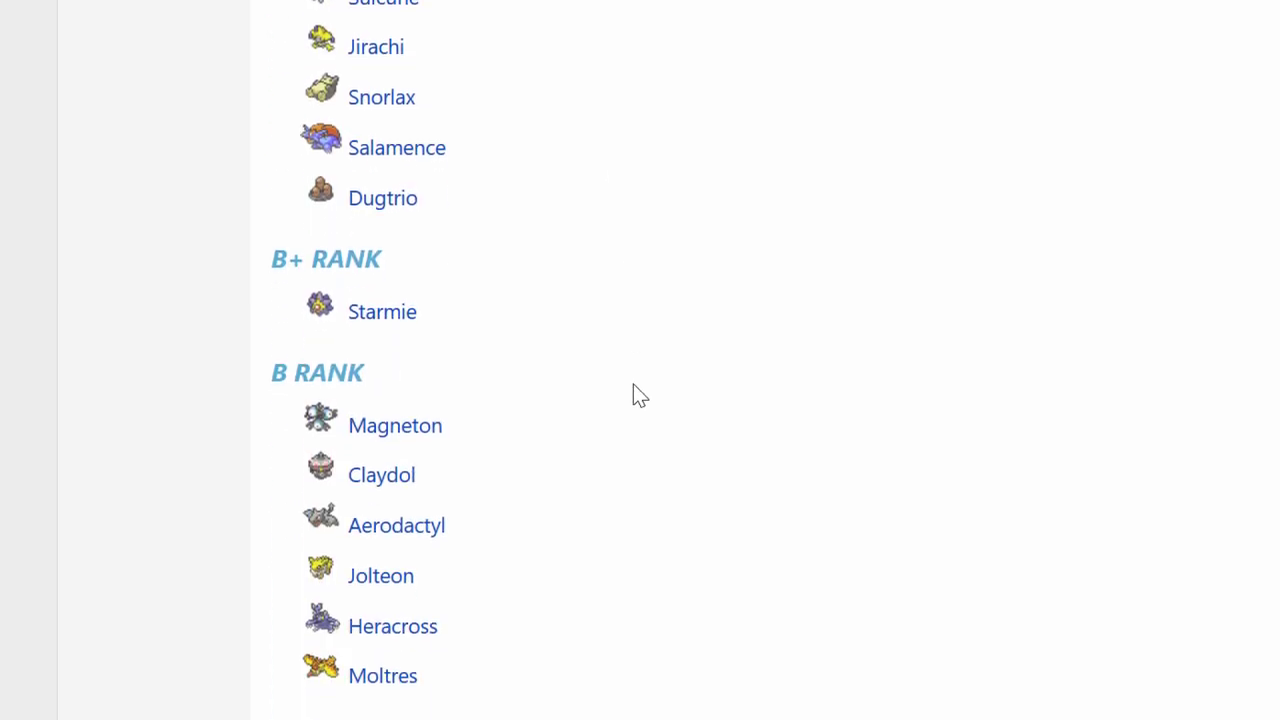
{"action": "scroll", "coordinate": [633, 384], "scroll_direction": "up", "scroll_amount": 1}
{"action": "scroll", "coordinate": [633, 384], "scroll_direction": "down", "scroll_amount": 2}
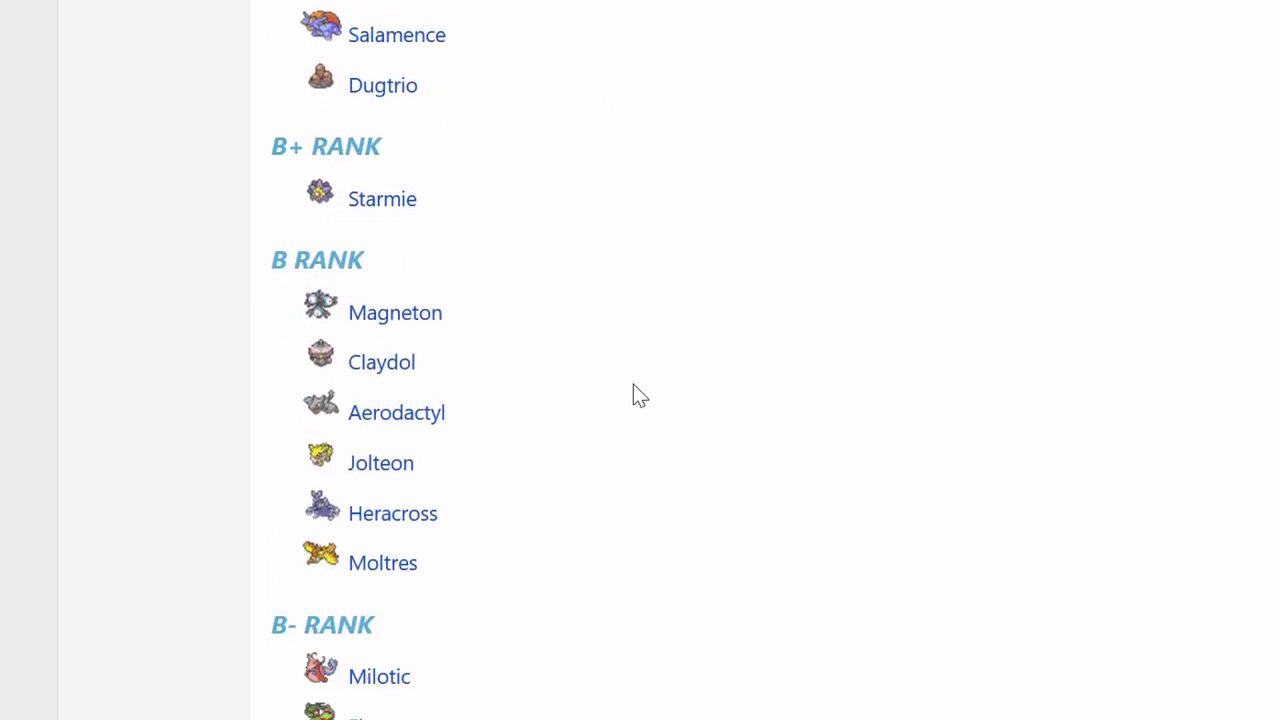
{"action": "scroll", "coordinate": [633, 384], "scroll_direction": "down", "scroll_amount": 2}
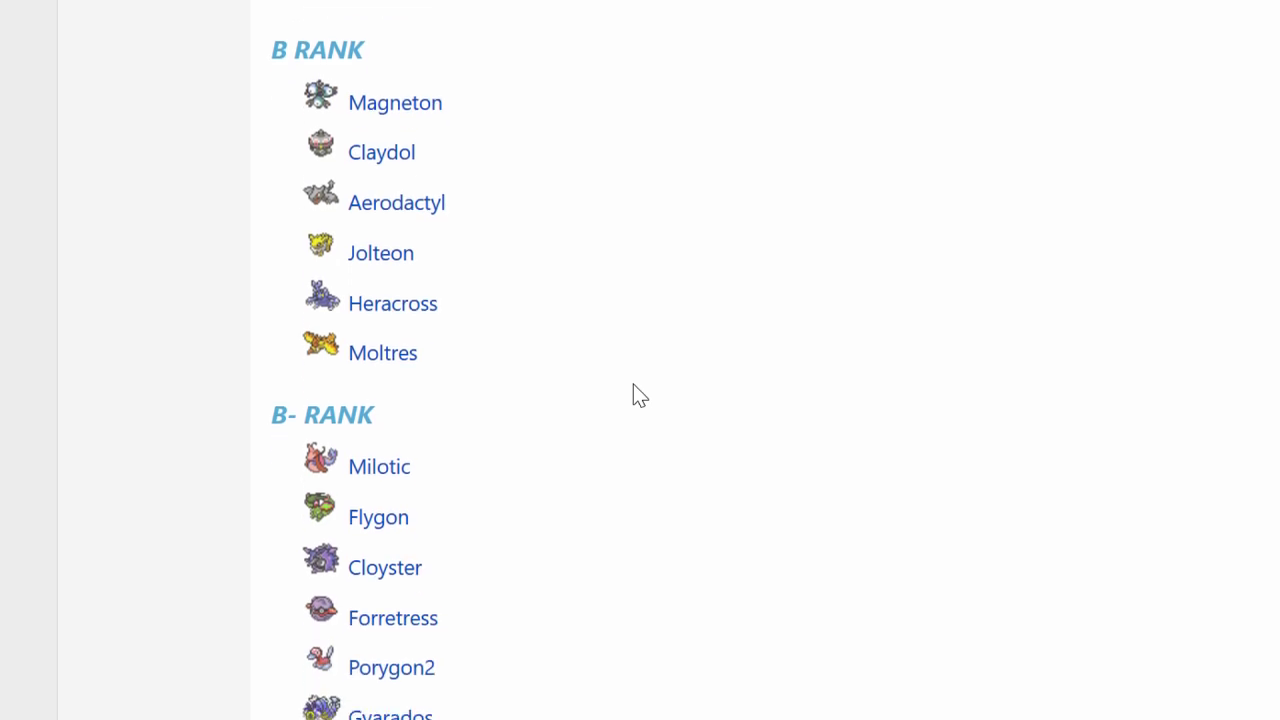